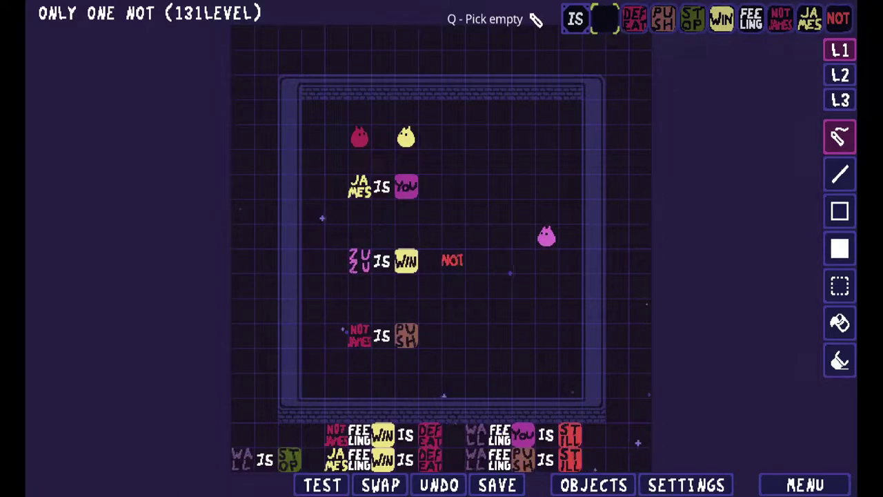
- Playtest the level, steering James around the room to push the loose NOT word, and take back one move
key("Return")
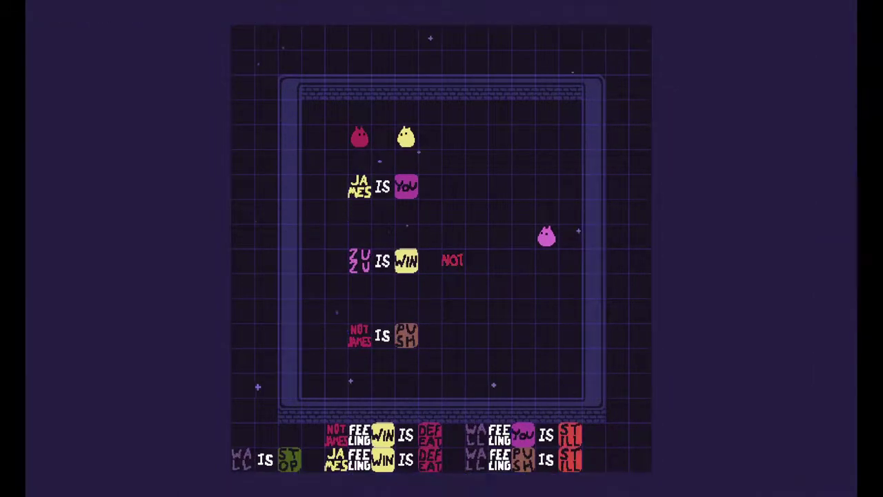
key("Right")
key("Down")
key("Down")
key("Down")
key("Down")
key("Down")
key("Down")
key("Left")
key("Up")
key("Right")
key("Up")
key("Left")
key("Left")
key("Left")
key("Left")
key("Up")
key("Left")
key("Down")
key("z")
key("Left")
key("Up")
key("Up")
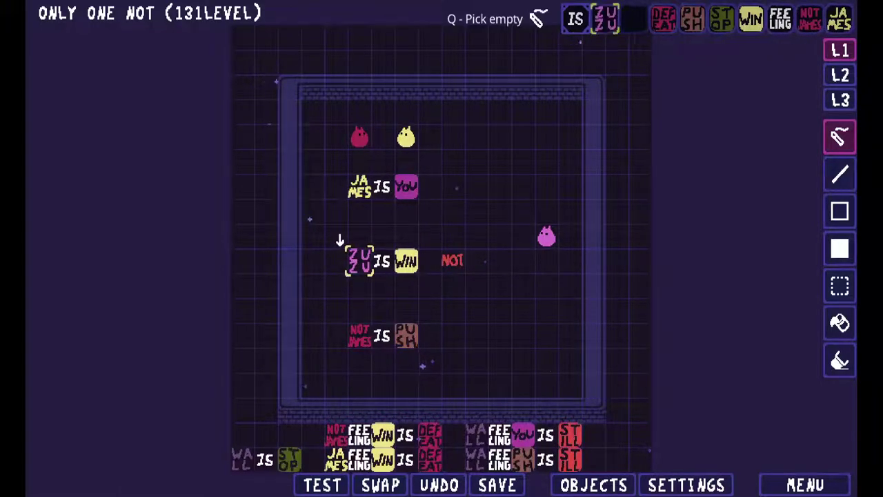
- Place the rule ZUZU FEELING YOU IS DEFEAT outside the room above its upper wall and save the level
left_click(337, 37)
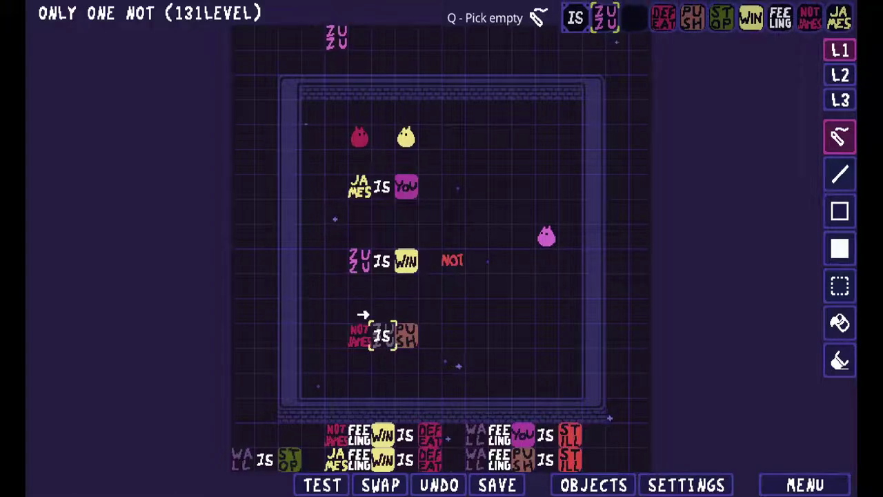
left_click(359, 37)
key("q")
left_click(383, 37)
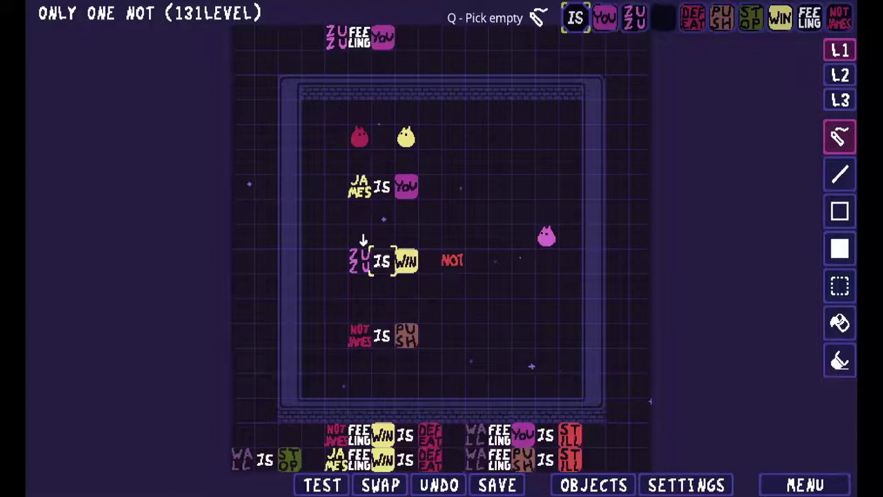
left_click(405, 37)
right_click(430, 435)
left_click(430, 37)
key("q")
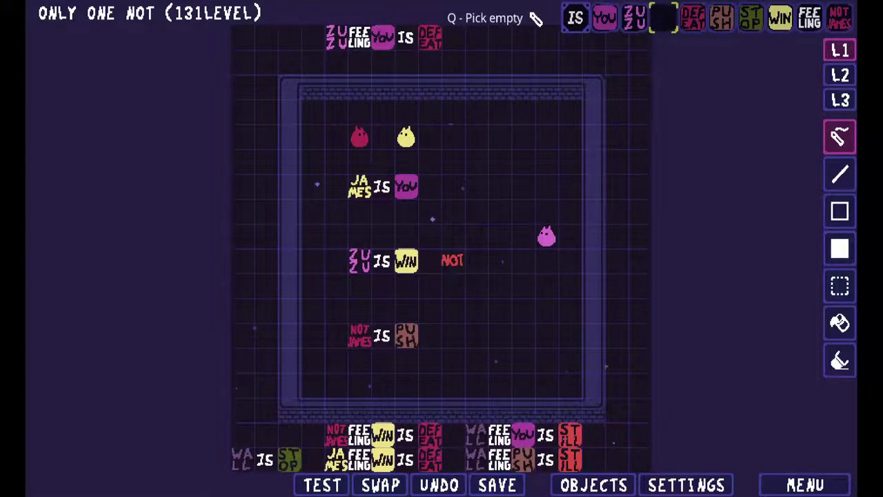
left_click(497, 484)
- Playtest the level, pushing NOT in front of JAMES IS YOU to form NOT JAMES IS YOU
key("Return")
key("Right")
key("Right")
key("Right")
key("Down")
key("Down")
key("Down")
key("Down")
key("Down")
key("Down")
key("Left")
key("Up")
key("Up")
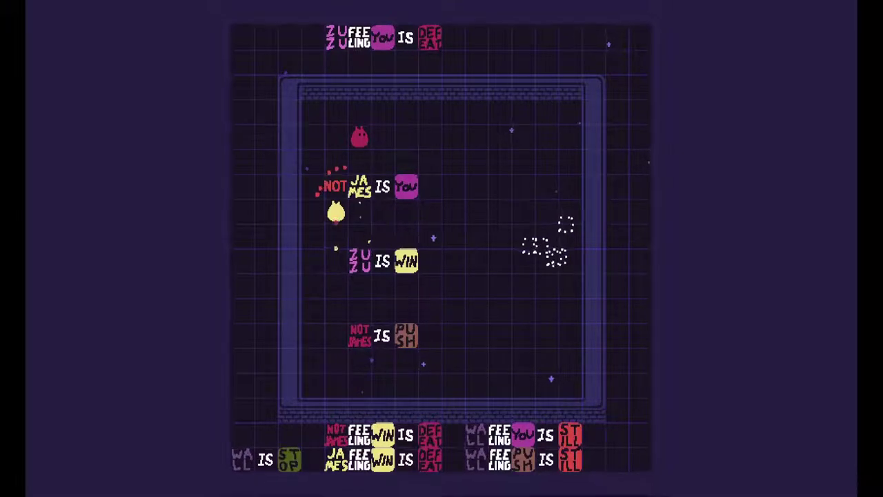
- Break up ZUZU IS WIN with the red creature by pushing its words apart, then return to the editor and save the level
key("Down")
key("Left")
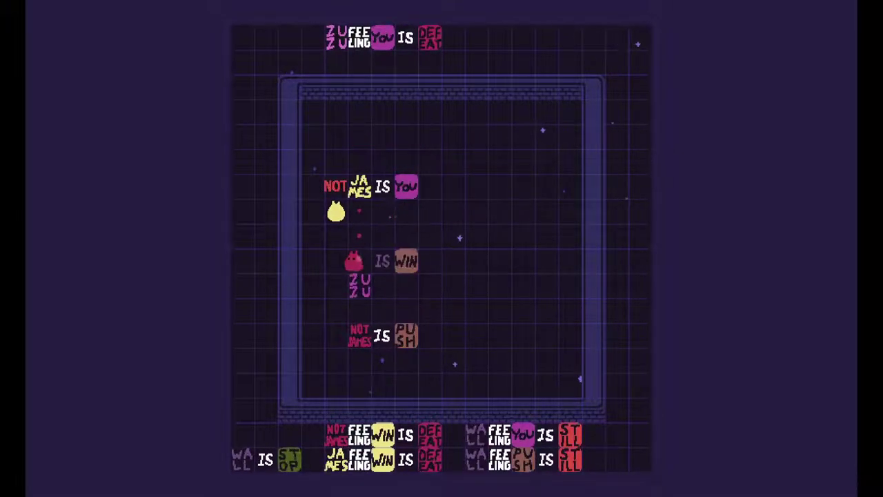
key("Right")
key("Right")
key("Right")
key("Right")
key("Up")
key("Left")
key("Left")
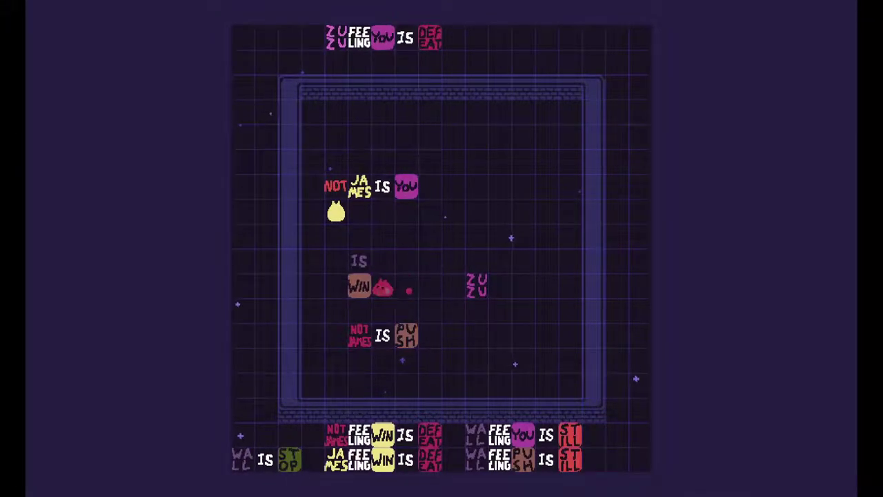
key("Escape")
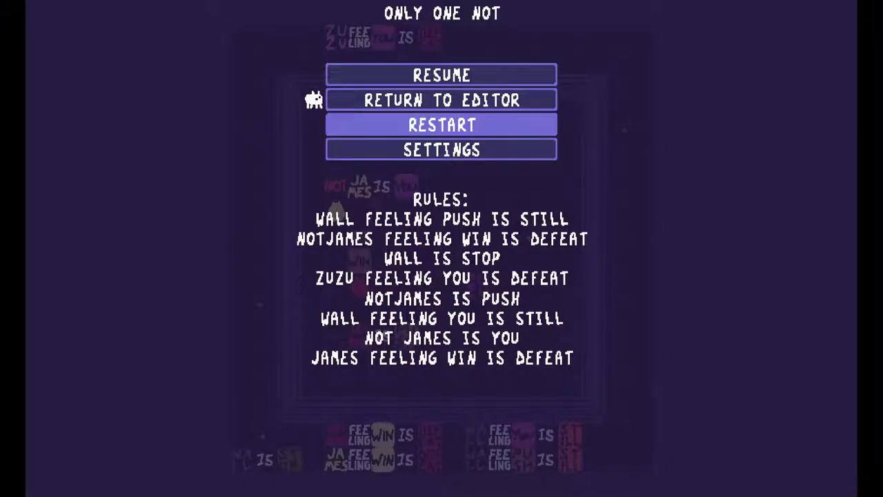
key("Return")
left_click(496, 485)
left_click(593, 485)
left_click(809, 50)
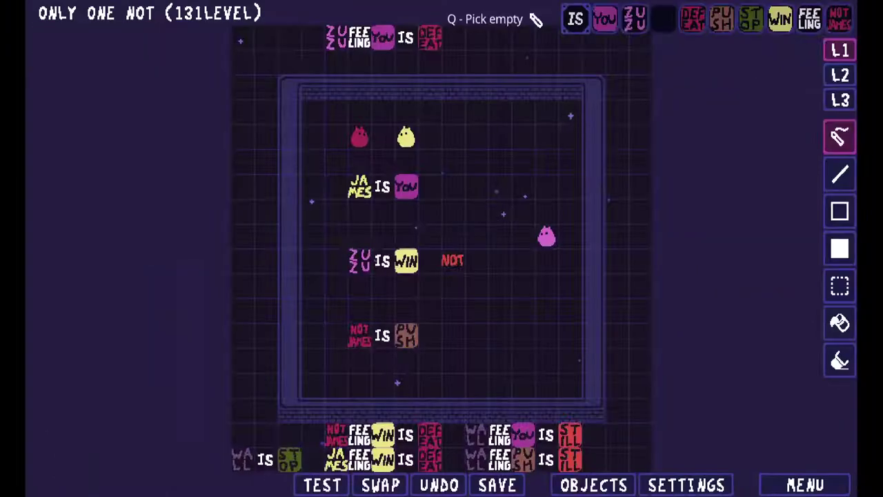
left_click(620, 485)
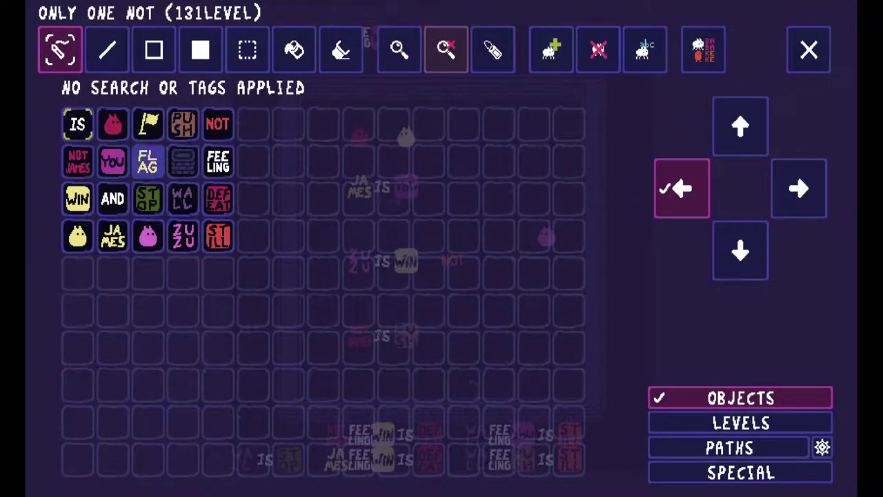
left_click(149, 162)
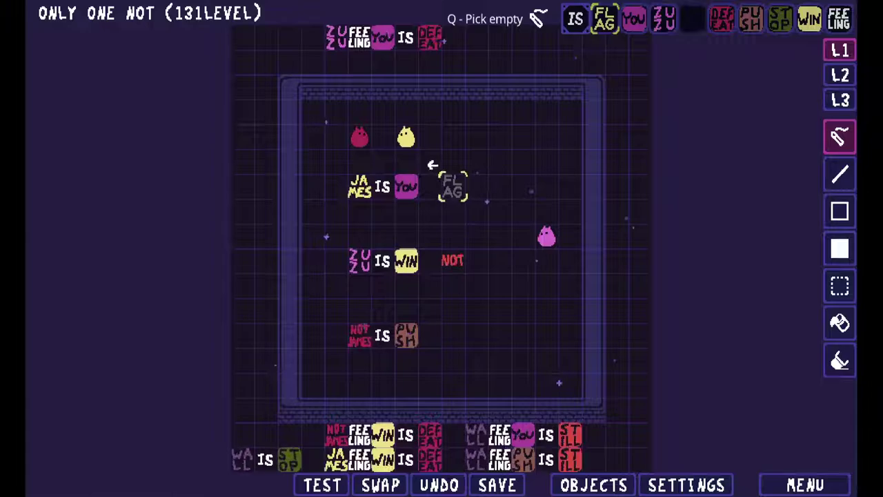
key("q")
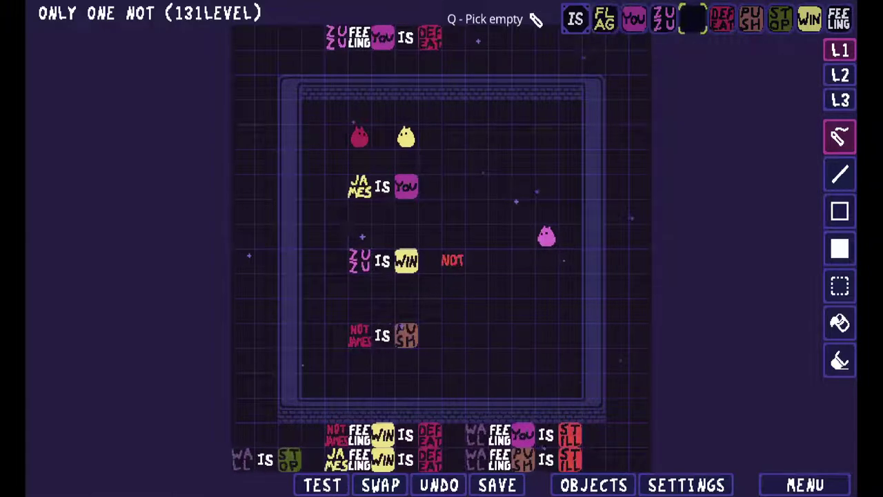
- Save the level and enlarge it to 20 tiles wide and 20 tiles high
key("ctrl+s")
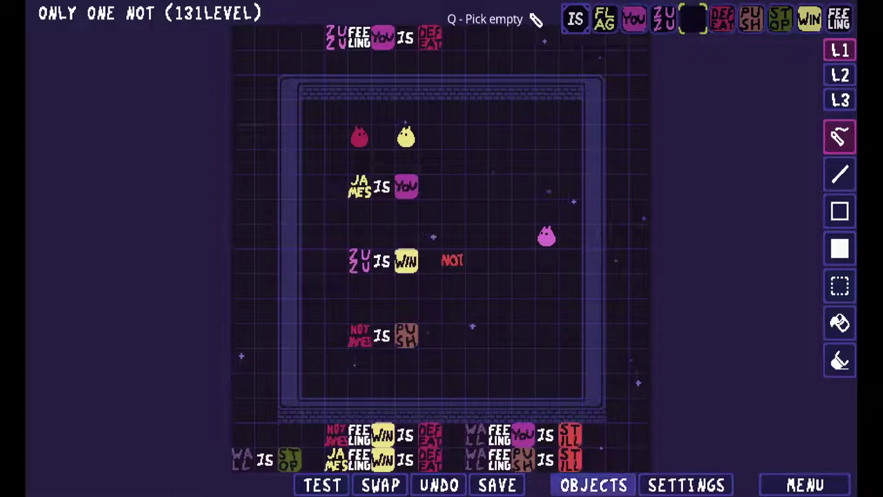
left_click(687, 485)
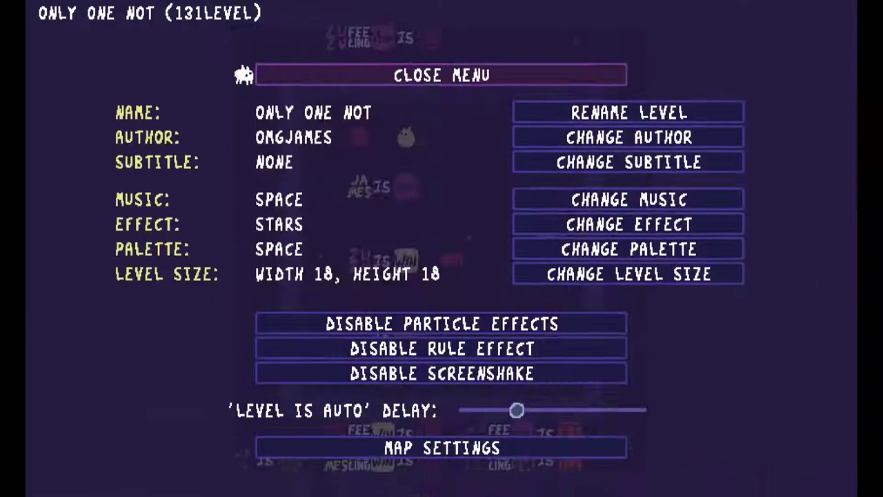
left_click(628, 274)
left_click(307, 261)
left_click(306, 261)
left_click(306, 186)
left_click(307, 187)
left_click(260, 311)
key("Escape")
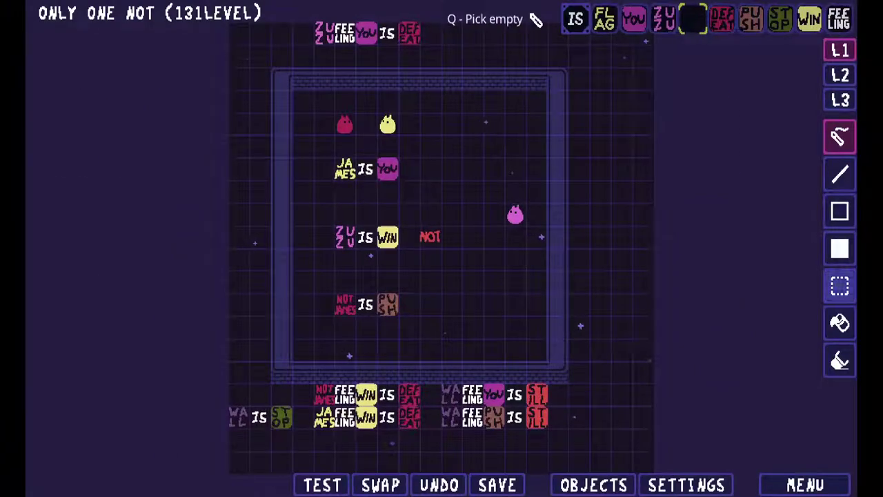
- Move WALL IS STOP to the level's top-right corner and the WIN IS DEFEAT and WALL FEELING rules to the bottom rows
left_click(840, 286)
left_click_drag(282, 417, 641, 58)
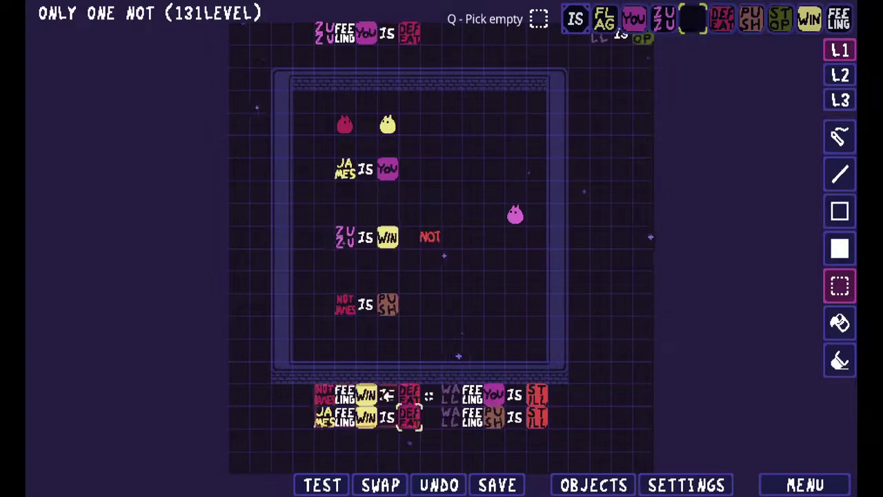
left_click_drag(386, 394, 302, 440)
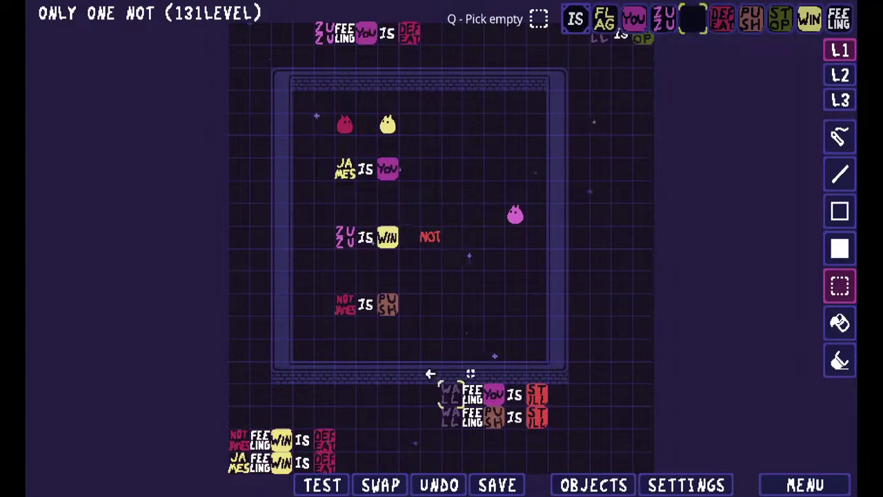
left_click_drag(452, 395, 430, 462)
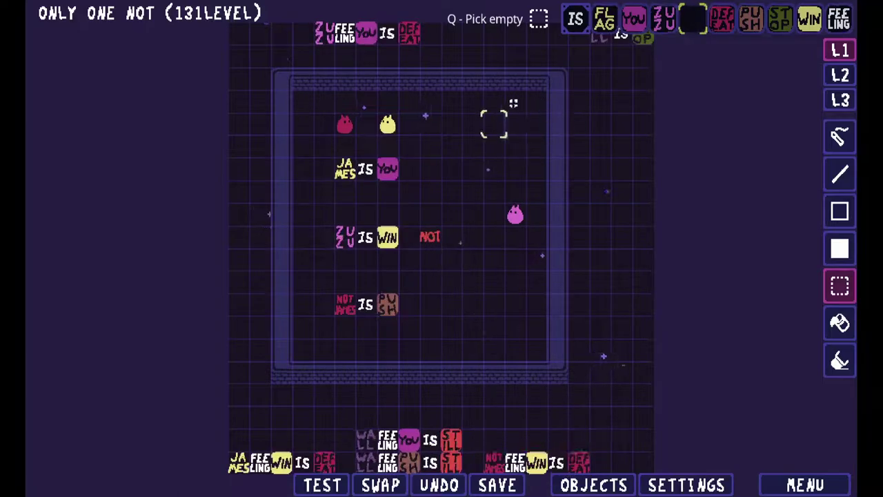
- Rotate ZUZU FEELING YOU IS DEFEAT to vertical, place it along the level's bottom-right edge, and save the level
left_click_drag(343, 13, 598, 329)
key("r")
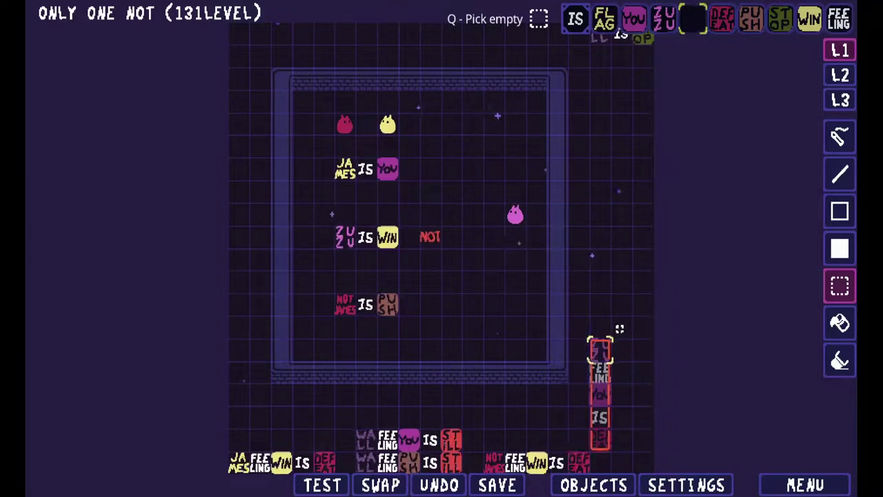
left_click(643, 373)
left_click_drag(663, 352, 663, 352)
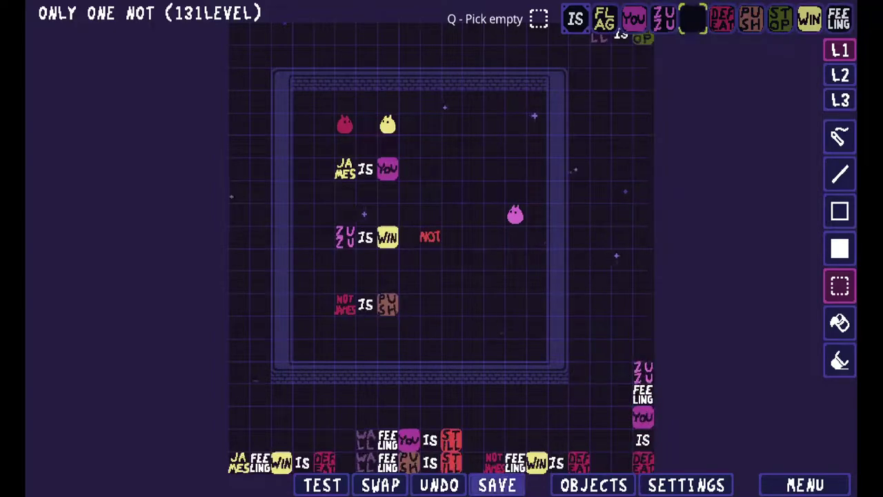
left_click(497, 486)
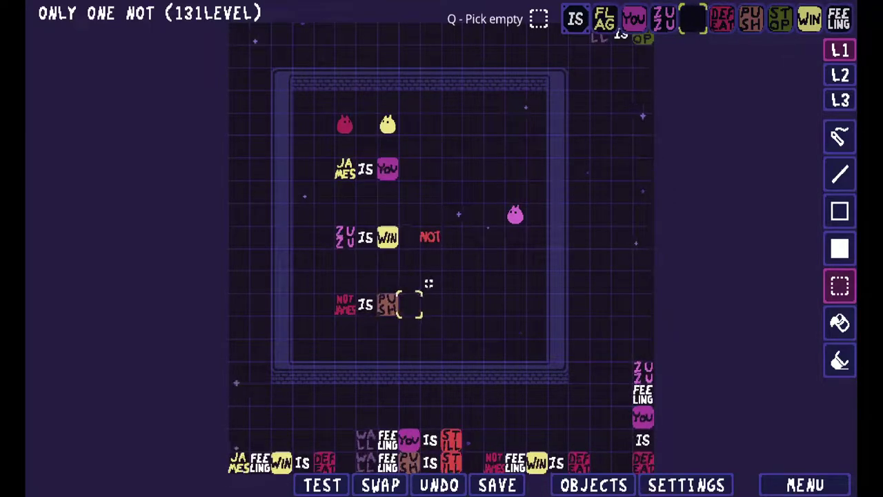
- Add the cloud object and its CLOUD text to the level's object palette and save the level
left_click(594, 485)
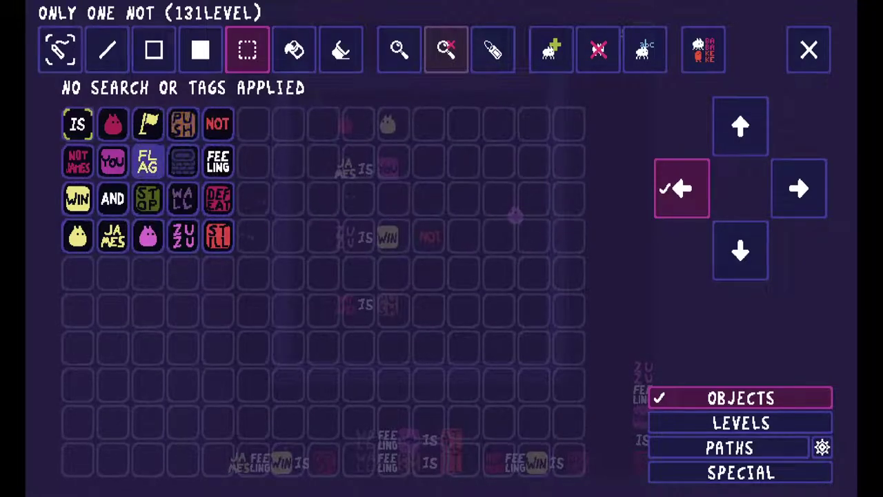
left_click(552, 50)
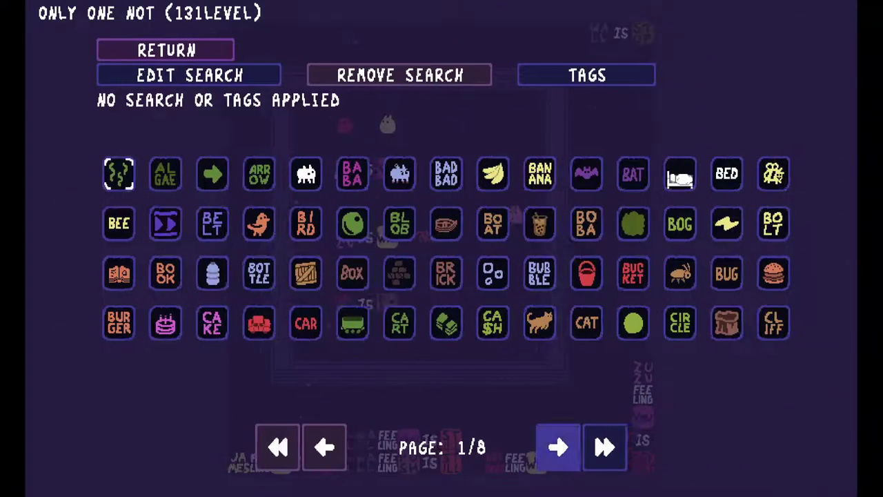
left_click(559, 447)
left_click(558, 447)
left_click(325, 447)
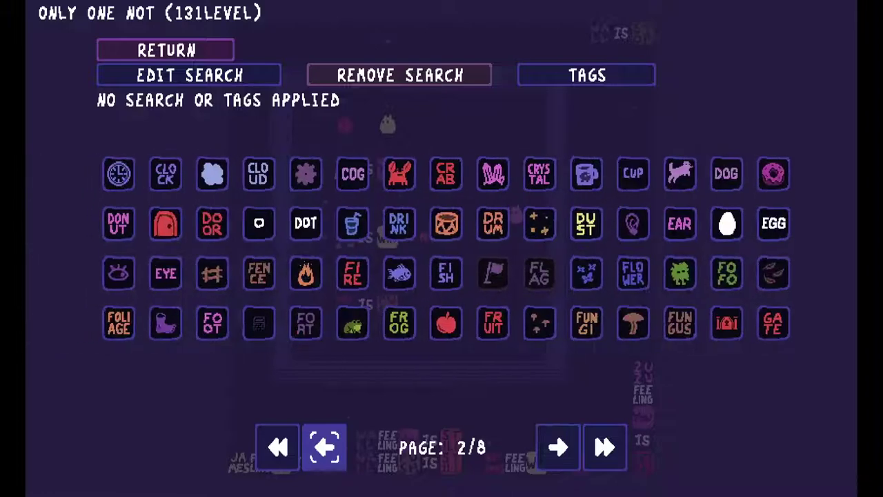
key("Right")
key("Left")
key("Escape")
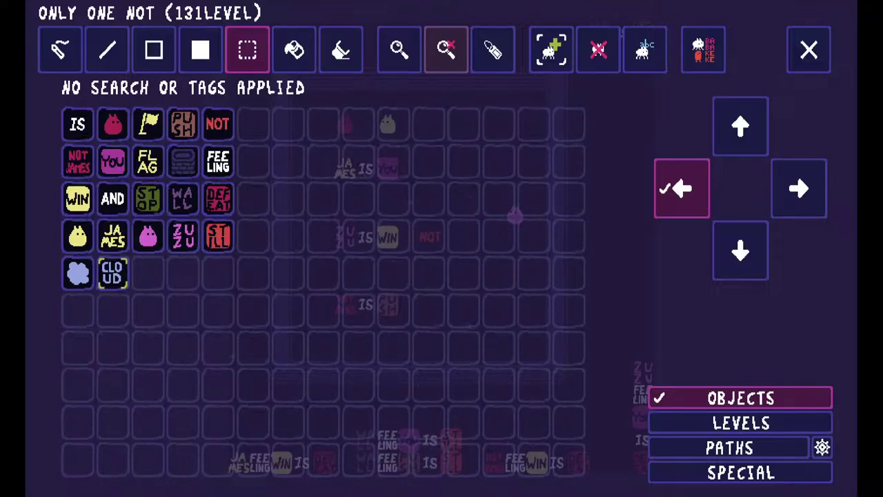
key("Escape")
key("ctrl+s")
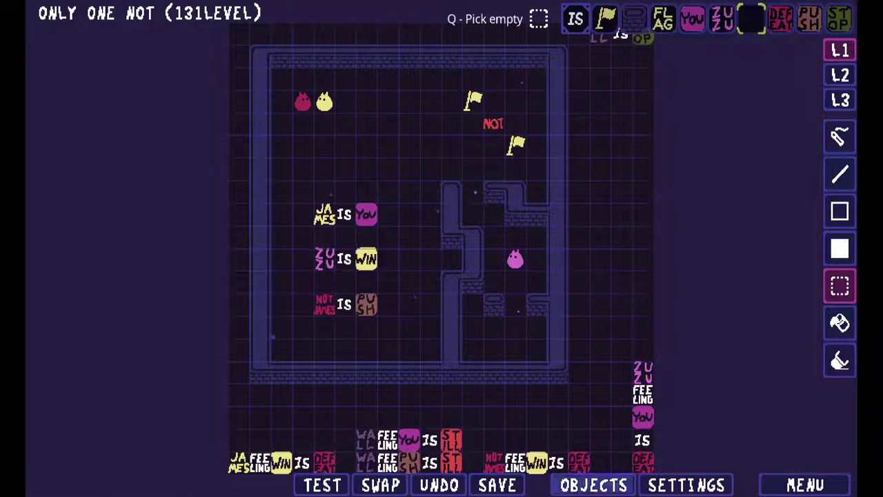
key("ctrl+s")
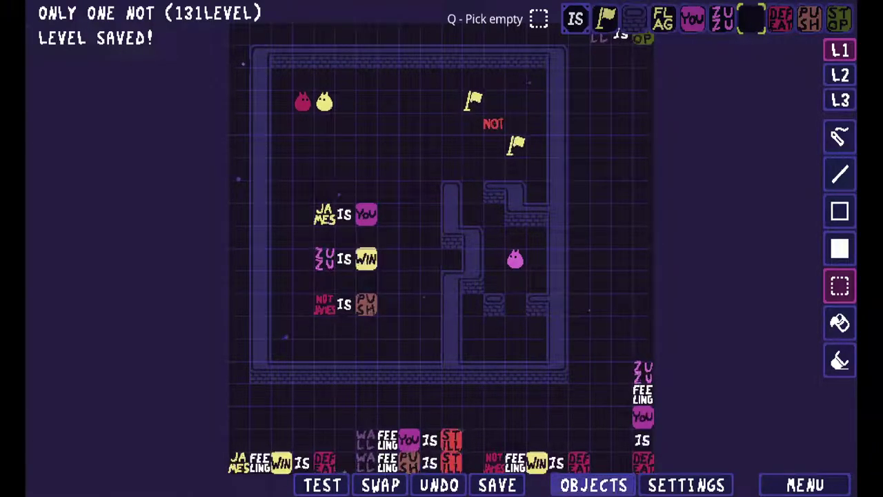
left_click(593, 485)
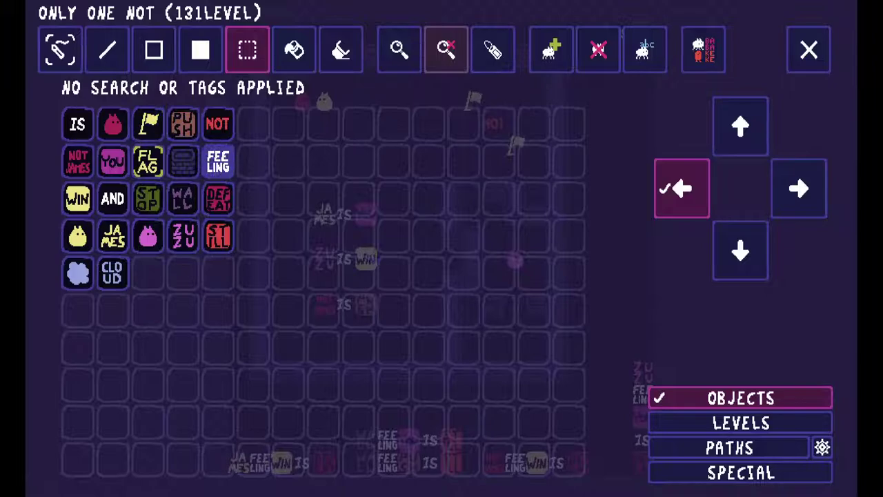
left_click(218, 162)
left_click(840, 137)
- Generate the words "flag feeling win is defeat", place them directly above NOTJAMES FEELING WIN IS DEFEAT, and save the level
type("f")
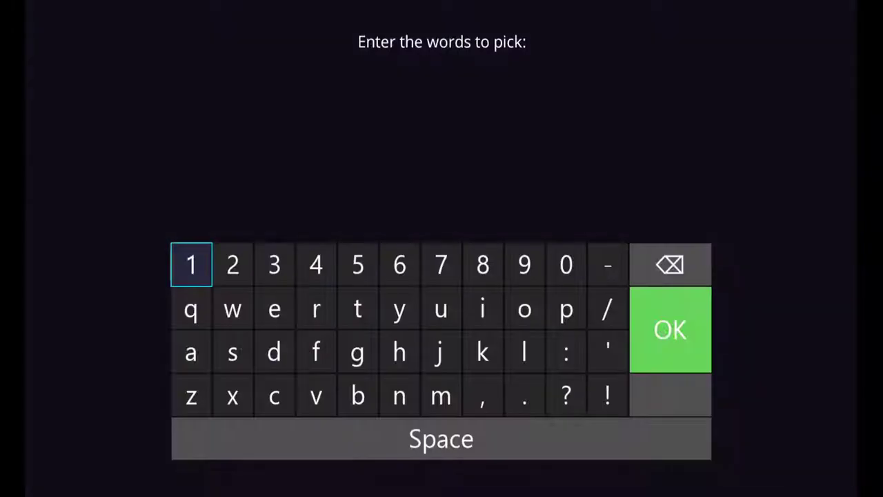
type("flag feelio")
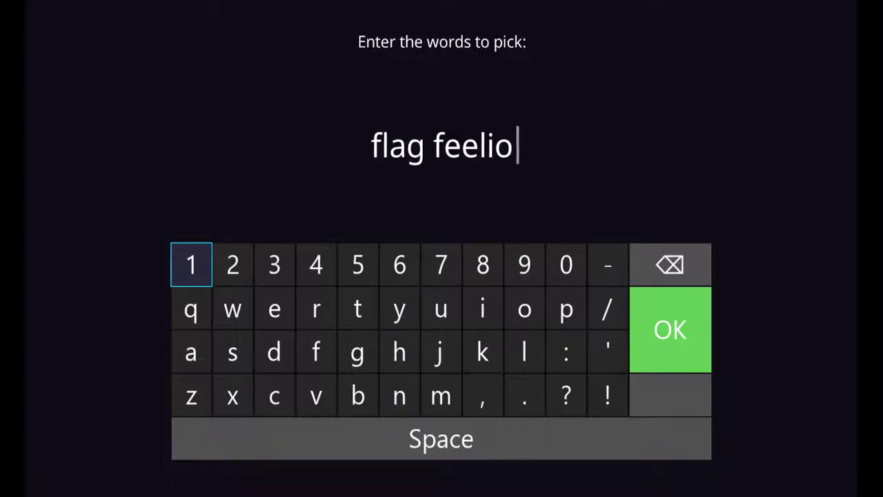
key("BackSpace")
type("ng win")
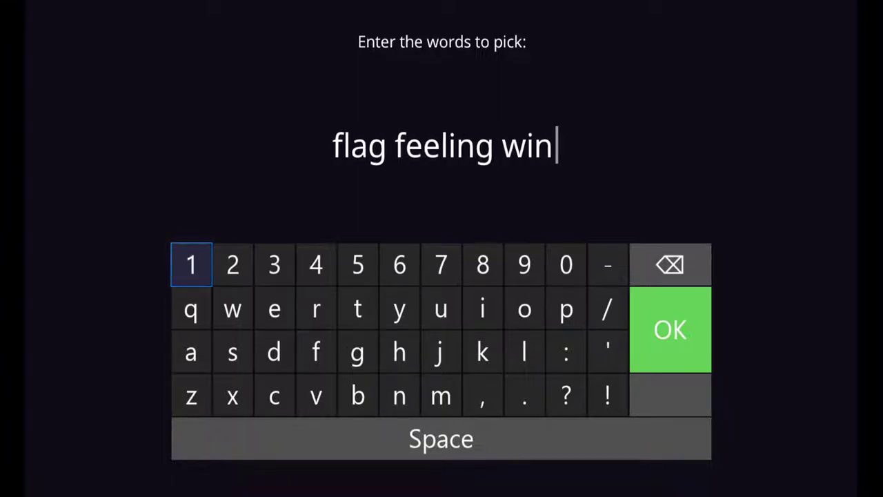
type(" is defeat")
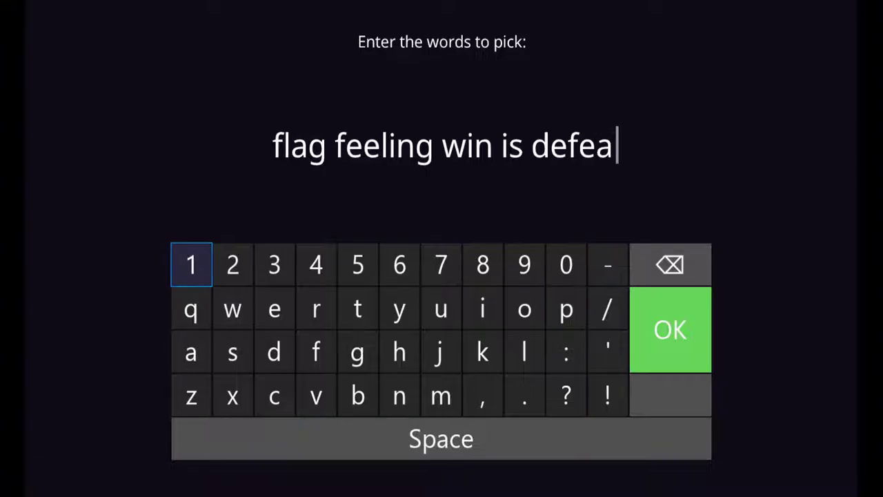
key("Return")
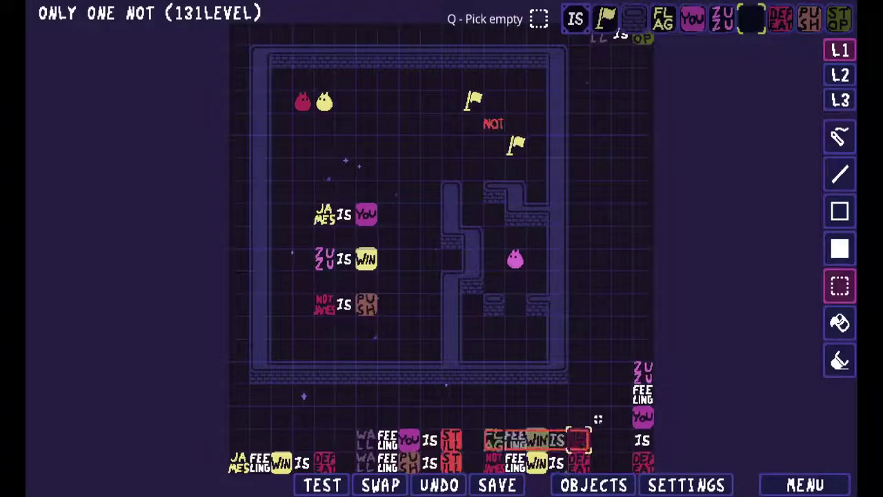
left_click(497, 485)
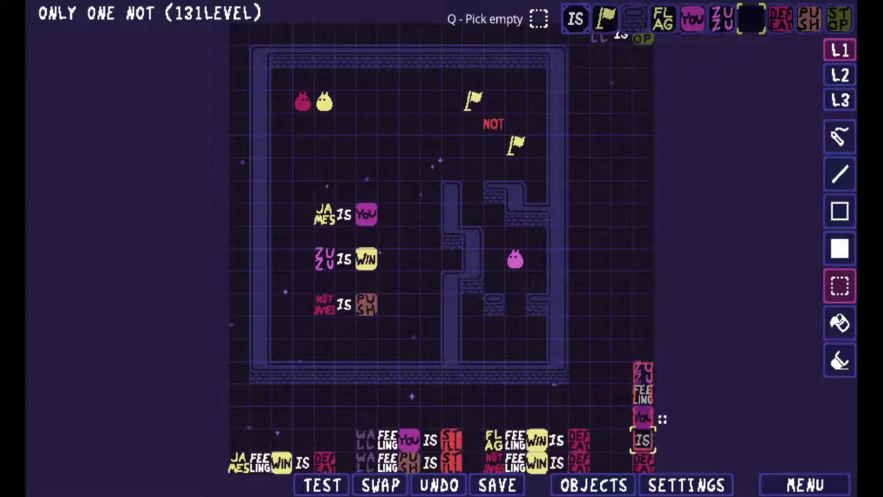
- Turn ZUZU FEELING YOU IS DEFEAT back to horizontal and place it directly above FLAG FEELING WIN IS DEFEAT
left_click_drag(643, 349, 644, 463)
key("a")
left_click_drag(662, 396, 598, 397)
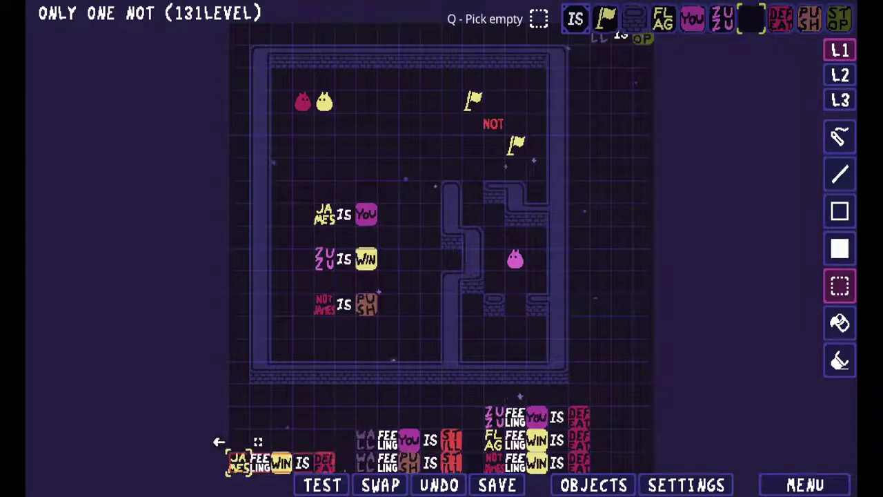
- Stack the JAMES, FLAG, NOTJAMES and ZUZU FEELING rules in the level's bottom-left corner and save the level
left_click_drag(257, 442, 495, 417)
left_click(239, 461)
left_click_drag(493, 395, 579, 394)
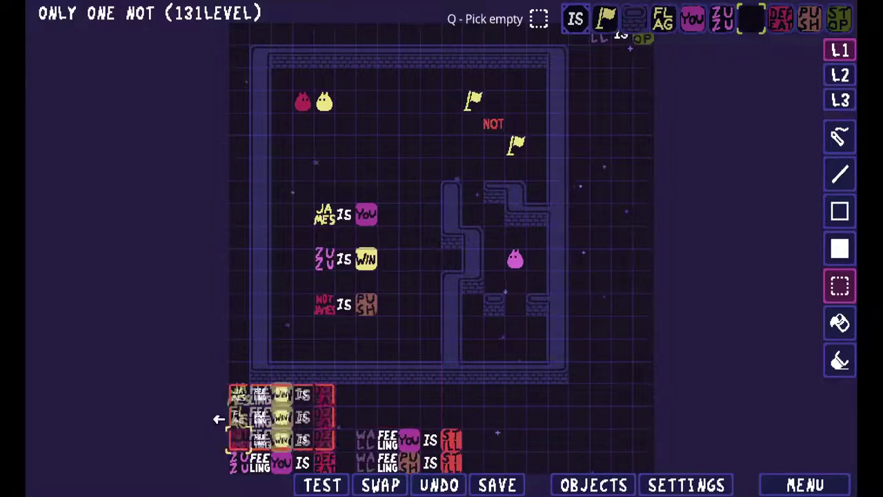
left_click(497, 485)
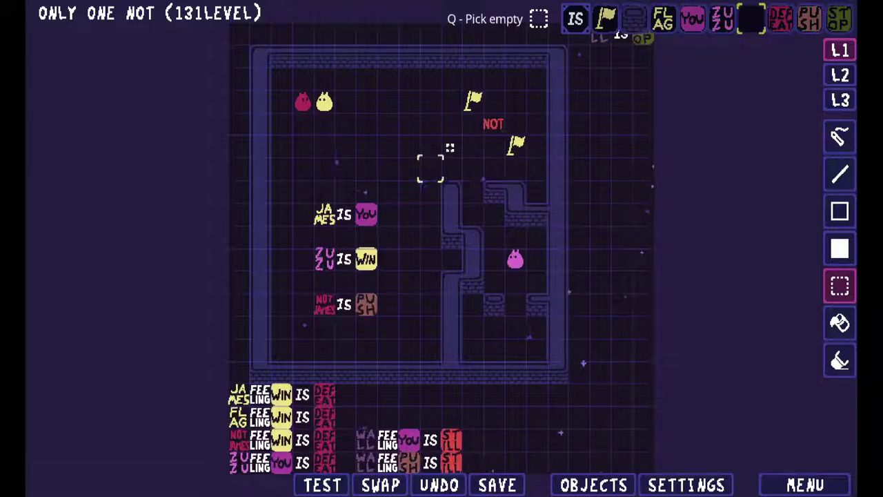
left_click(498, 485)
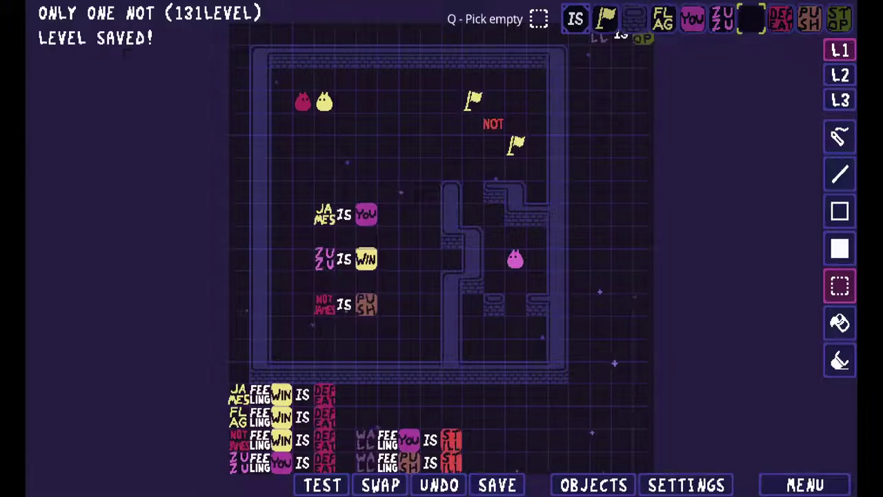
- Start a playtest and push the NOT text away from the flags toward the level's left side
key("t")
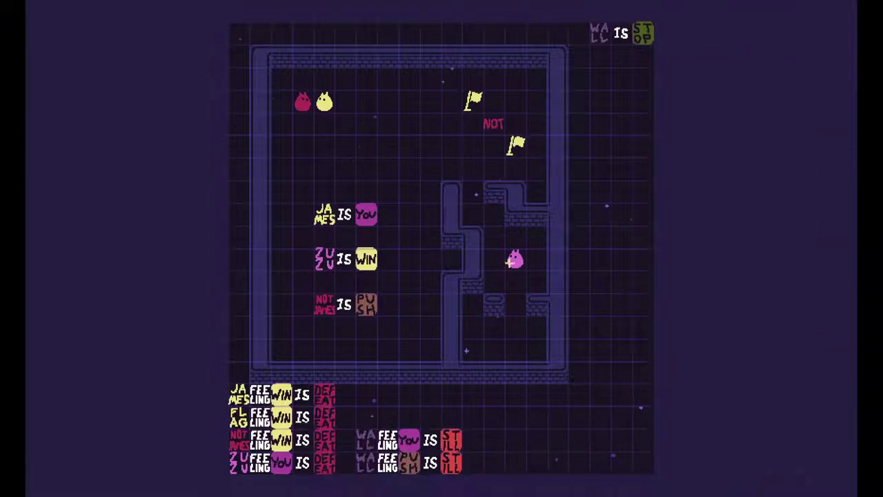
key("Right")
key("Right")
key("Right")
key("Down")
key("Down")
key("Down")
key("Right")
key("Up")
key("Up")
key("Up")
key("Up")
key("Right")
key("Right")
key("Right")
key("Right")
key("Right")
key("Down")
key("Down")
key("Left")
key("Left")
key("Left")
key("Left")
key("Left")
key("Left")
key("Left")
key("Left")
key("Left")
key("Up")
key("Left")
key("Down")
key("Down")
- Take back the recent moves and bring the NOT text down between the ZUZU IS WIN and NOTJAMES IS PUSH rules
key("z")
key("z")
key("z")
key("Down")
key("Down")
key("Down")
key("Down")
key("Down")
key("Down")
key("z")
key("z")
key("z")
key("z")
key("z")
key("Left")
key("Down")
key("Right")
key("Right")
key("Right")
key("Right")
key("Up")
key("Right")
key("Down")
key("Down")
key("Down")
key("Down")
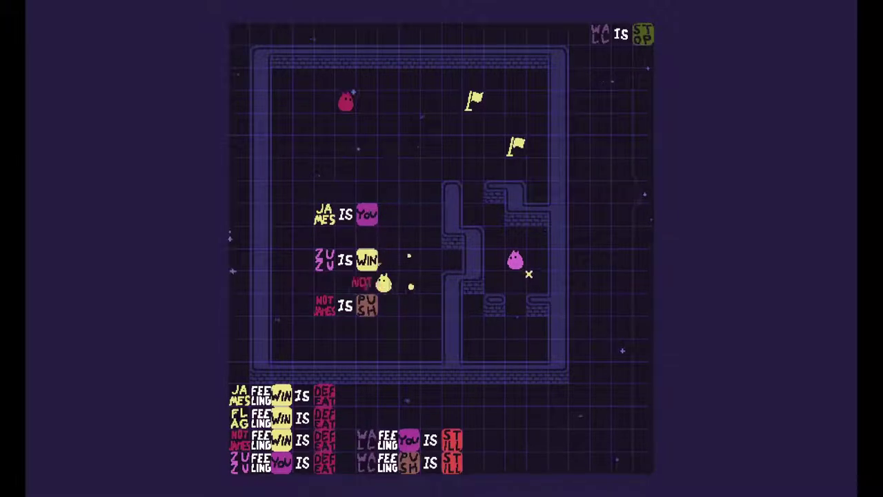
- Put the NOT text directly in front of NOTJAMES IS PUSH and walk James up beside JAMES IS YOU
key("Right")
key("Up")
key("Up")
key("Up")
key("Up")
key("Up")
key("Up")
key("Left")
key("Left")
key("Left")
key("Left")
key("Left")
key("Left")
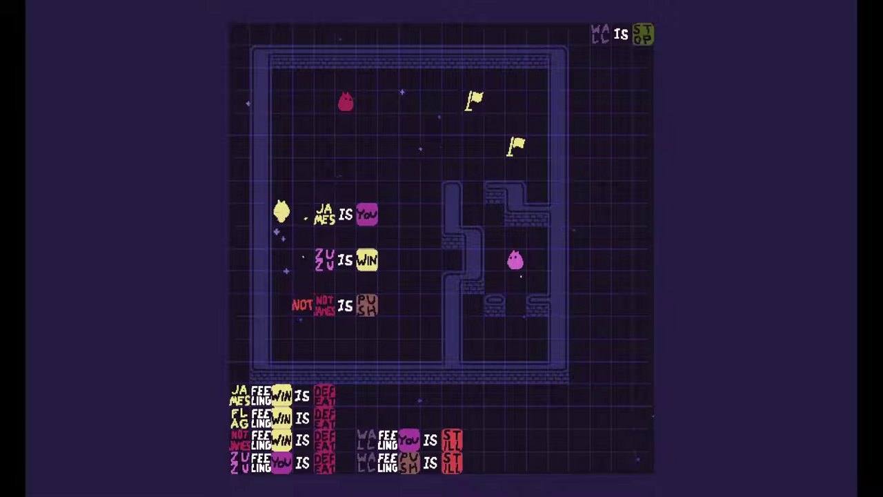
- Push both flags into the narrow opening at the top of the walled area around Zuzu
key("Up")
key("Up")
key("Up")
key("Right")
key("Right")
key("Right")
key("Right")
key("Right")
key("Right")
key("Right")
key("Up")
key("Up")
key("Up")
key("Right")
key("Right")
key("Down")
key("Down")
key("Down")
key("Down")
key("Down")
key("Up")
key("Up")
key("Up")
key("Up")
key("Right")
key("Right")
key("Right")
key("Down")
key("Down")
key("Left")
key("Left")
key("Up")
key("Left")
key("Down")
key("Down")
key("Left")
key("Left")
key("Left")
- Walk James back to the NOT text and push it along the row beneath NOTJAMES IS PUSH
key("Up")
key("Up")
key("Left")
key("Left")
key("Left")
key("Left")
key("Left")
key("Left")
key("Down")
key("Down")
key("Down")
key("Down")
key("Down")
key("Down")
key("Right")
key("Down")
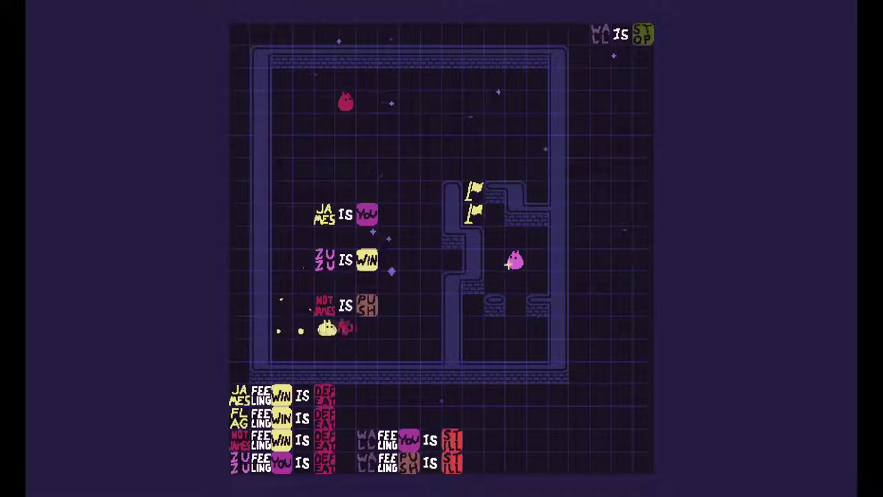
key("Right")
key("Right")
key("Right")
key("Right")
key("Down")
- End the playtest by returning to the editor and save the level
key("Escape")
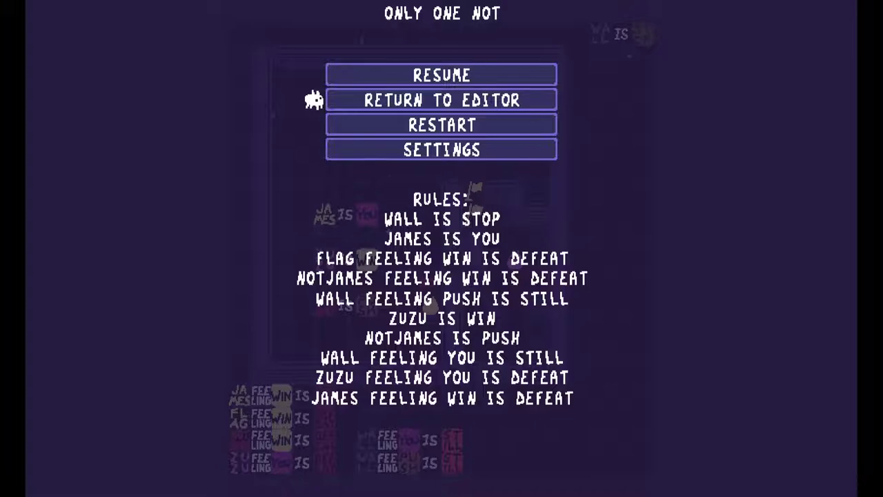
key("Return")
left_click(498, 485)
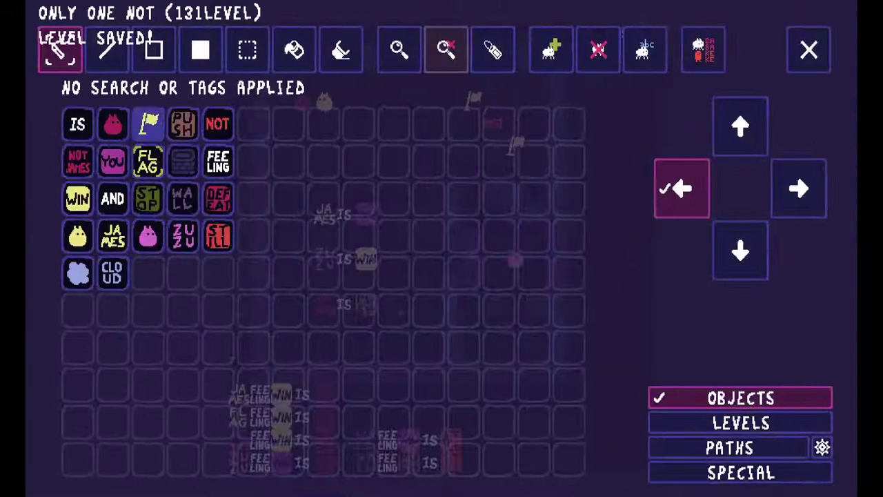
- Pick the cloud object from the level's objects and place two clouds in the opening of the walled area
key("Tab")
key("Tab")
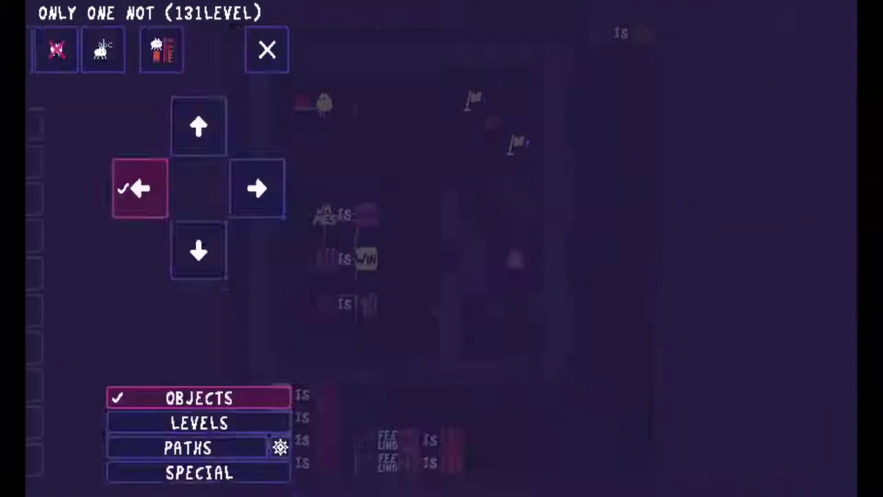
key("Down")
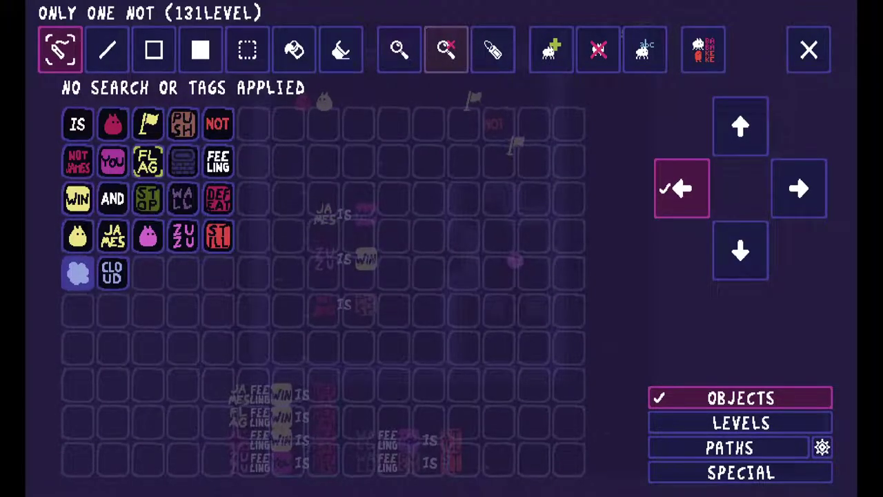
key("Return")
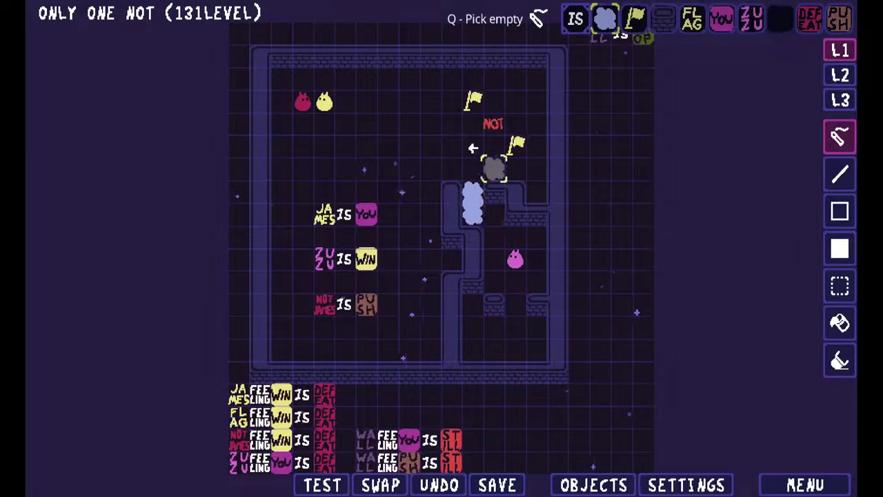
- Erase the two clouds from the opening of the walled area and save the level
key("q")
key("Down")
key("Down")
key("Up")
left_click(497, 485)
- Generate the words "notjames has dust" and place them beneath WALL IS STOP
left_click(594, 485)
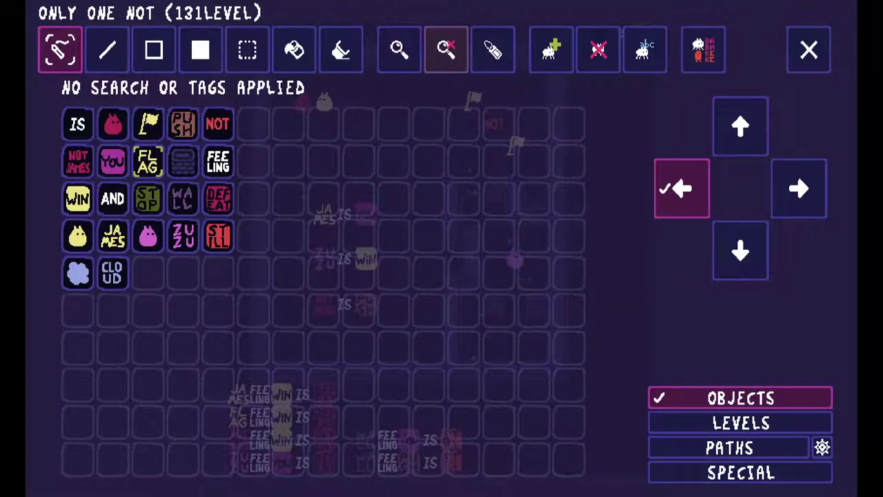
key("Escape")
type("f")
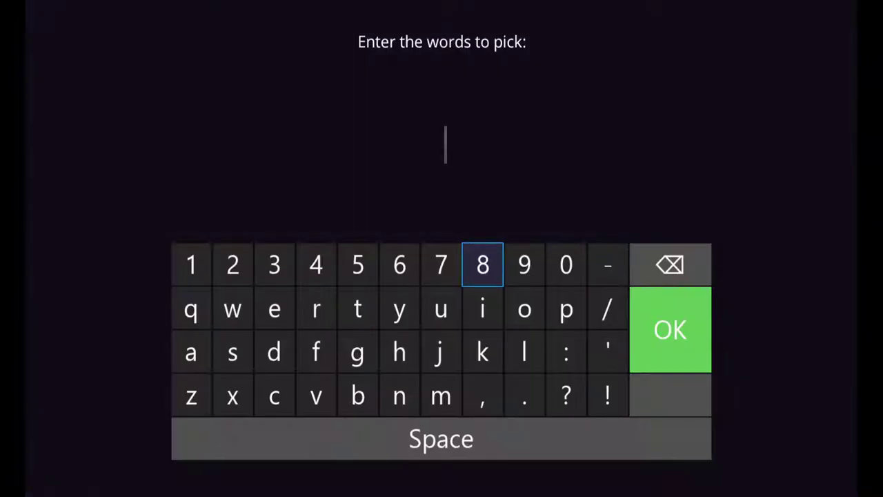
type("notjames")
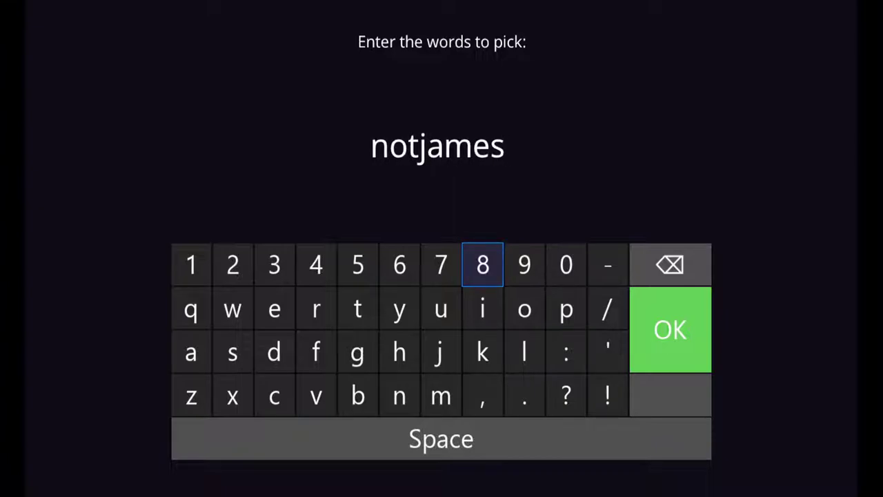
type(" has ")
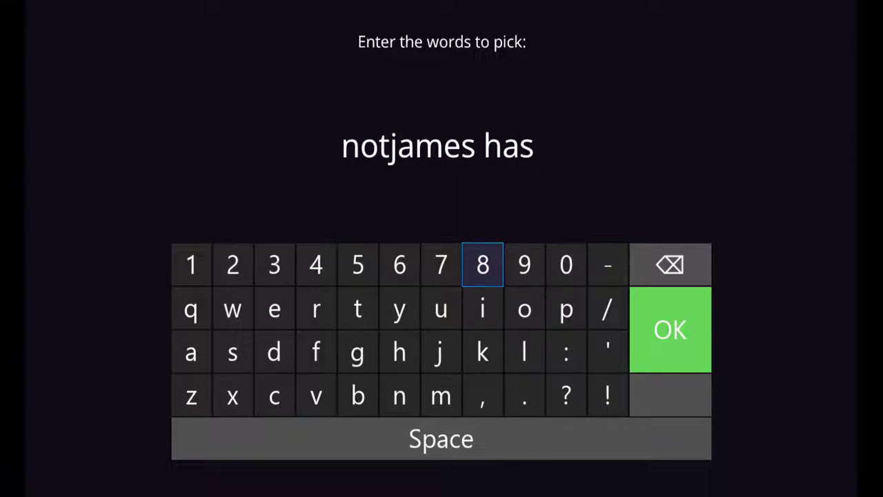
type("dust")
key("Return")
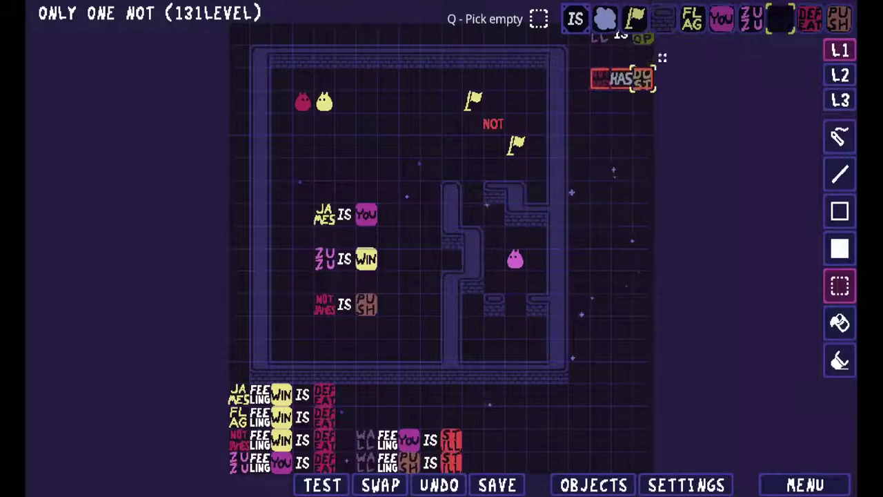
left_click(642, 56)
- Generate the words "level on dust is revert" and place them along the upper edge above the walled area
key("t")
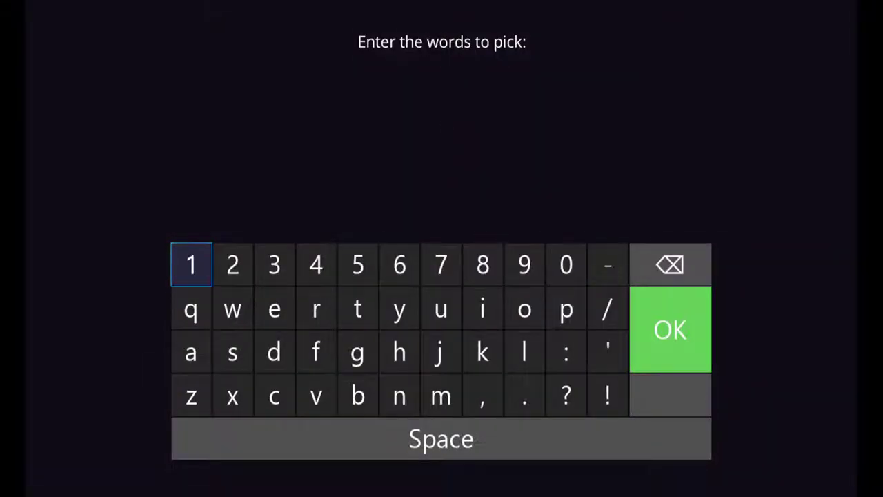
type("level")
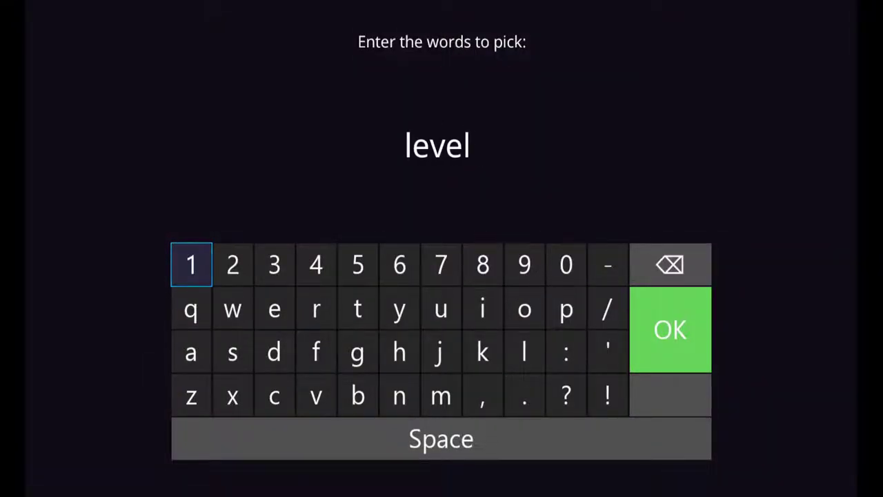
type(" on dust i")
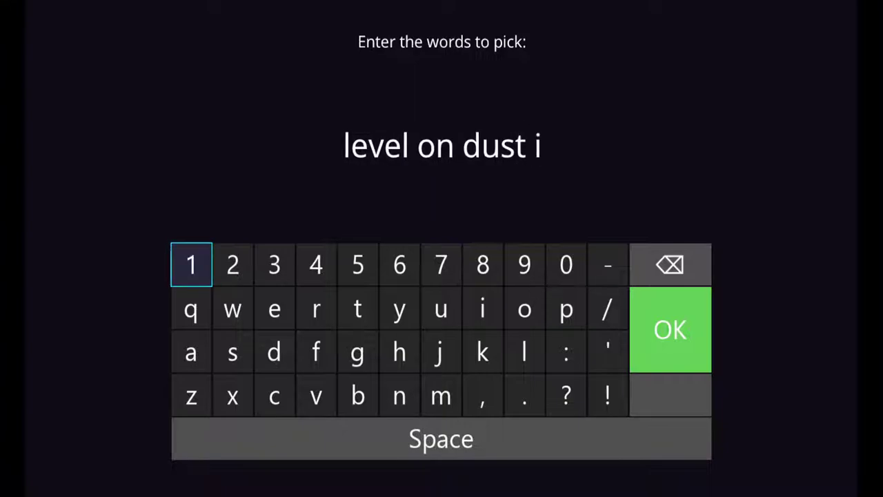
type("s revert")
key("Return")
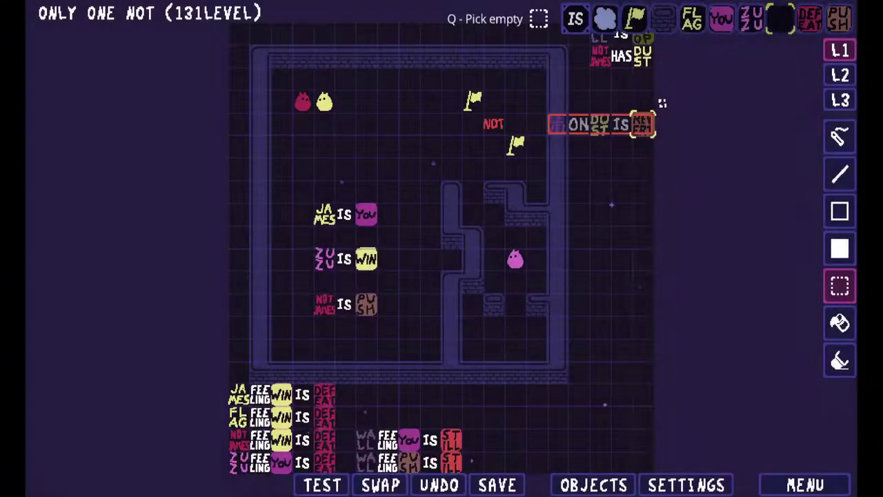
left_click(364, 12)
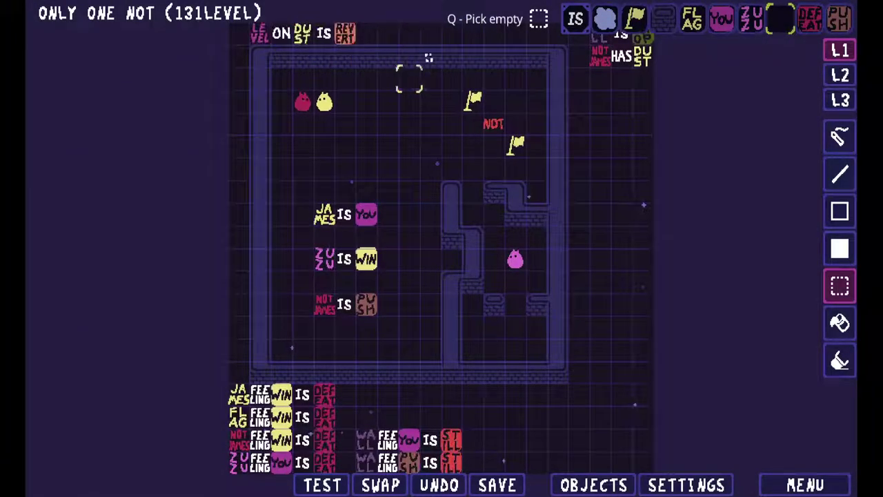
- Build the rule CLOUD IS SINK inside the walled area, above JAMES IS YOU
right_click(431, 146)
left_click(182, 274)
type("tsi")
key("Return")
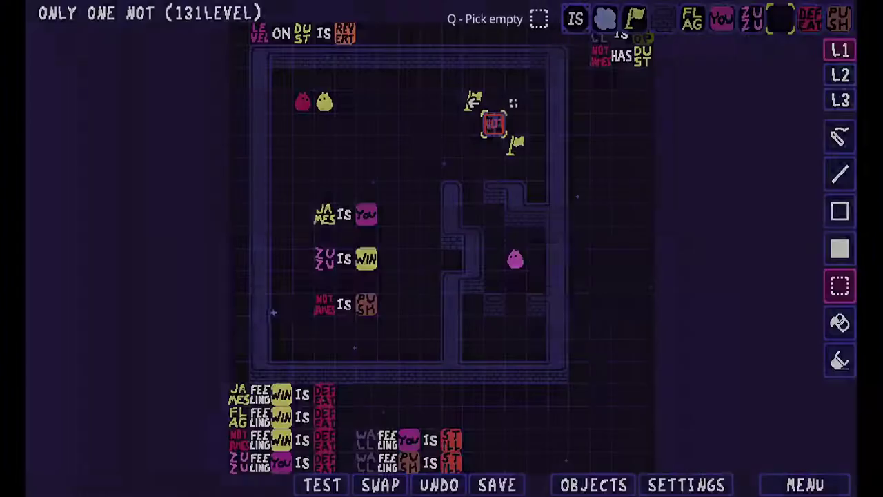
left_click(366, 169)
middle_click(345, 214)
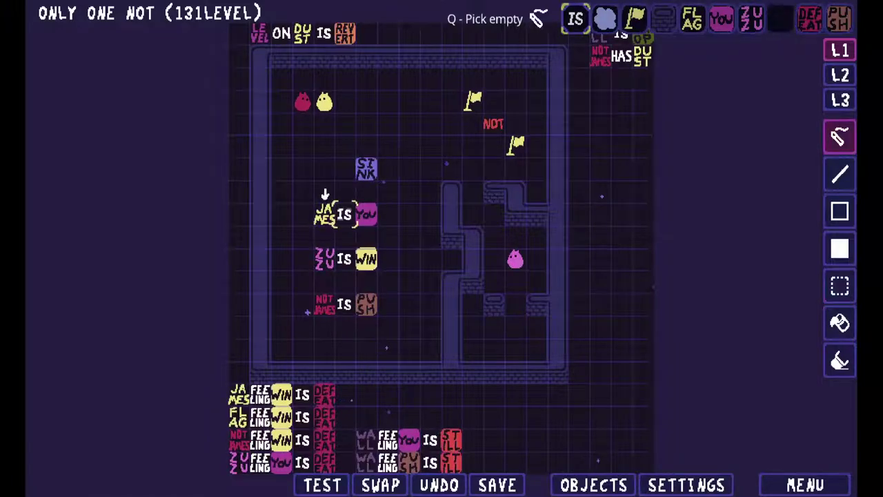
left_click(344, 169)
key("q")
left_click(593, 485)
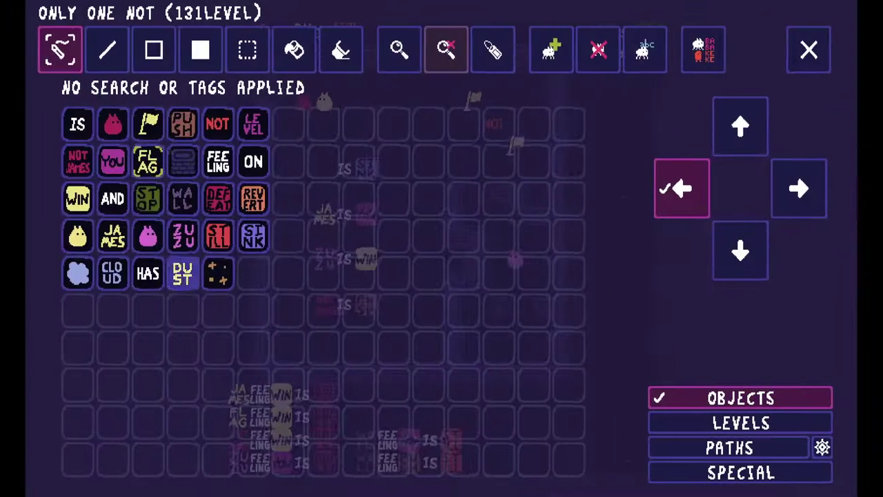
left_click(112, 271)
left_click(324, 169)
- Generate the words "cloud is defeat" and place them beneath NOTJAMES HAS DUST
type("qf")
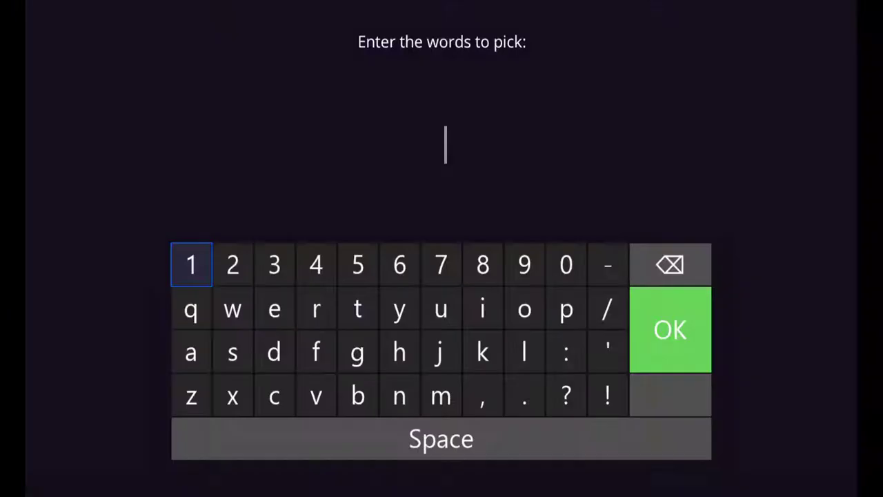
type("cloud is defeat")
key("Return")
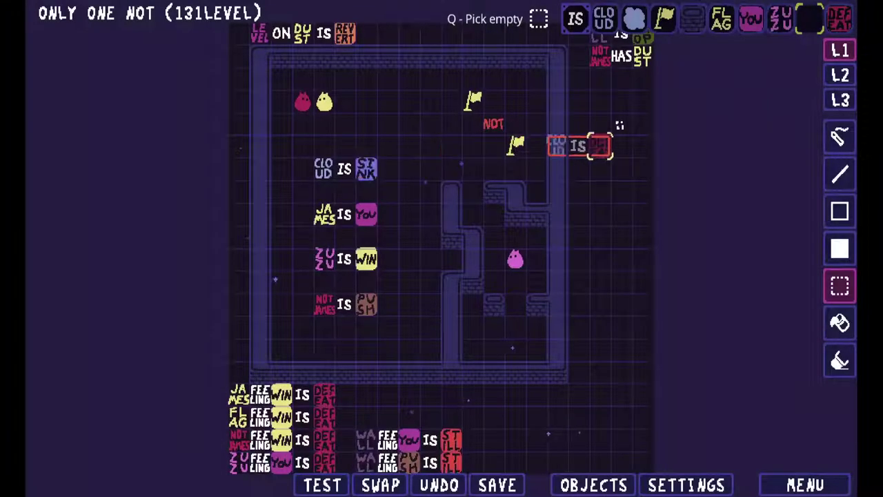
left_click(661, 57)
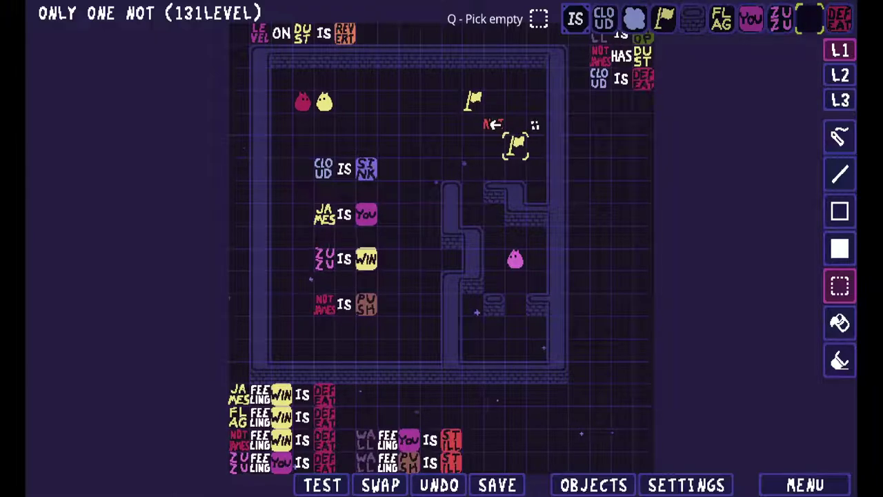
- Replace the flag object diagonally below NOT with the FLAG text
left_click(516, 146)
left_click(473, 101)
left_click(451, 125)
key("q")
left_click(380, 485)
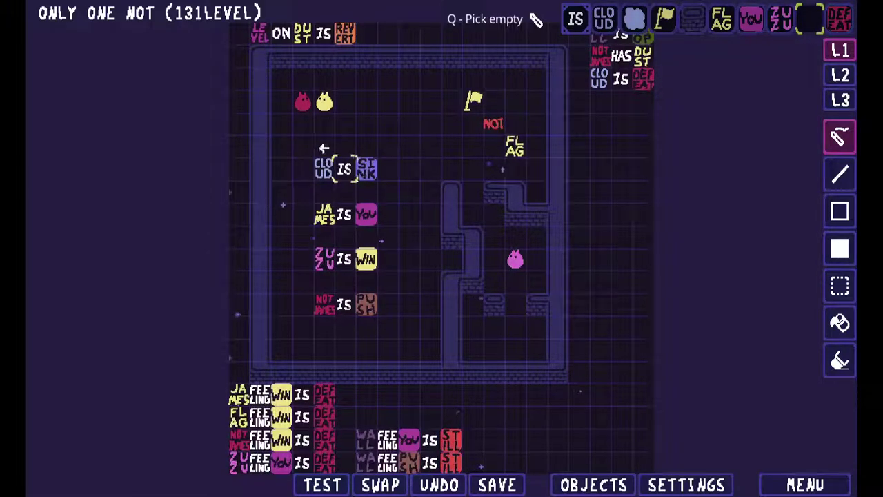
- Pick the cloud object and place two clouds in the opening of the inner walled area
right_click(324, 168)
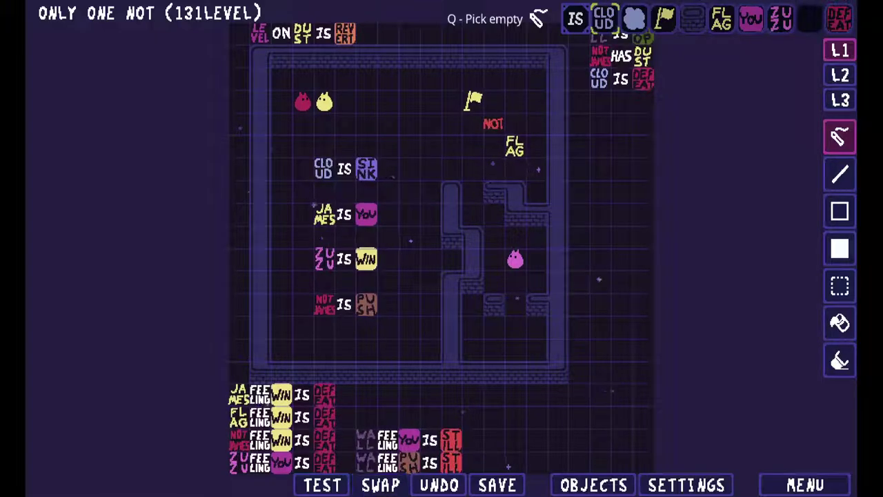
left_click(473, 214)
key("q")
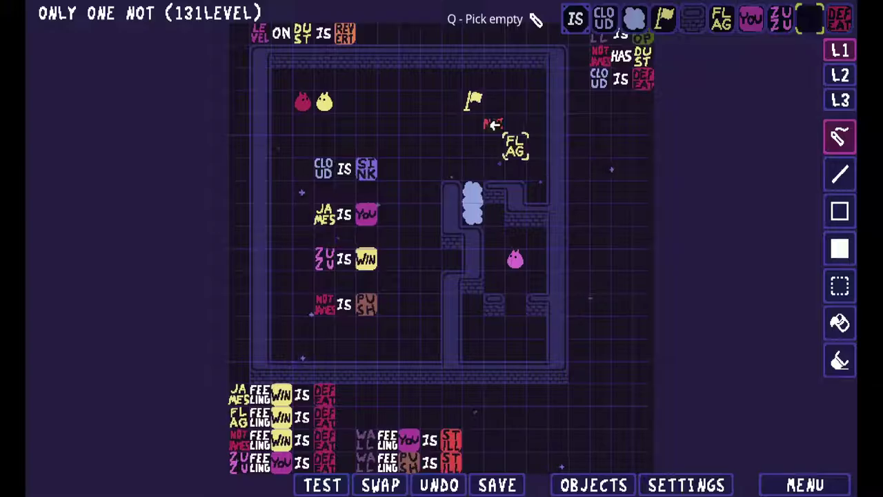
- Generate the words "text is float", place them beneath CLOUD IS DEFEAT, and save the level
type("t")
type("text is floa")
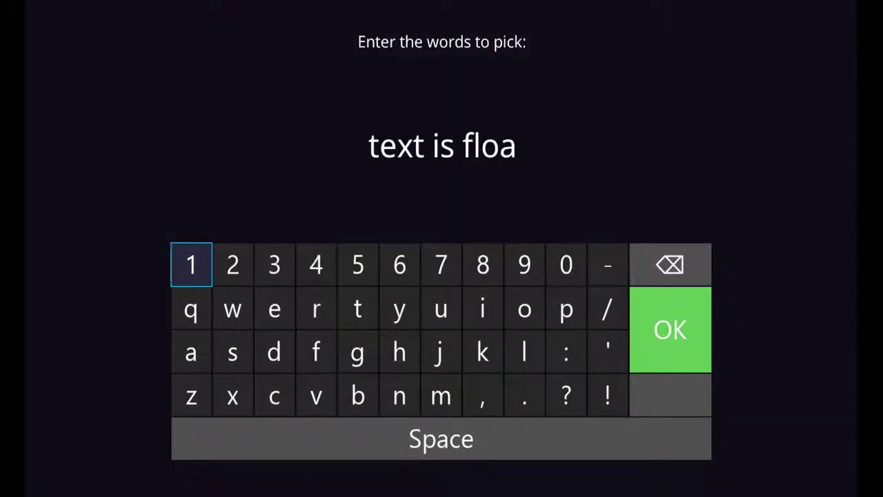
key("Return")
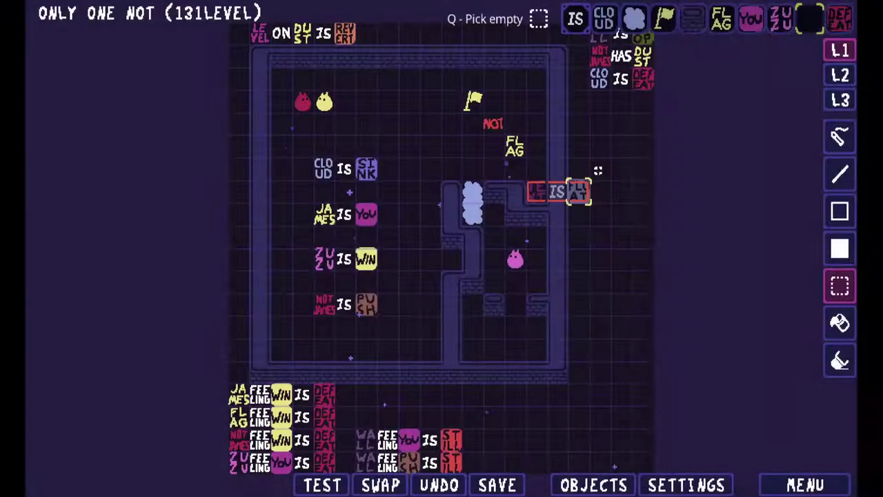
left_click(641, 102)
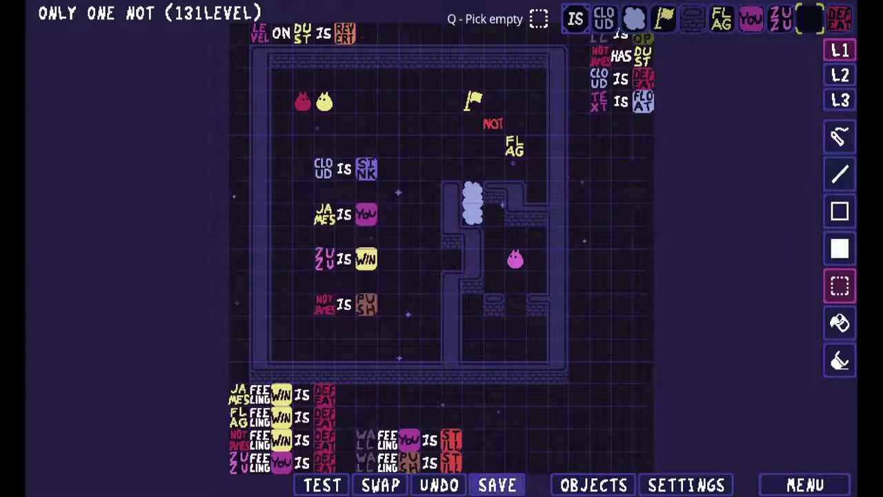
left_click(497, 484)
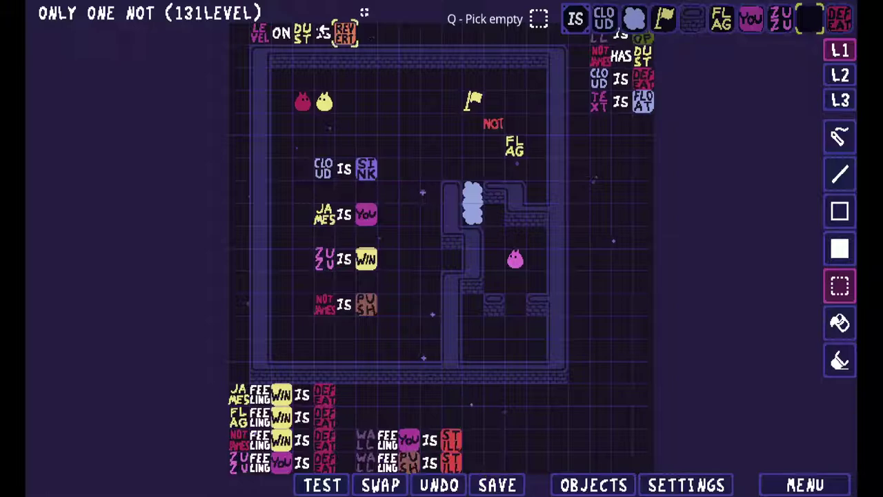
- Move LEVEL ON DUST IS REVERT to the lowest row beside WALL FEELING PUSH IS STILL and save the level
left_click_drag(345, 33, 261, 34)
left_click(494, 462)
left_click(496, 484)
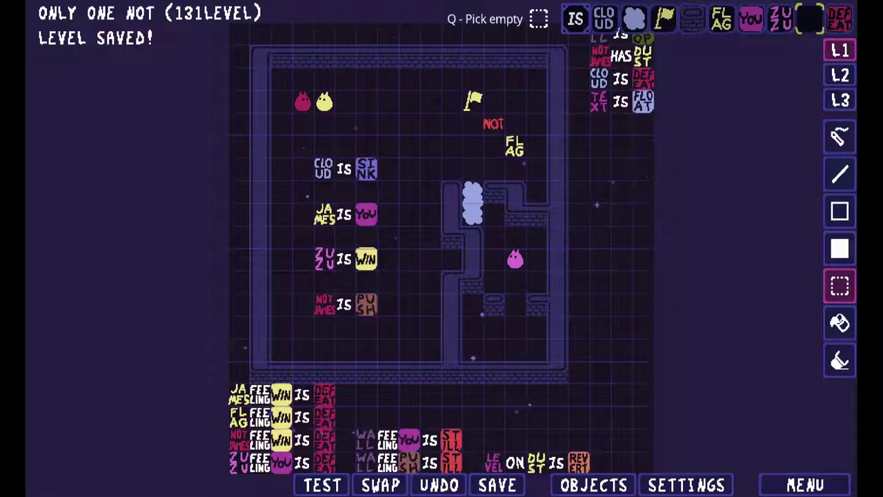
- Pick the dust object and place one dust beside the CLOUD IS SINK rule
middle_click(537, 462)
left_click(381, 485)
left_click(409, 169)
key("q")
left_click(322, 485)
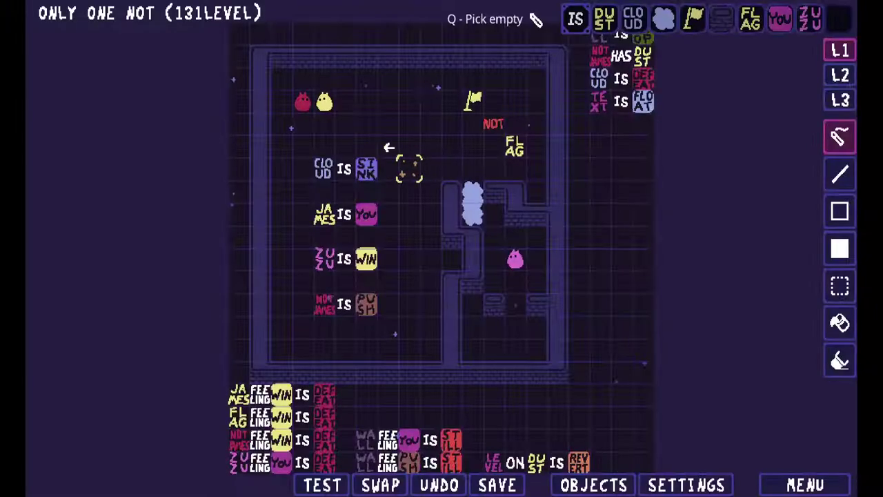
- Save the level and look through its list of objects
left_click(497, 485)
left_click(594, 485)
key("Tab")
key("ctrl+s")
key("Tab")
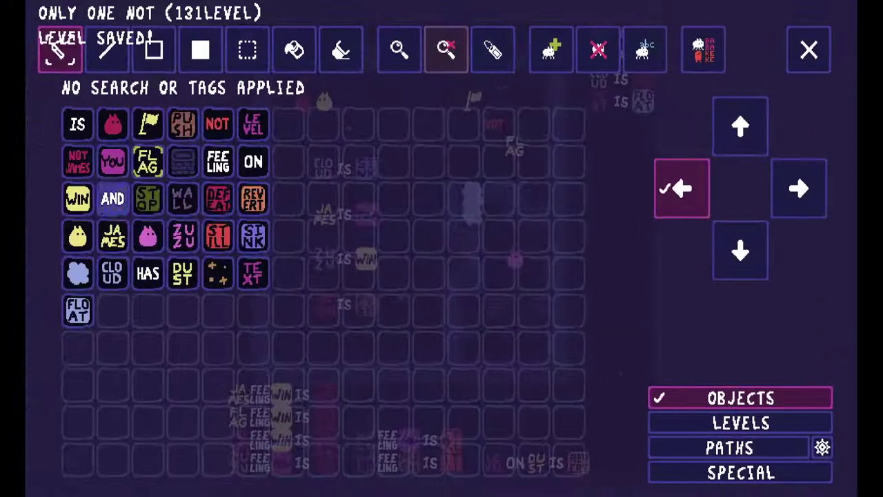
key("Right")
key("Right")
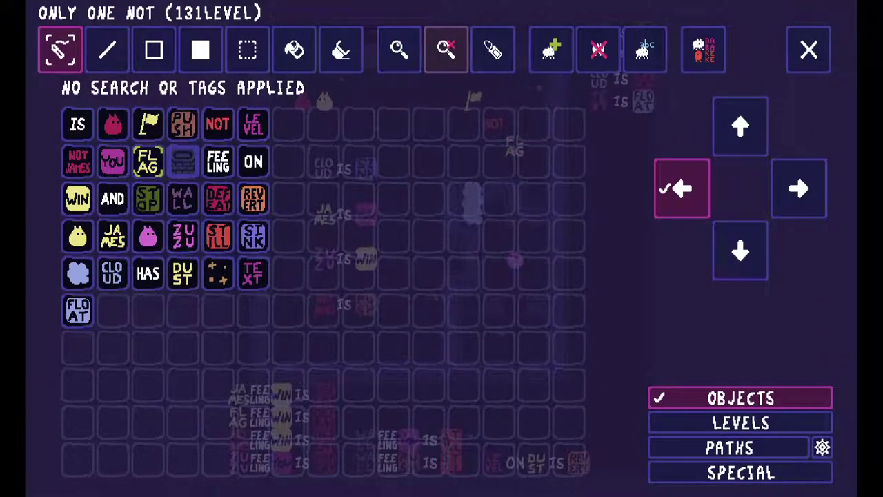
left_click(183, 162)
key("q")
- Set the level's subtitle to "don't create dust" and save the level
left_click(686, 485)
left_click(628, 163)
type("don't cre")
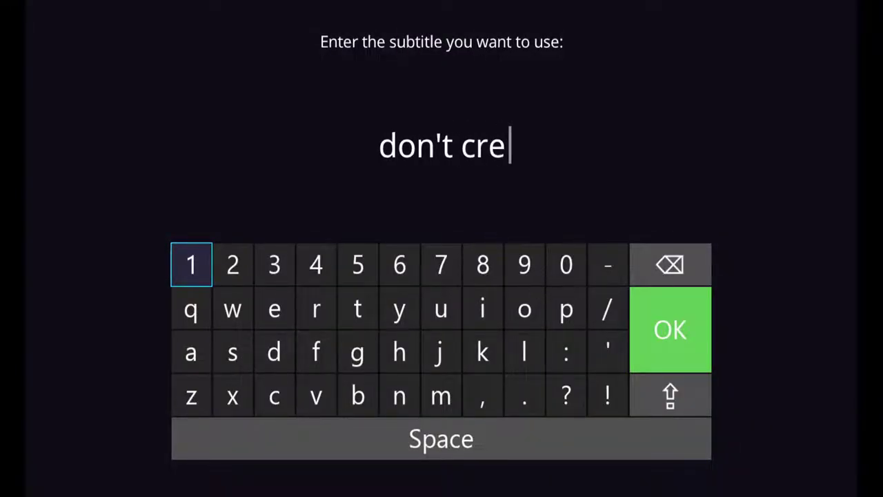
type("ate dust")
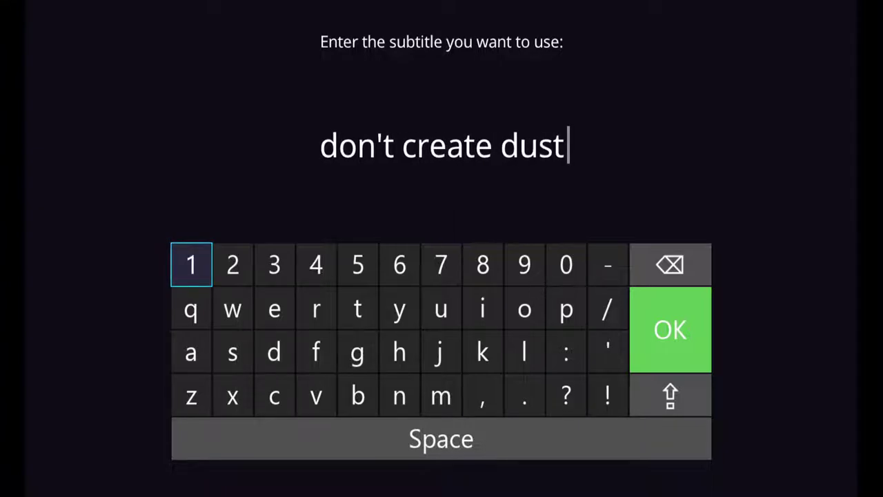
key("Return")
key("Escape")
left_click(497, 485)
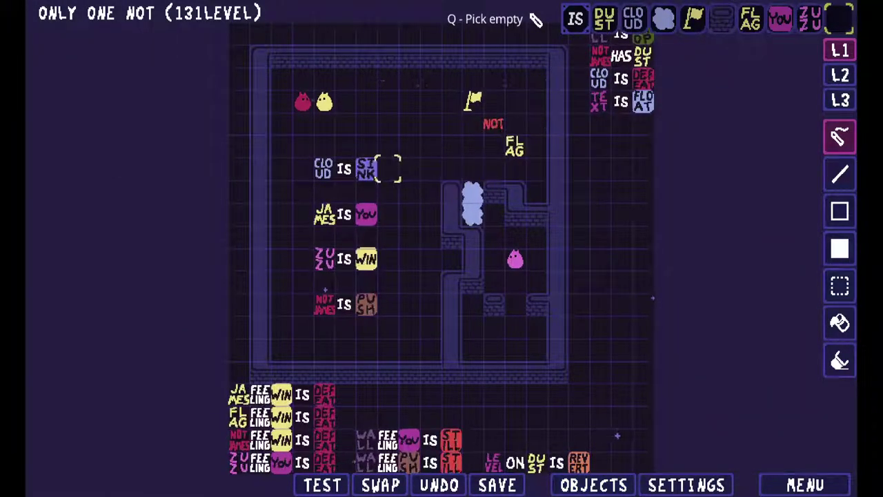
- Generate the words "cloud feeling sink is stop" and place them above LEVEL ON DUST IS REVERT
key("ctrl+f")
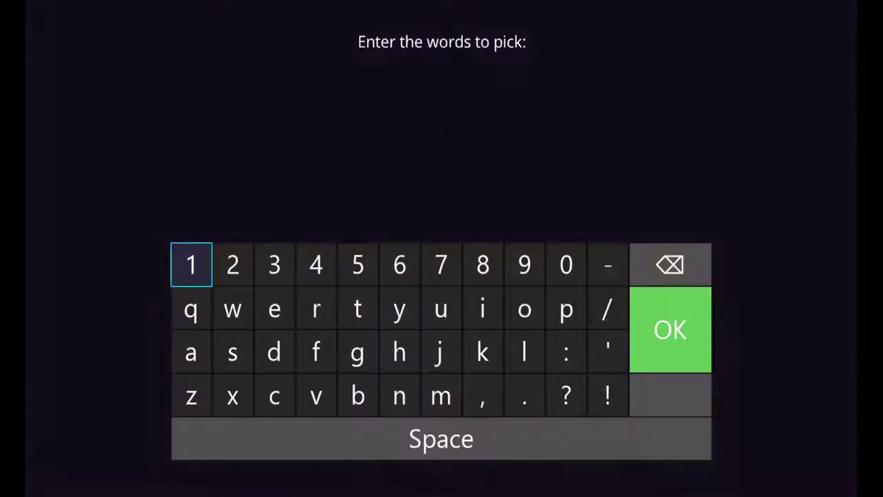
type("cloud feelin")
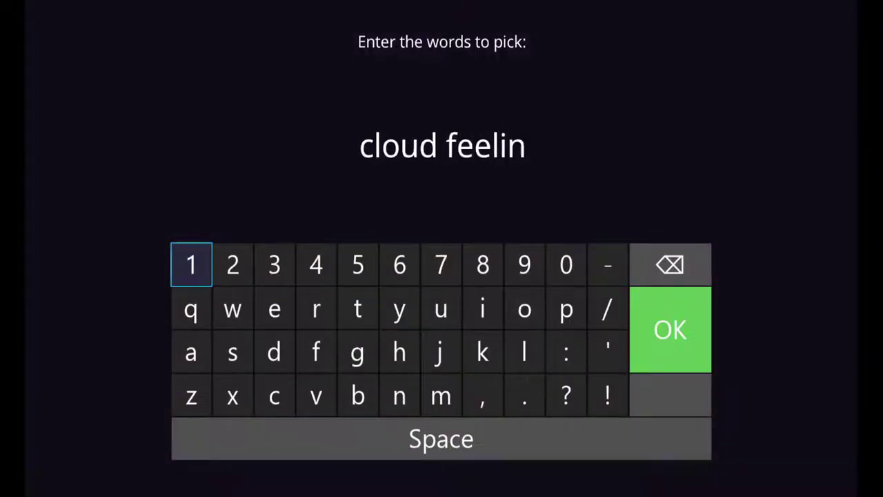
type("g sink is")
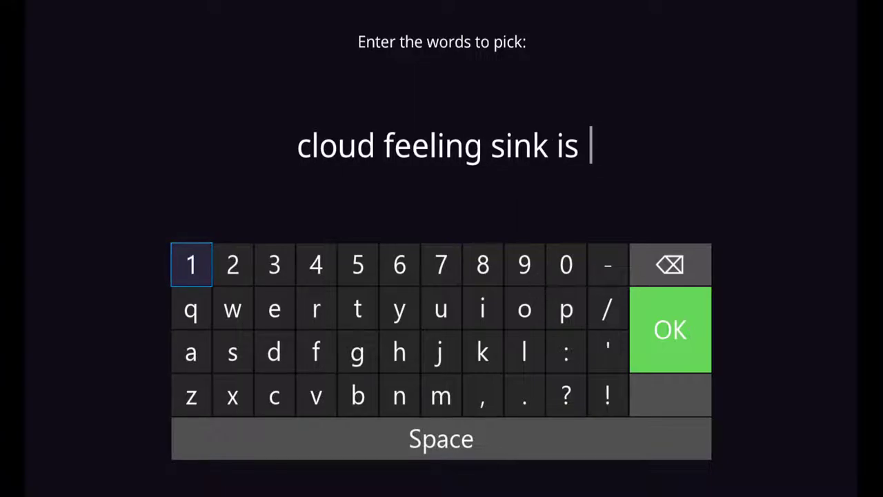
key("BackSpace")
key("BackSpace")
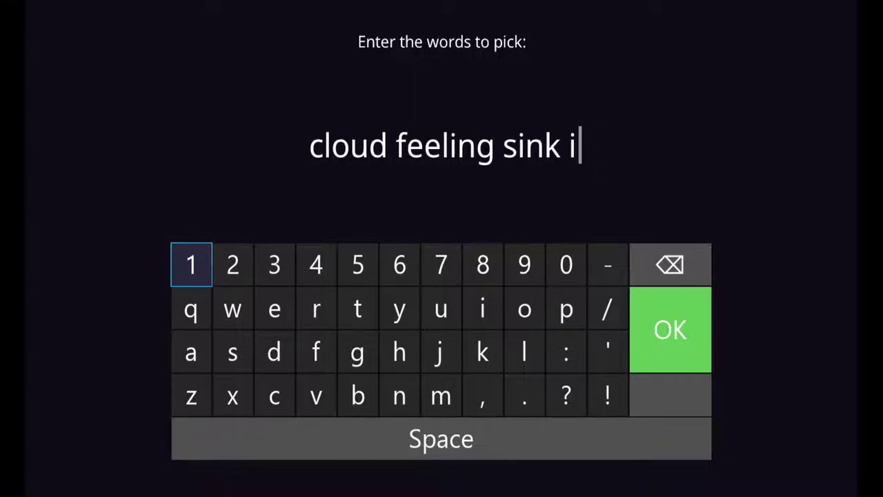
type("s floa")
key("BackSpace")
key("BackSpace")
key("BackSpace")
key("BackSpace")
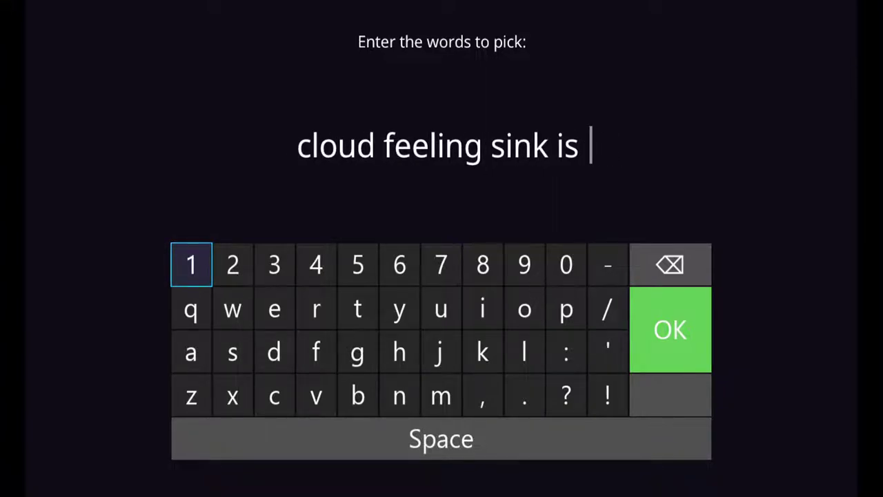
type("stop")
key("Return")
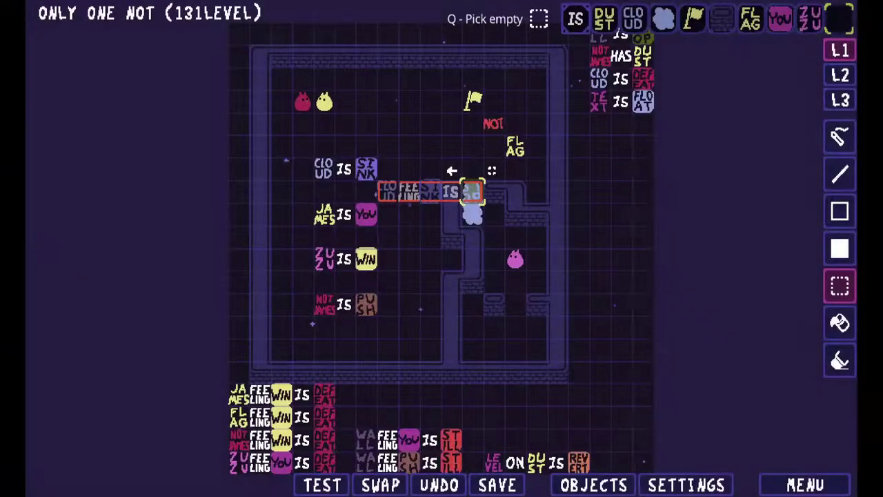
left_click(598, 419)
key("ctrl+s")
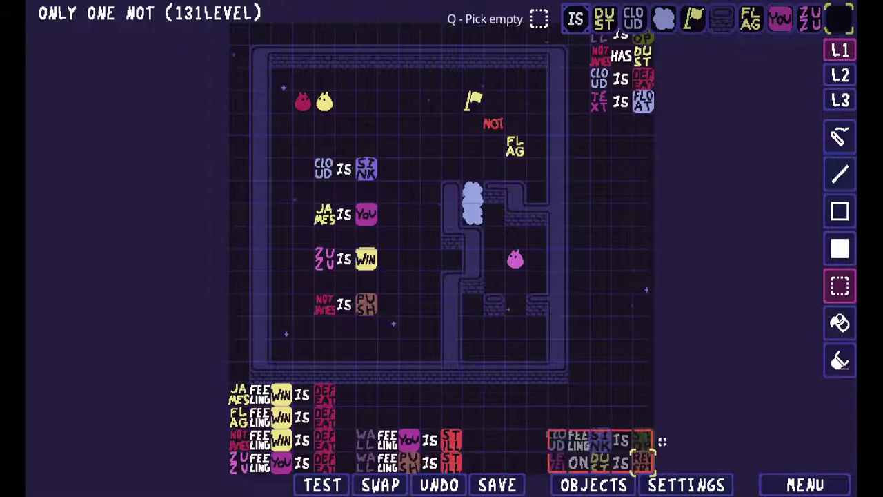
- Move the CLOUD FEELING SINK and LEVEL ON DUST rules together beside the WALL FEELING rules and save the level
left_click(643, 463)
left_click_drag(367, 440, 452, 462)
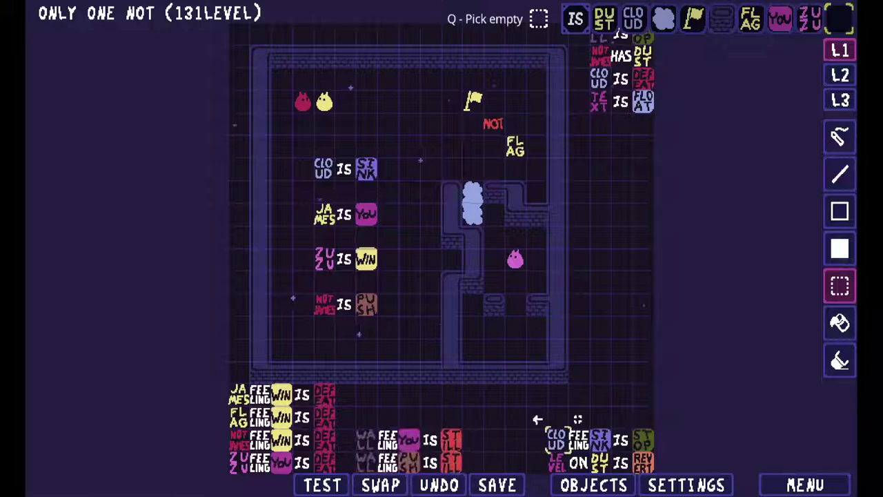
left_click_drag(558, 439, 643, 463)
left_click(579, 463)
right_click(601, 417)
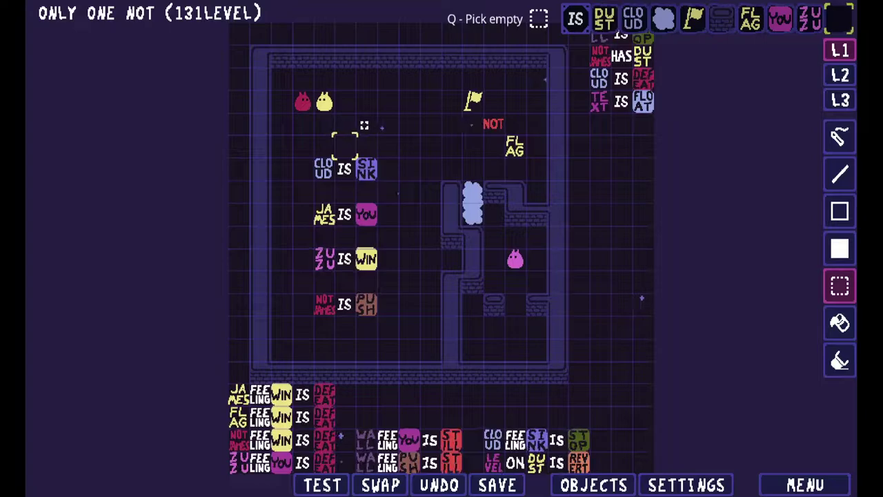
left_click(497, 485)
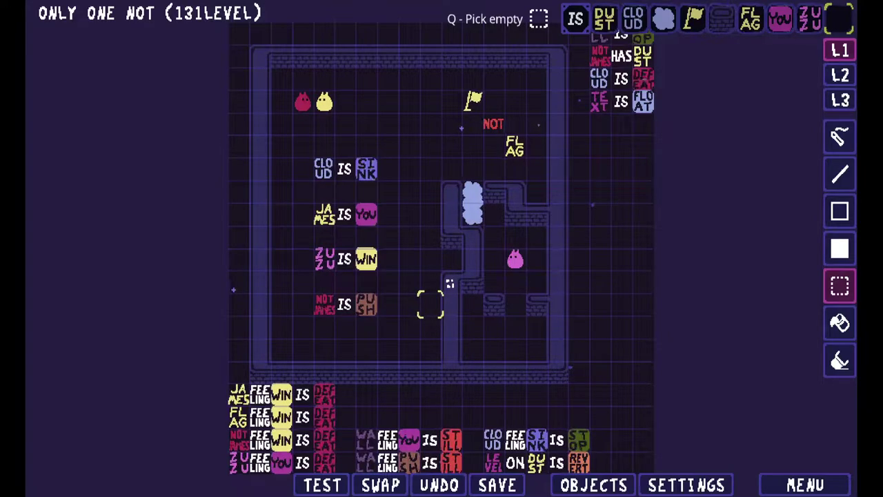
- Start a level test and use James to push the NOT and FLAG words across the room, bringing FLAG beside the left wall
key("ctrl+t")
key("Right")
key("Right")
key("Right")
key("Right")
key("Right")
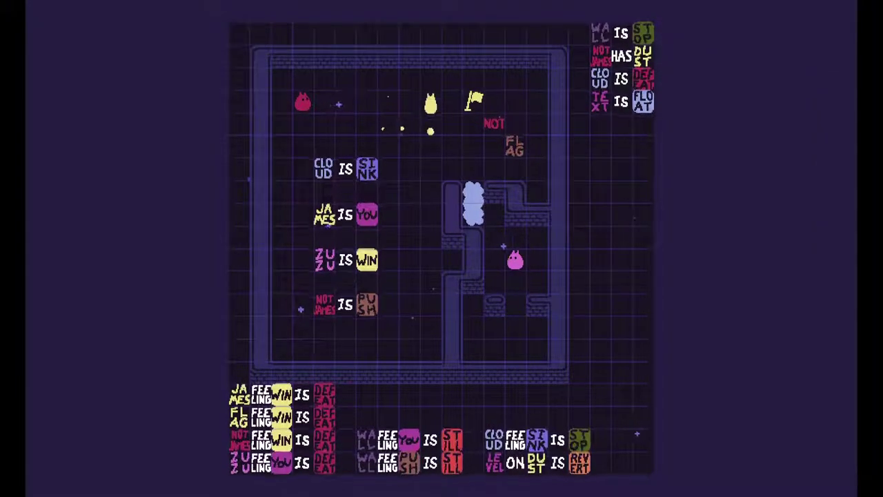
key("Left")
key("Left")
key("Down")
key("Right")
key("Right")
key("Right")
key("Down")
key("Right")
key("Right")
key("Up")
key("Left")
key("Left")
key("Left")
key("Left")
key("Left")
key("Left")
key("Left")
key("Left")
key("Left")
key("Left")
key("Left")
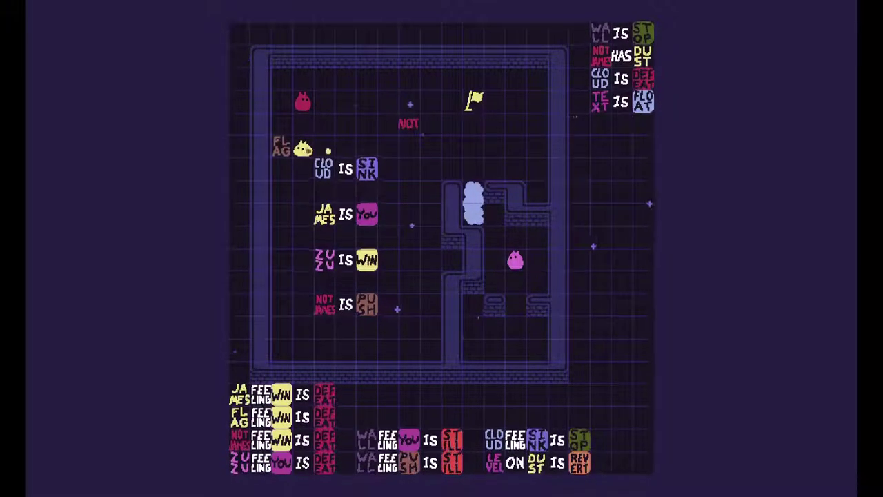
key("Left")
key("Left")
- Break CLOUD IS SINK by pushing the CLOUD word up beside FLAG, and walk James to the cloud passage
key("Down")
key("Down")
key("Down")
key("Right")
key("Right")
key("Up")
key("Down")
key("Right")
key("Right")
key("Right")
key("Right")
key("Up")
key("Up")
key("Right")
key("Right")
key("Right")
key("Down")
key("Left")
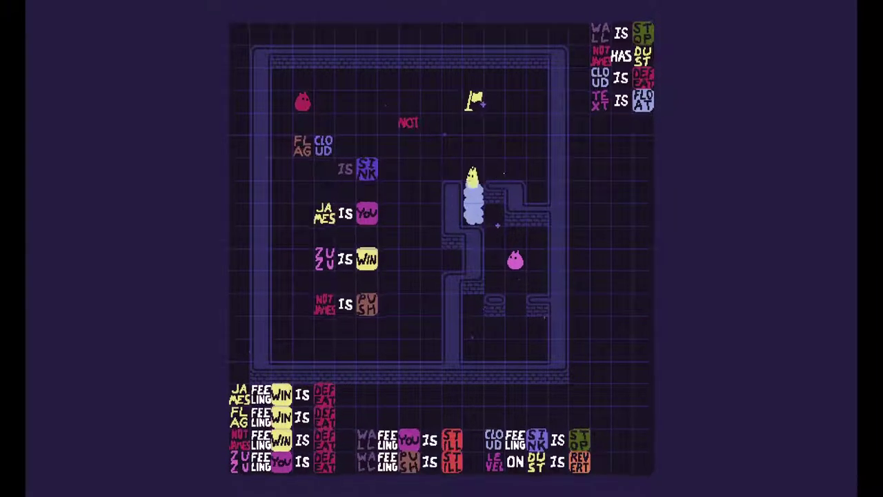
- Walk James back toward the SINK word, then end the test and return to the level editor
key("Left")
key("Left")
key("Left")
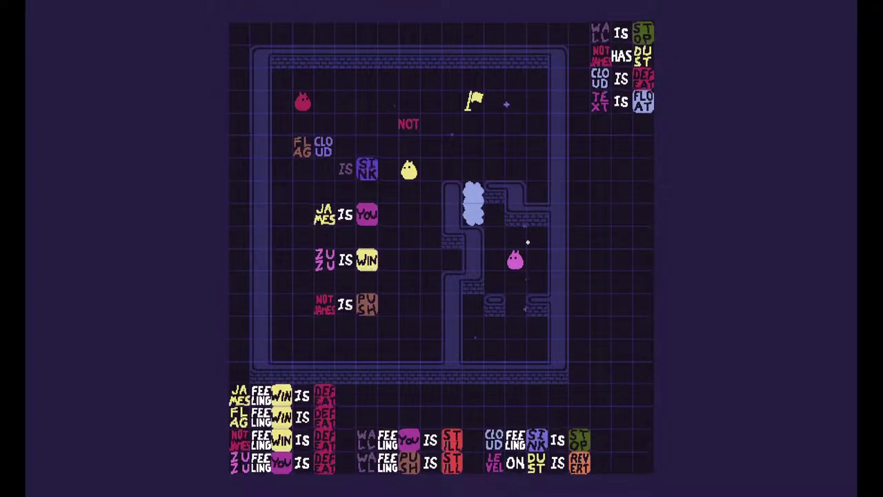
key("z")
key("Left")
key("Up")
key("Up")
key("Right")
key("Escape")
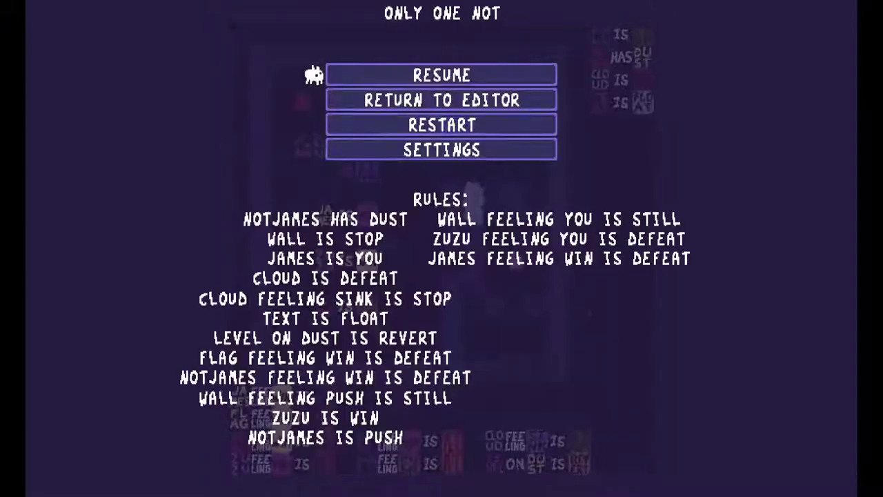
key("Return")
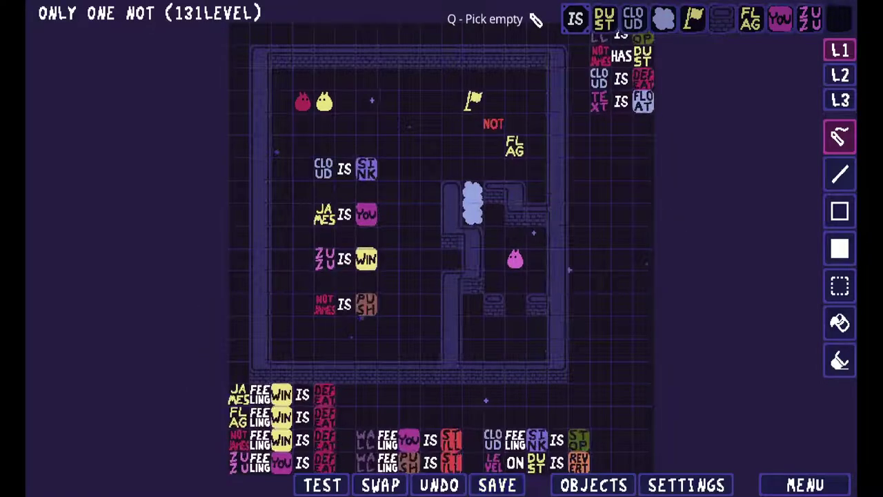
- Save the level and set its visual effect to none in the level settings
left_click(497, 484)
left_click(686, 484)
key("Up")
key("Up")
key("Up")
key("Return")
key("Down")
key("Return")
key("Escape")
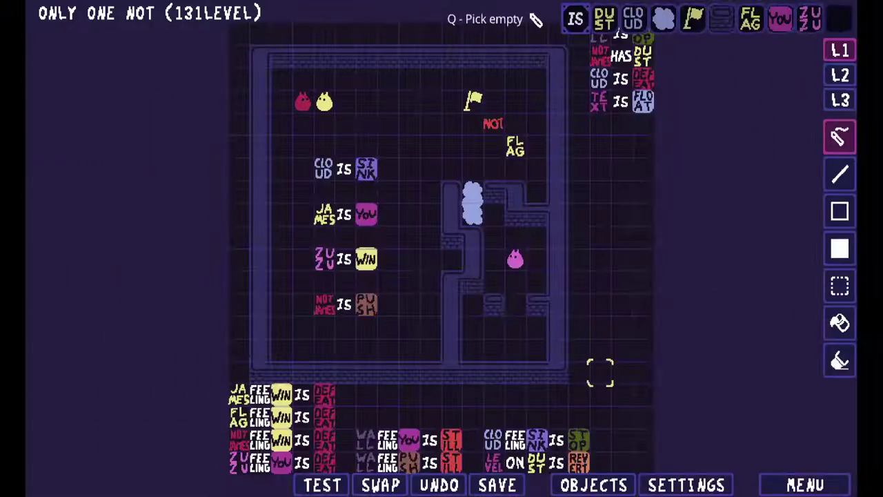
- Test the level again and push the NOTJAMES word up into ZUZU IS in place of WIN
key("t")
key("Down")
key("Left")
key("Left")
key("Down")
key("Down")
key("Down")
key("Down")
key("Down")
key("Down")
key("Down")
key("Down")
key("Down")
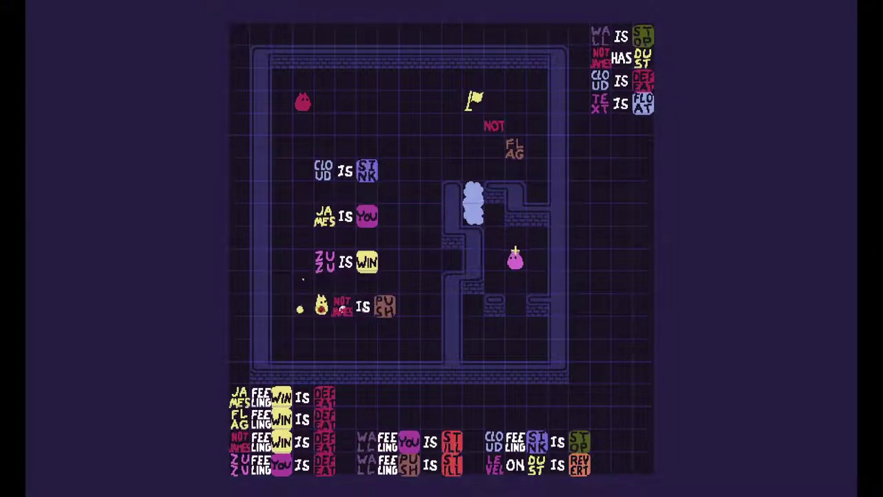
key("Right")
key("Down")
key("Right")
key("Up")
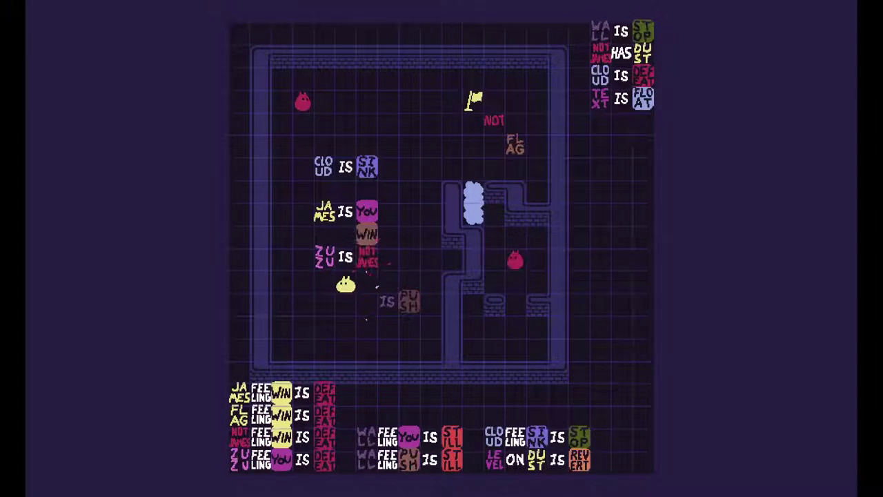
- Turn the red NOTJAMES into a flag and build a vertical FLAG IS PUSH rule near the top of the room
key("Left")
key("Right")
key("Left")
key("Up")
key("Right")
key("Down")
key("Down")
key("Right")
key("Up")
key("Right")
key("Right")
key("Right")
key("Right")
key("Right")
key("Down")
key("Right")
key("Right")
key("Up")
key("Left")
key("Left")
key("Left")
key("Left")
key("Left")
key("Down")
key("Down")
key("Down")
key("Right")
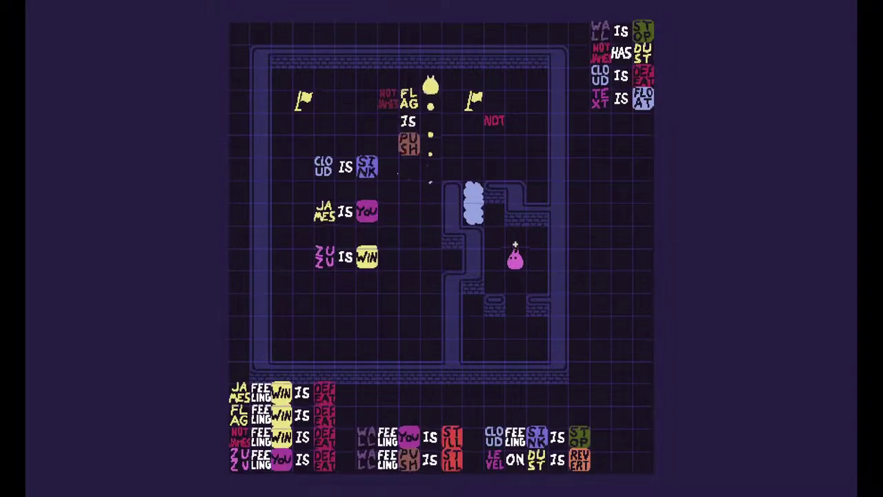
- Push both flags onto the two clouds and break CLOUD IS SINK by moving its words apart
key("Right")
key("Right")
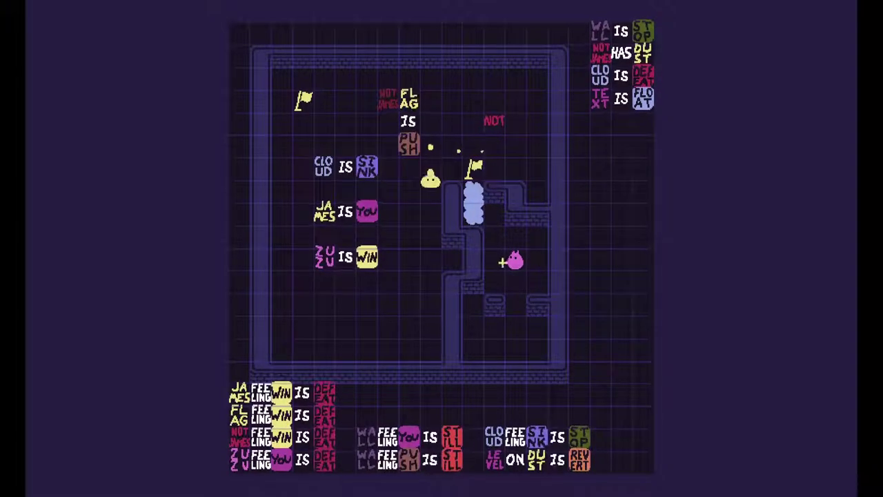
key("Left")
key("Up")
key("Up")
key("Up")
key("Up")
key("Right")
key("Up")
key("Right")
key("Down")
key("Down")
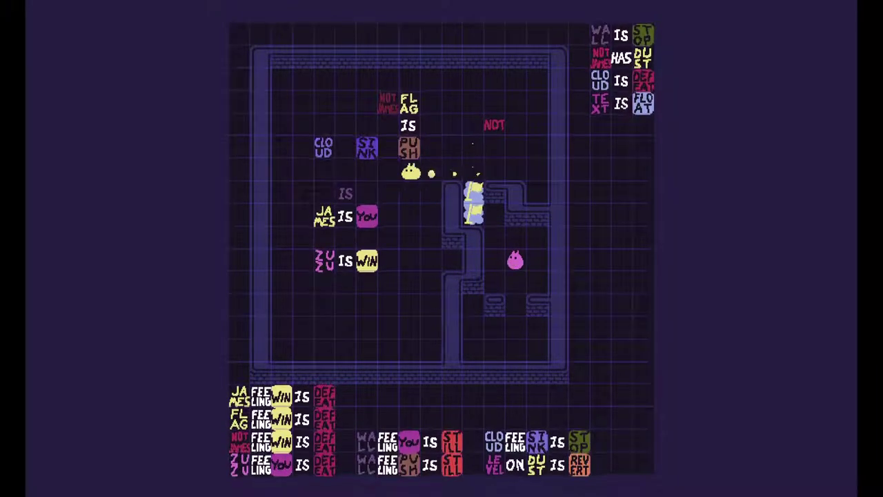
- Guide James past the clouds to Zuzu to complete the test, and save the level in the editor
key("Up")
key("Right")
key("Right")
key("Down")
key("Down")
key("Right")
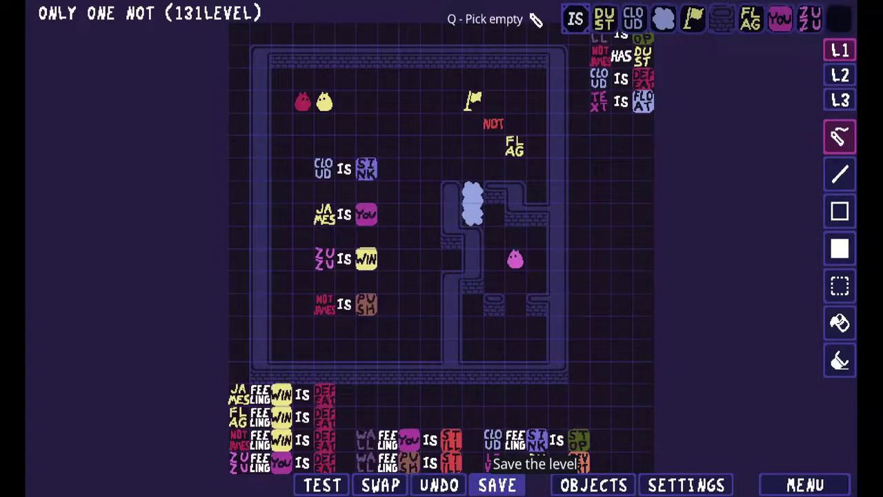
left_click(497, 485)
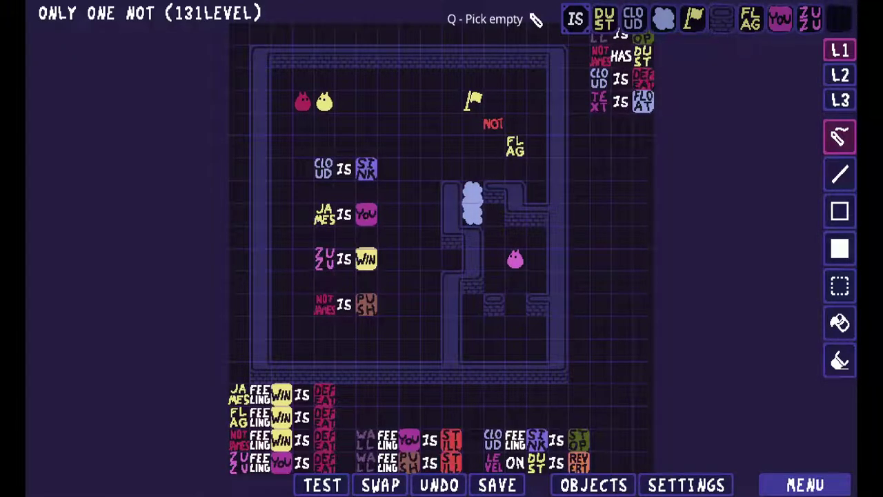
- Return to the level list, reopen the level Only One Not and save it again
left_click(806, 486)
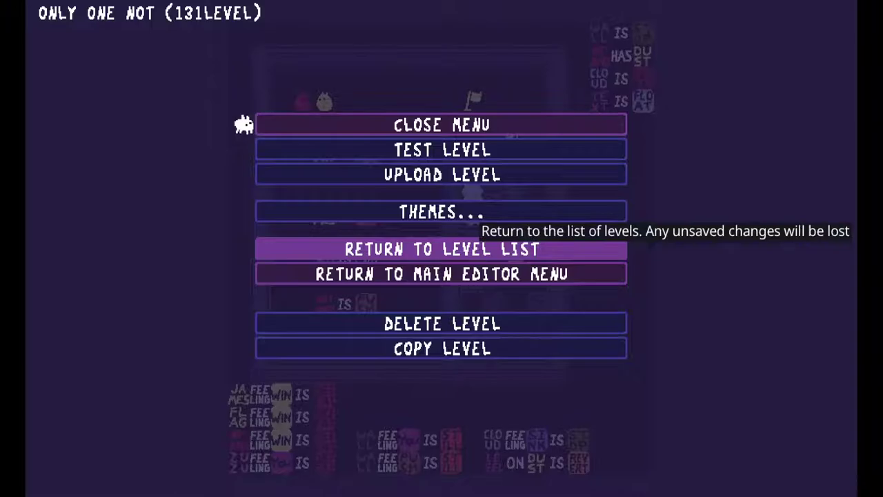
left_click(476, 248)
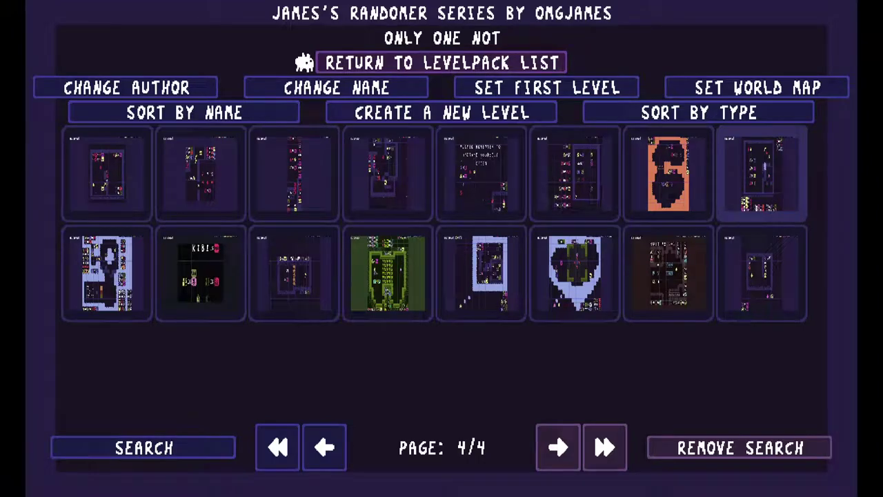
left_click(762, 173)
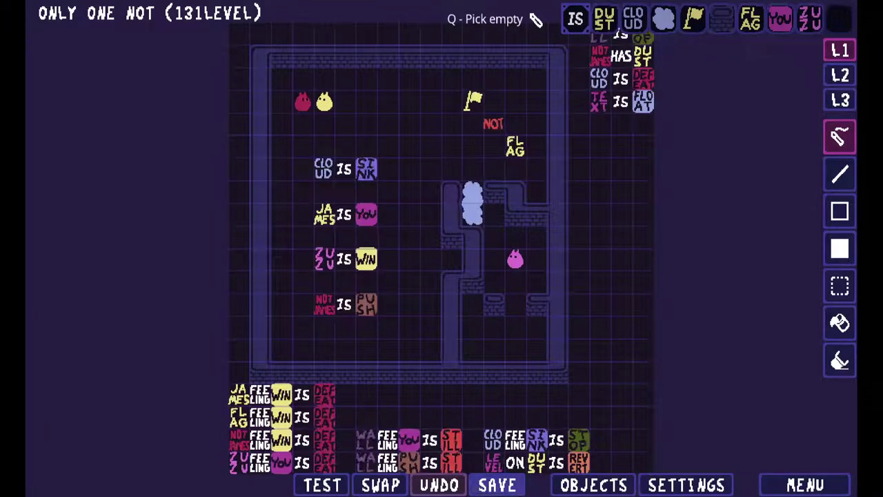
left_click(497, 484)
- Make a copy of the Only One Not level and return to the level list
left_click(805, 484)
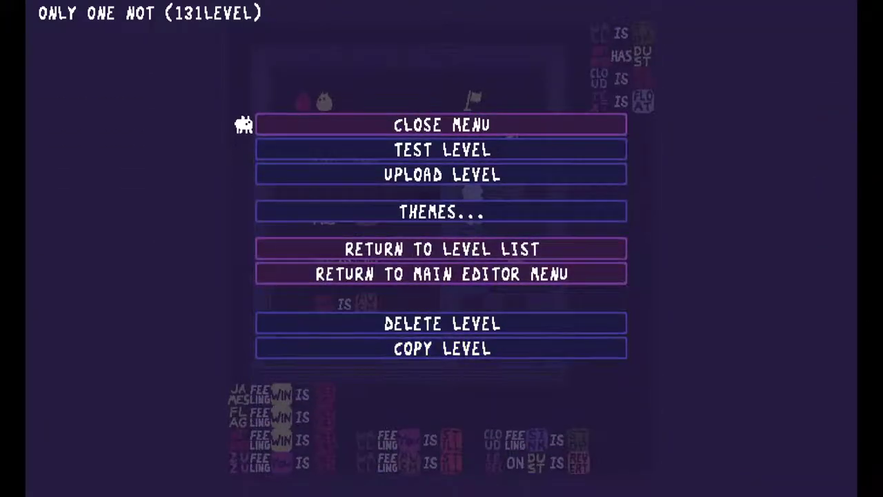
left_click(441, 348)
left_click(442, 249)
left_click(442, 224)
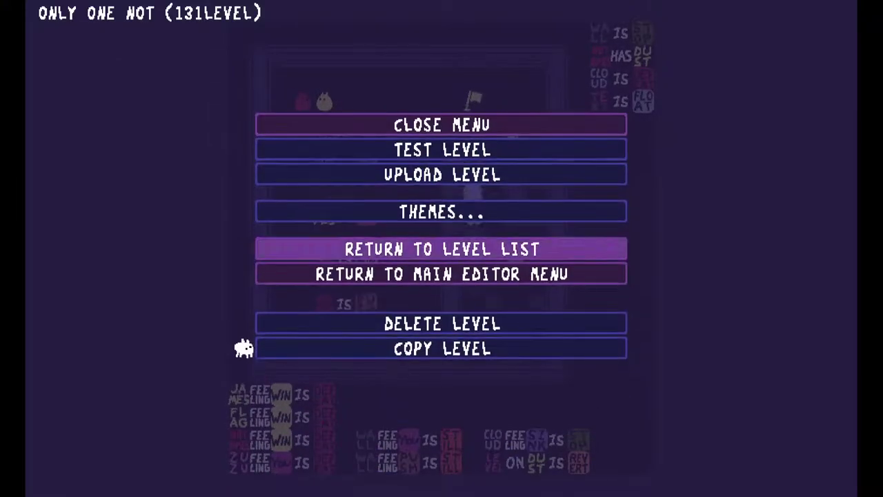
left_click(441, 248)
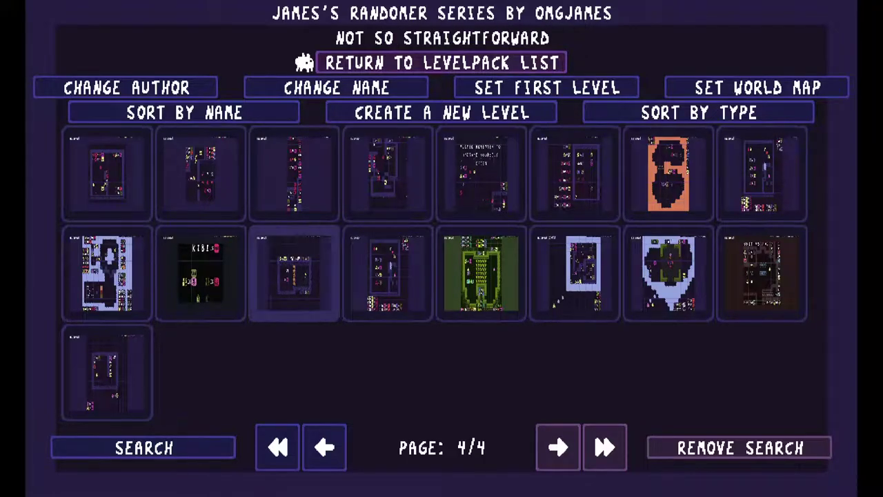
- Open the copied level Only One Not 2 and rename it "notjames is vital"
key("Return")
key("Escape")
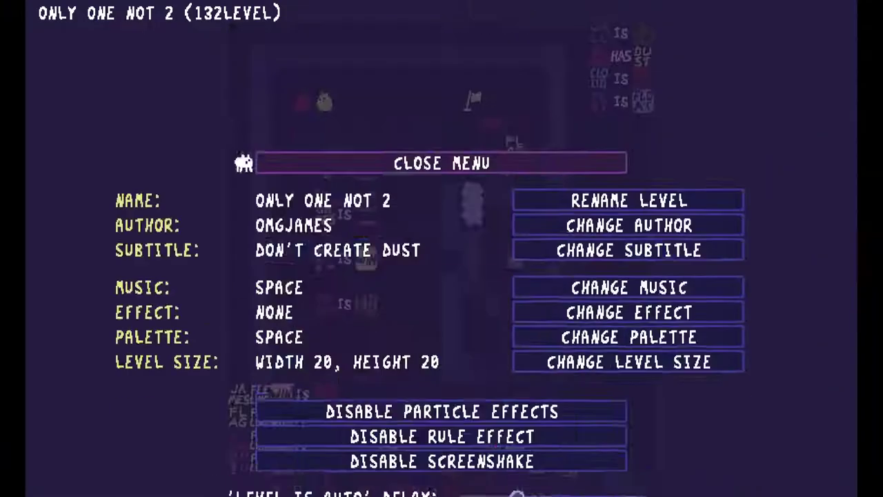
key("Up")
key("Up")
key("Up")
key("Up")
key("Up")
key("Return")
key("BackSpace")
key("BackSpace")
key("BackSpace")
key("BackSpace")
key("BackSpace")
key("BackSpace")
key("BackSpace")
key("BackSpace")
key("BackSpace")
key("BackSpace")
key("BackSpace")
key("BackSpace")
key("BackSpace")
key("BackSpace")
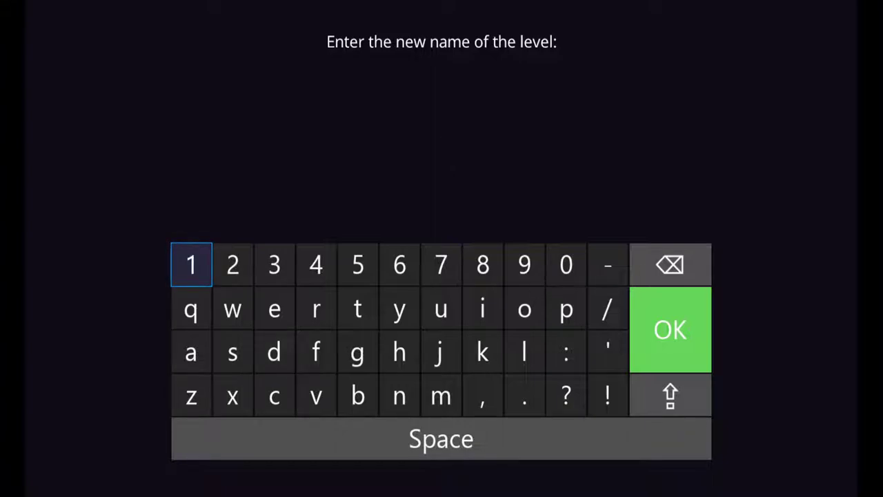
type("don")
key("BackSpace")
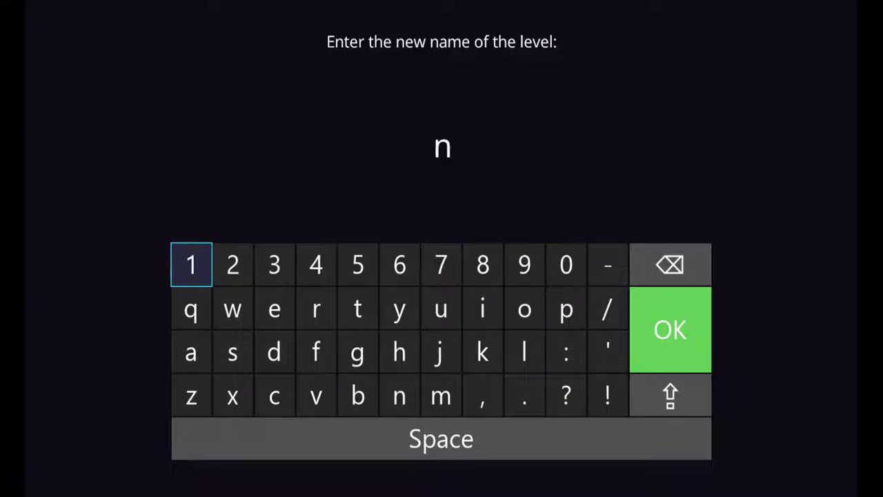
type("a")
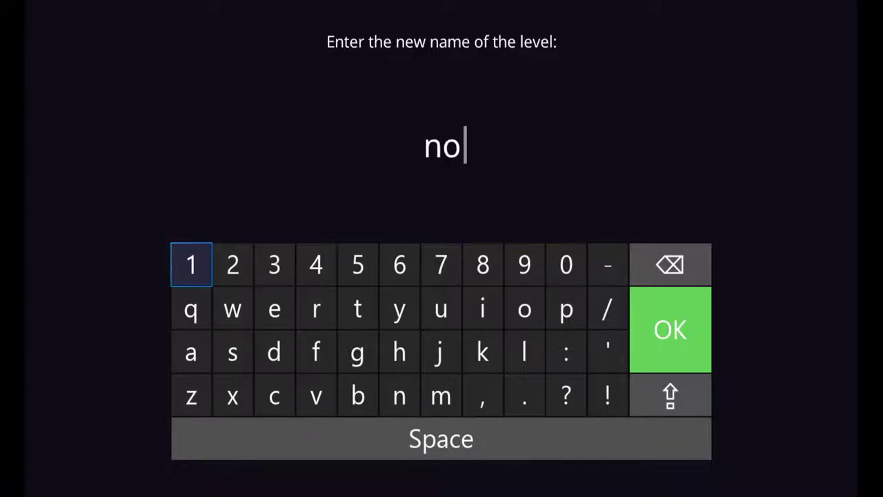
type("tjames is vit")
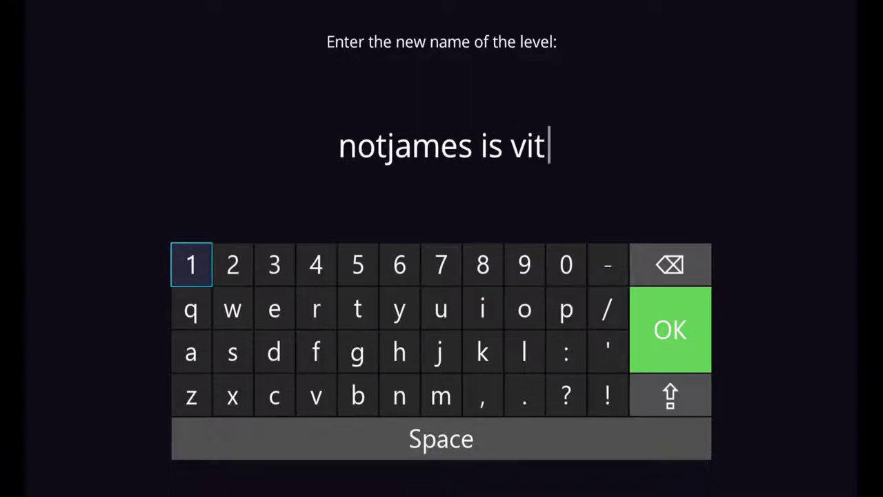
type("al")
key("Return")
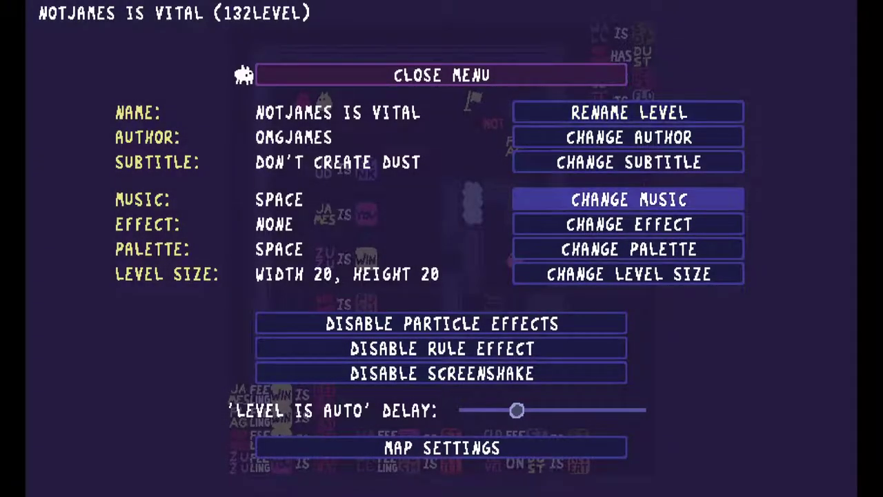
- Set the level's subtitle to "don't lose notjames"
key("Up")
key("Return")
key("BackSpace")
key("BackSpace")
key("BackSpace")
key("BackSpace")
key("BackSpace")
key("BackSpace")
key("BackSpace")
key("BackSpace")
key("BackSpace")
key("BackSpace")
key("BackSpace")
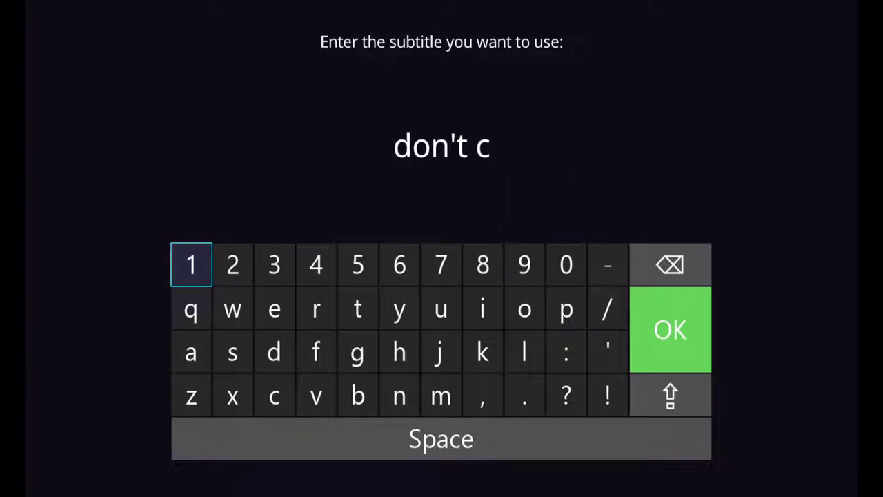
type("lose notjames")
key("Return")
key("Return")
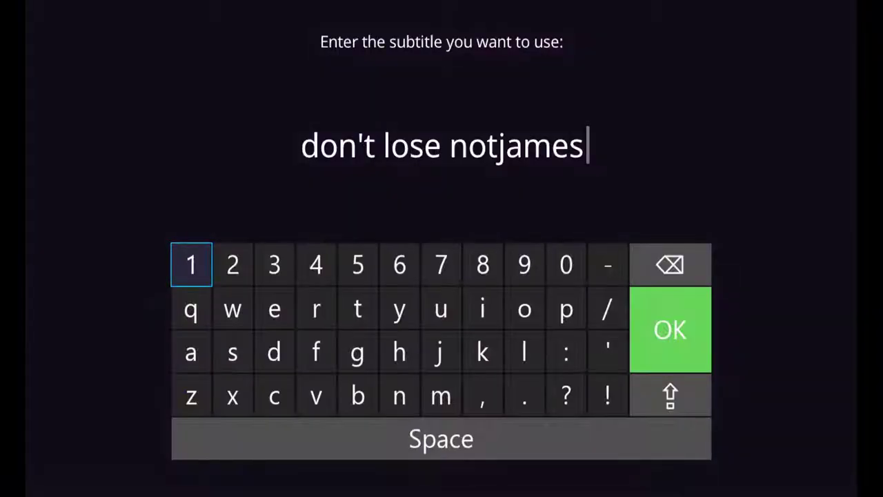
type("or d")
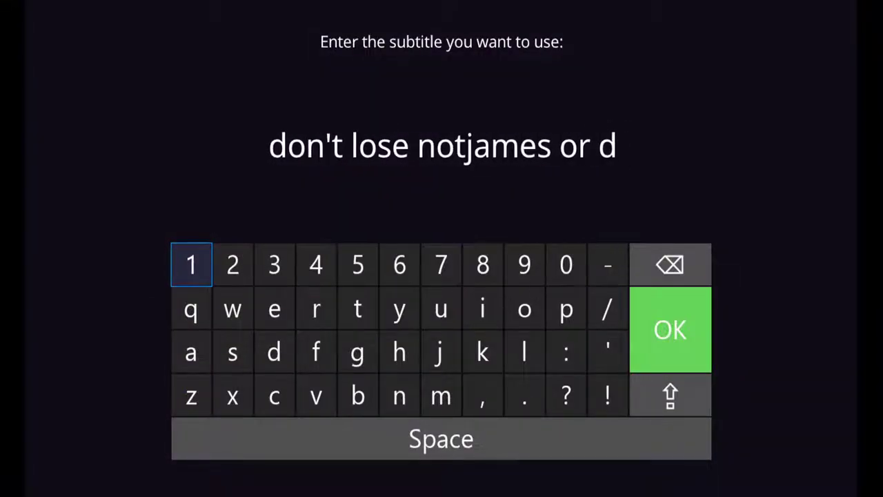
key("BackSpace")
type("cuu")
key("BackSpace")
key("BackSpace")
type("re")
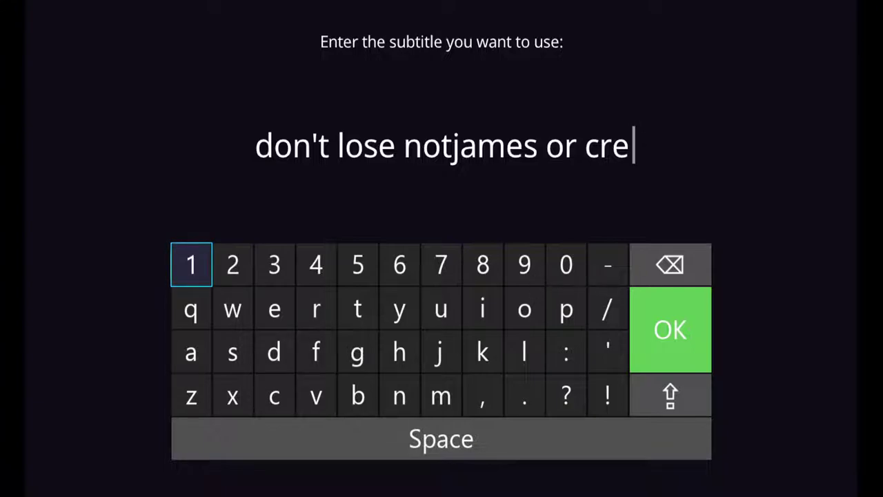
key("Up")
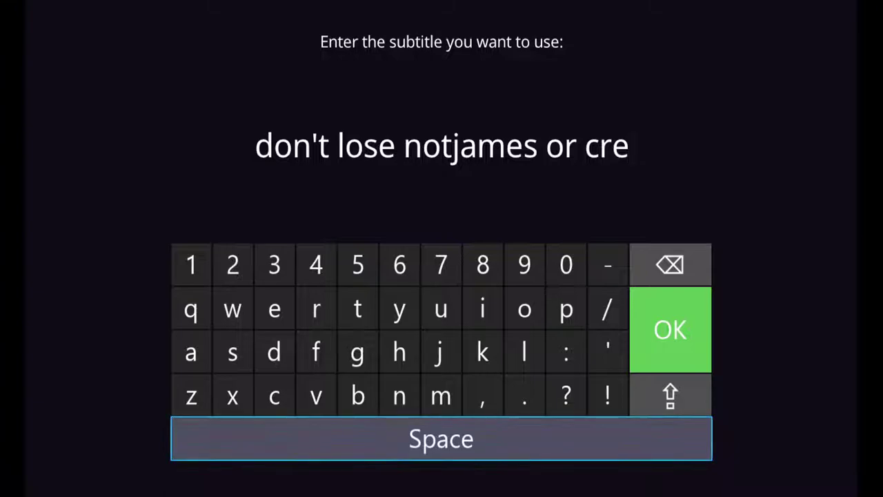
key("Down")
key("Left")
key("Left")
key("BackSpace")
key("BackSpace")
key("BackSpace")
key("BackSpace")
key("BackSpace")
key("BackSpace")
key("BackSpace")
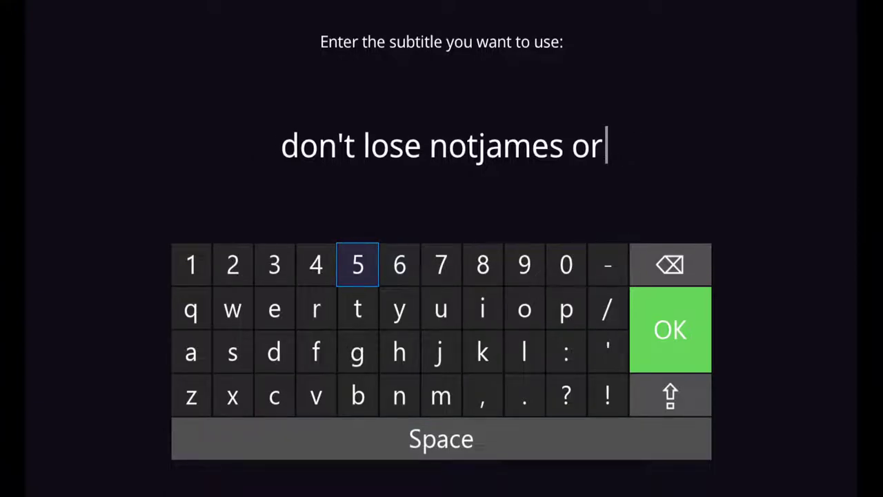
key("Return")
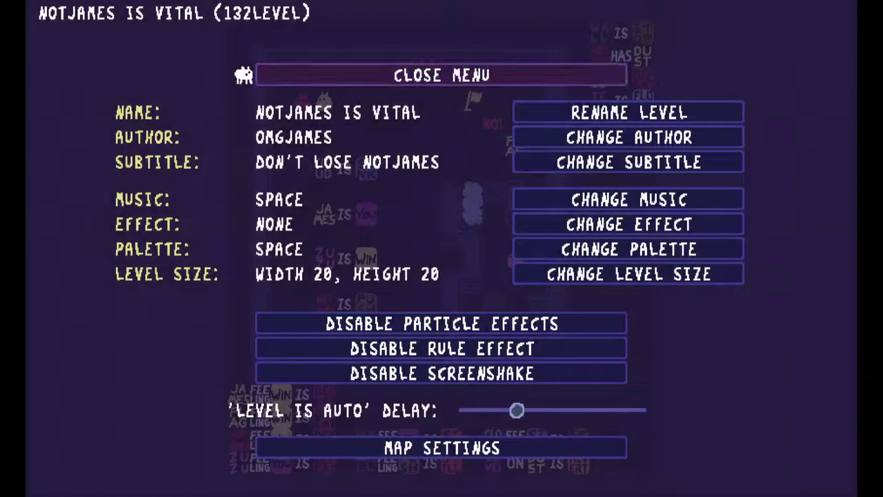
- Close the level settings and move the rule CLOUD FEELING SINK IS STOP up by one row
left_click(535, 75)
left_click(840, 285)
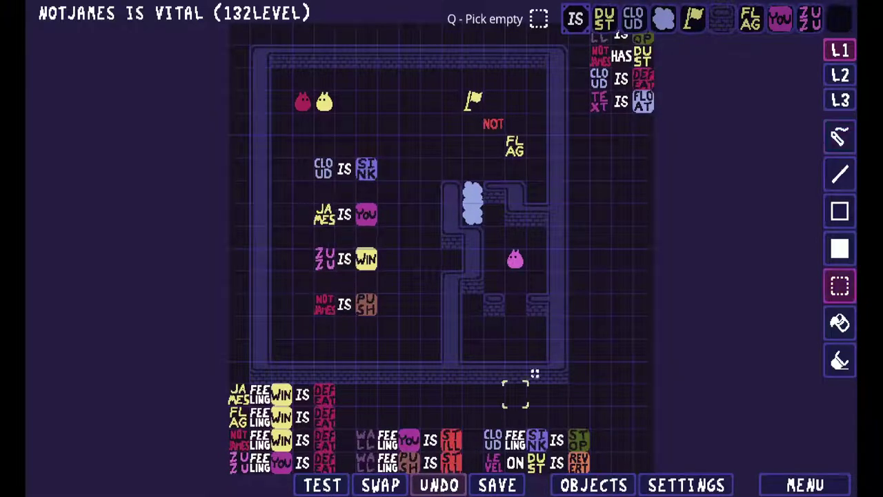
left_click_drag(493, 440, 578, 417)
left_click(578, 417)
left_click(579, 417)
- Place the rule LEVEL WITHOUT NOTJAMES IS REVERT directly above LEVEL ON DUST IS REVERT and save the level
type("flevel without")
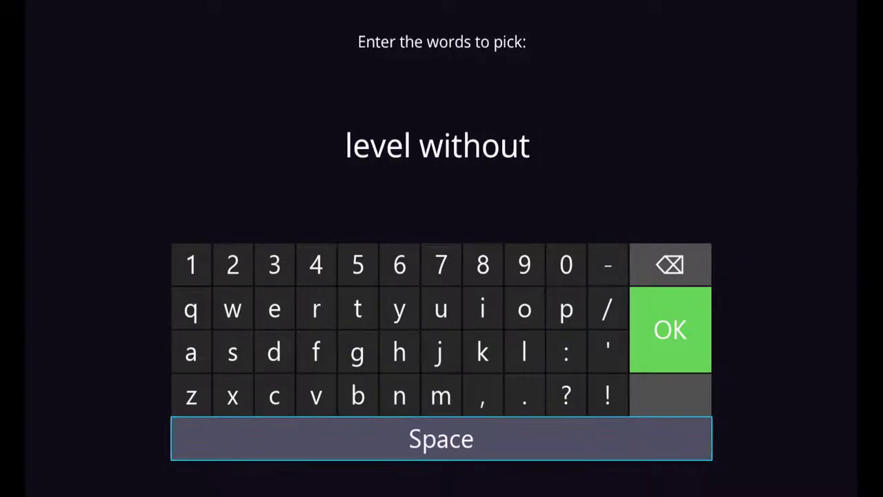
type(" notjames")
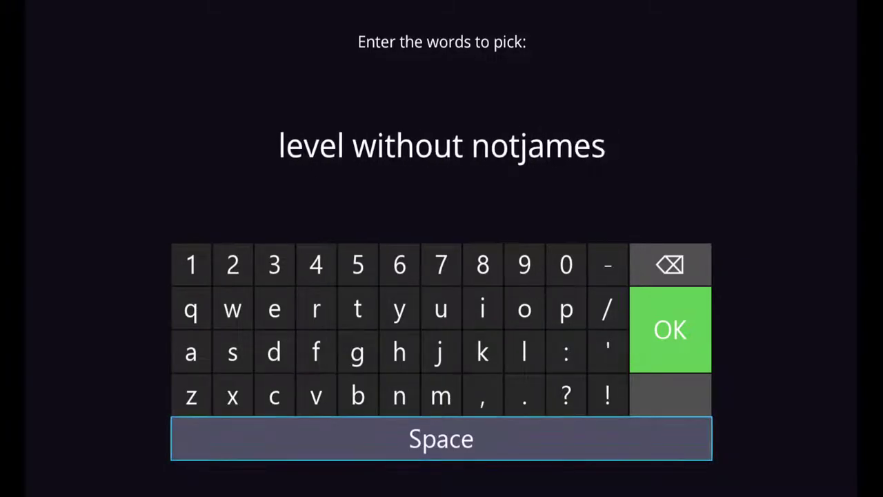
type(" is ")
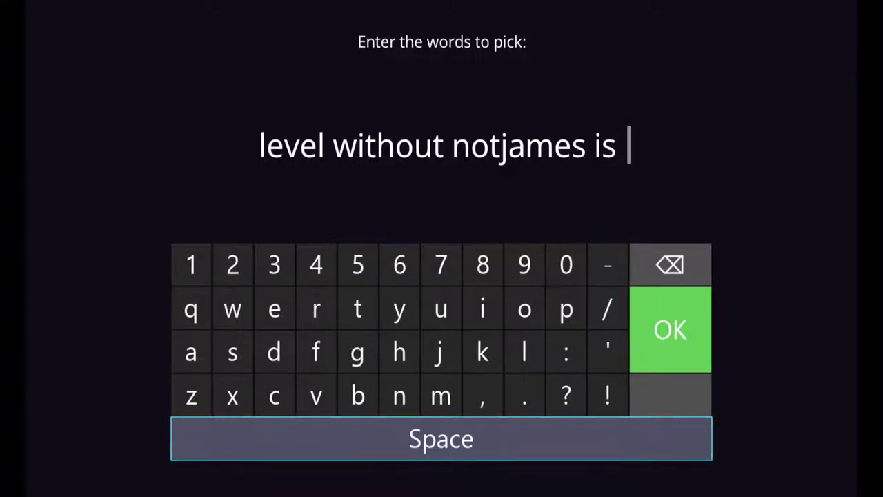
type("revert")
key("Return")
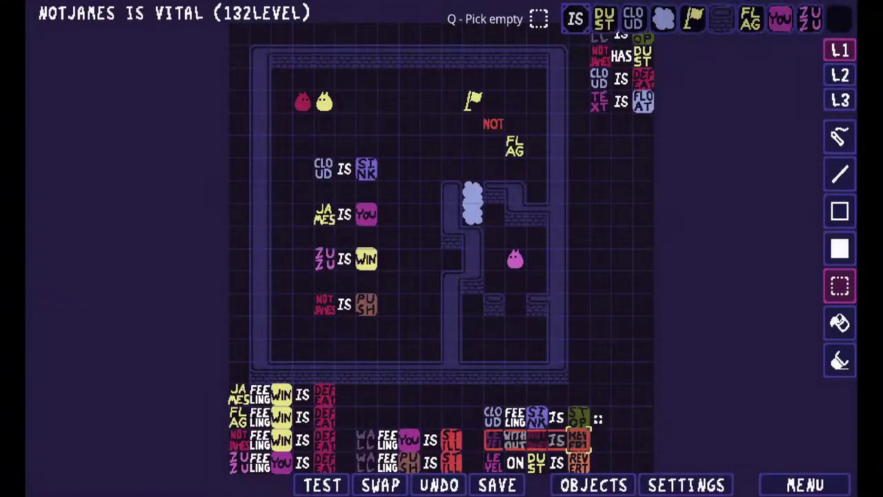
left_click(579, 439)
left_click(497, 485)
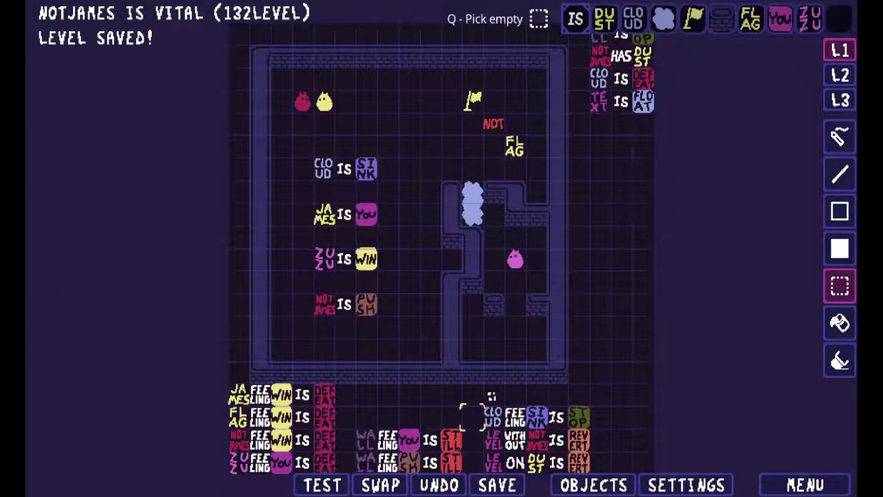
- Return to the level list and open the map level James's Randomer Galaxy
key("Escape")
left_click(335, 249)
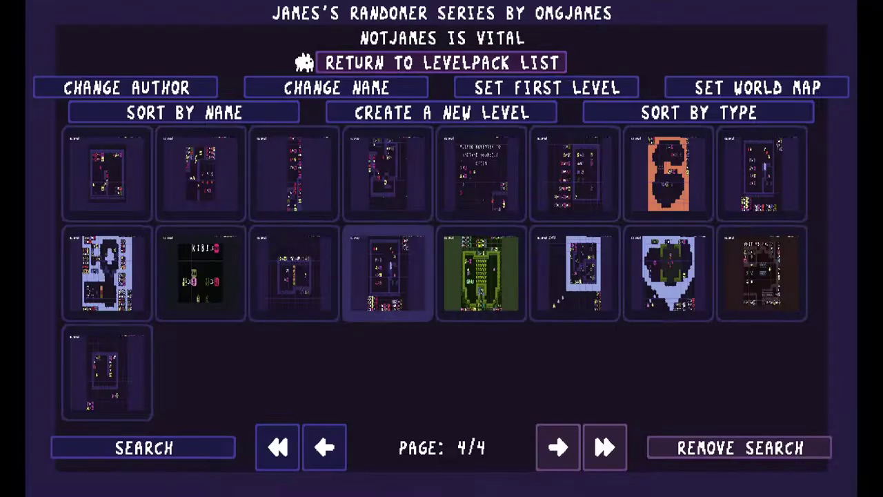
left_click(324, 448)
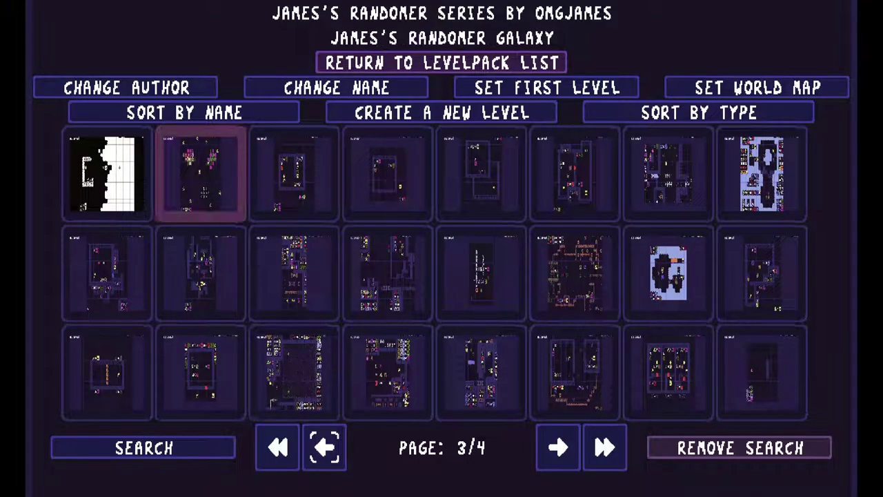
left_click(200, 174)
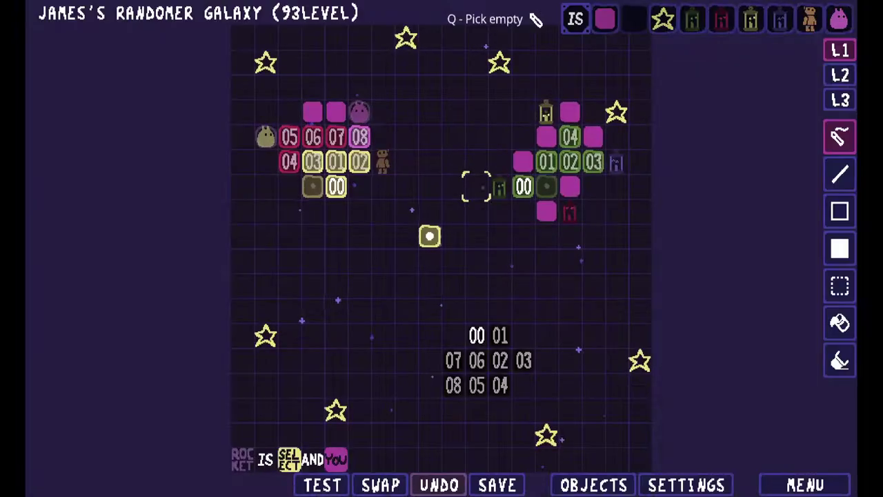
- Place a level icon on the pink square beside Zuzu, coloured pink with the number symbol 09
left_click(593, 484)
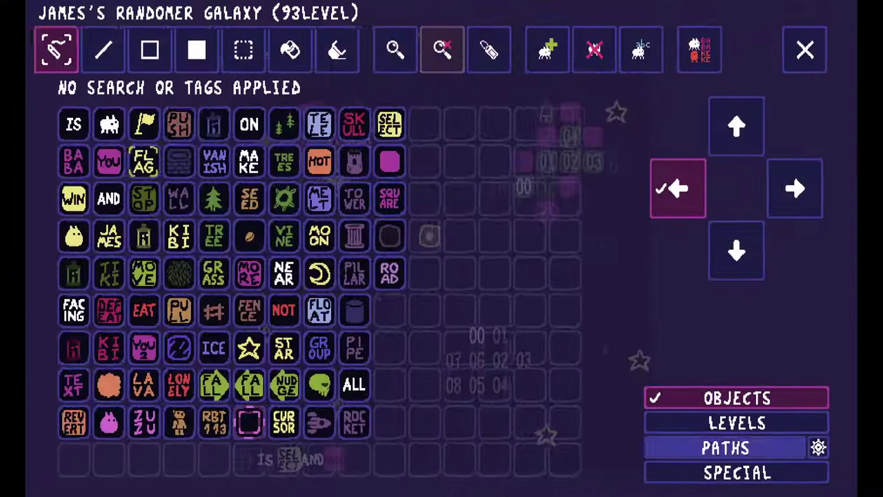
left_click(741, 423)
left_click(809, 50)
left_click(337, 113)
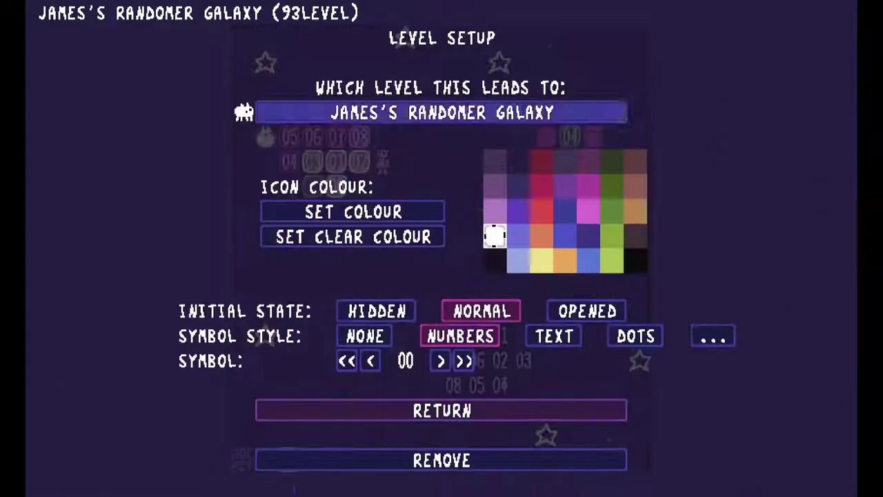
left_click(589, 211)
left_click(463, 361)
left_click(370, 361)
- Link the level 09 icon to the original Only One Not level
left_click(442, 112)
left_click(558, 447)
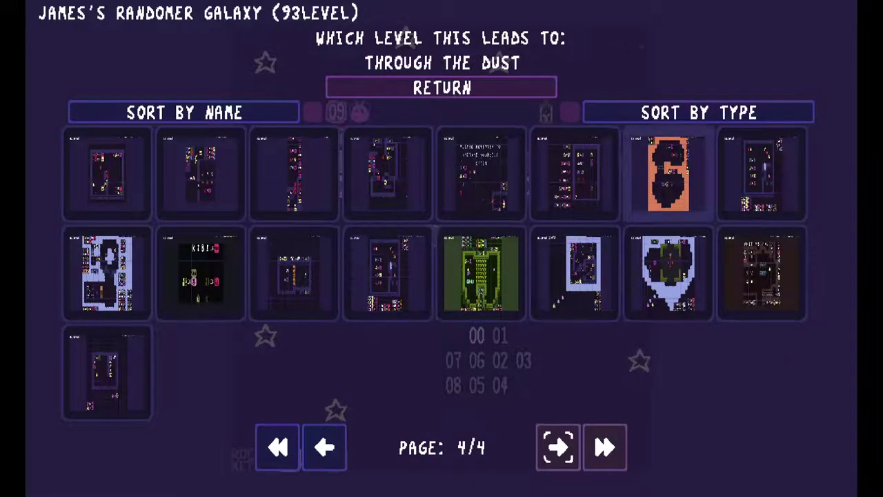
left_click(762, 174)
key("Down")
key("Return")
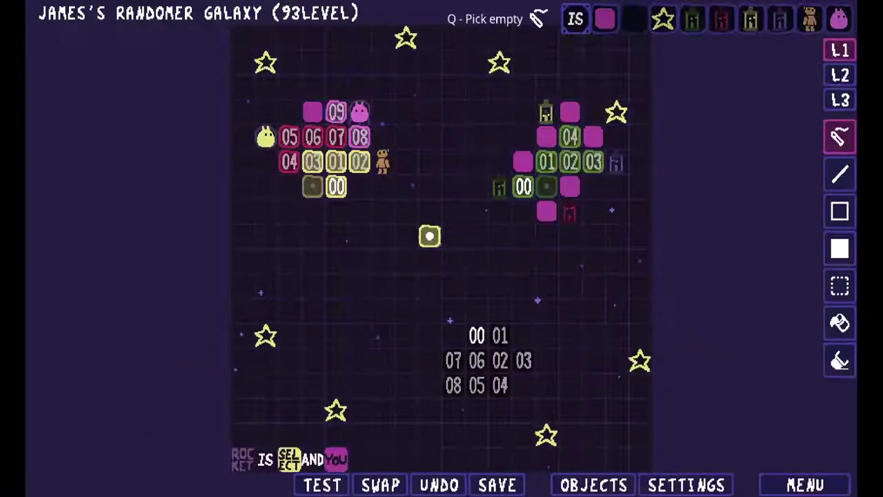
- Remove the pink square beside level 09 and switch back to placing level icons
left_click(594, 485)
left_click(809, 49)
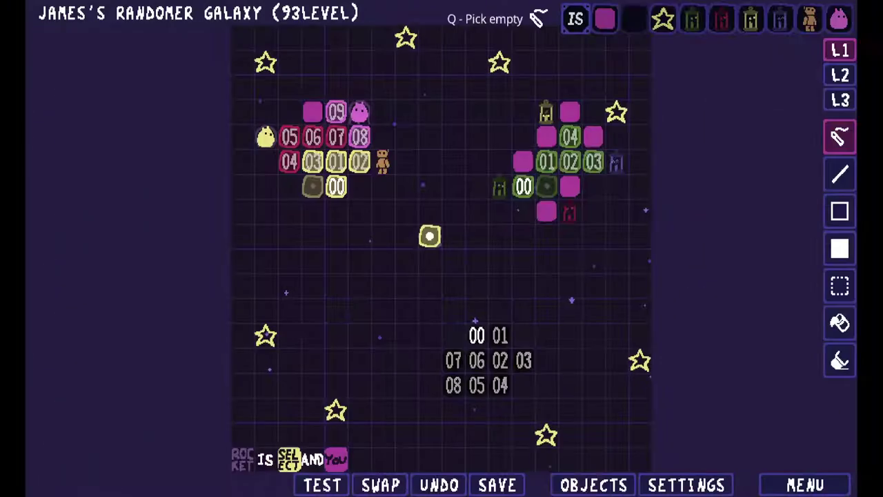
left_click(593, 485)
left_click(741, 398)
key("Tab")
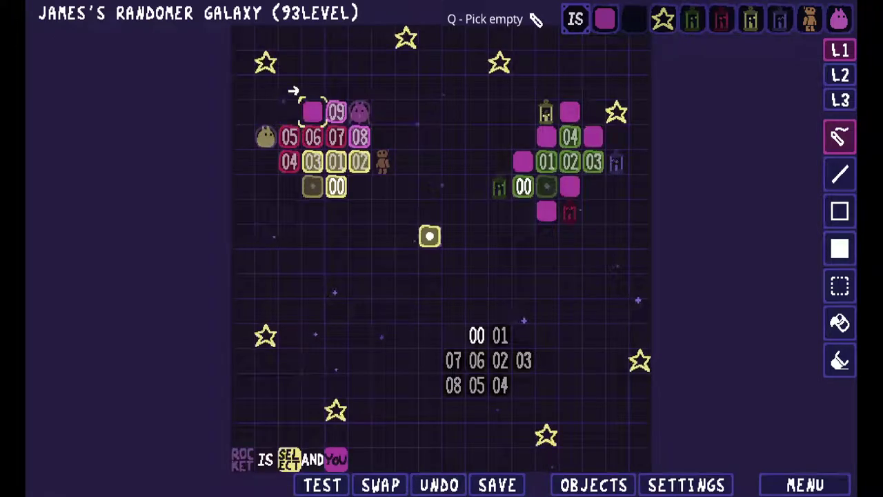
key("Tab")
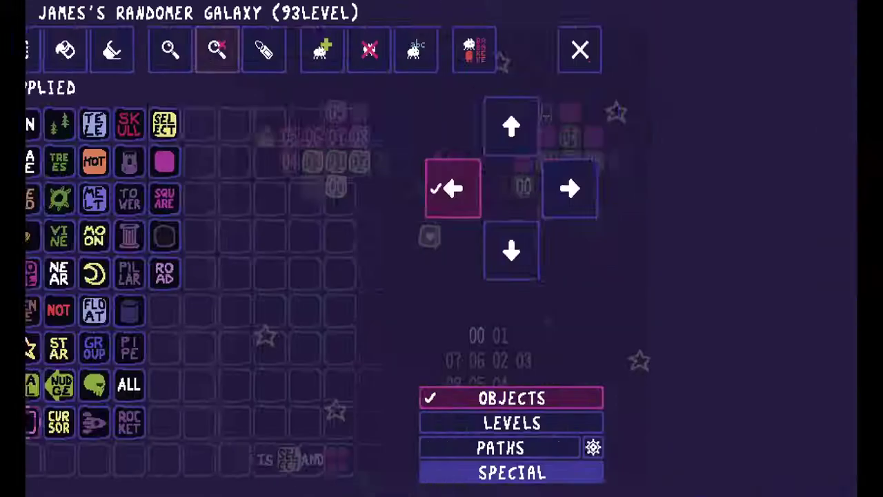
key("Down")
key("Tab")
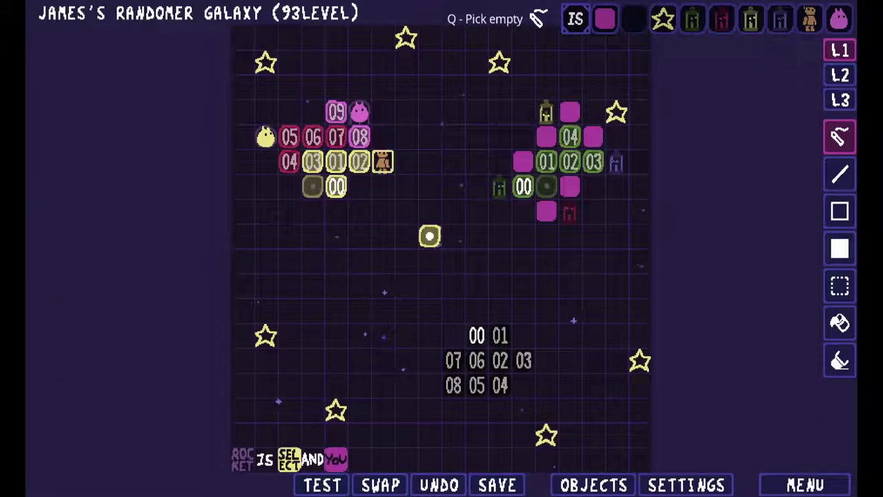
- Place a level icon directly above level 09 with a yellow colour and the dots symbol style
left_click(312, 112)
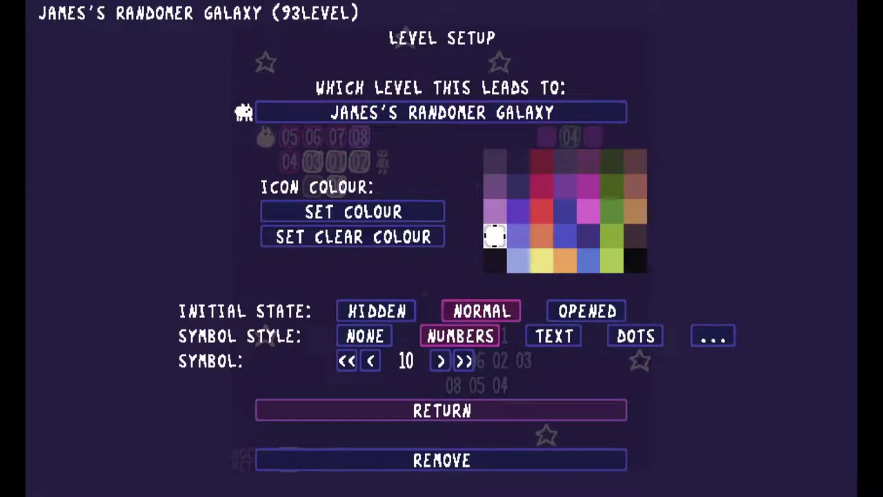
left_click(541, 261)
left_click(636, 336)
left_click(442, 411)
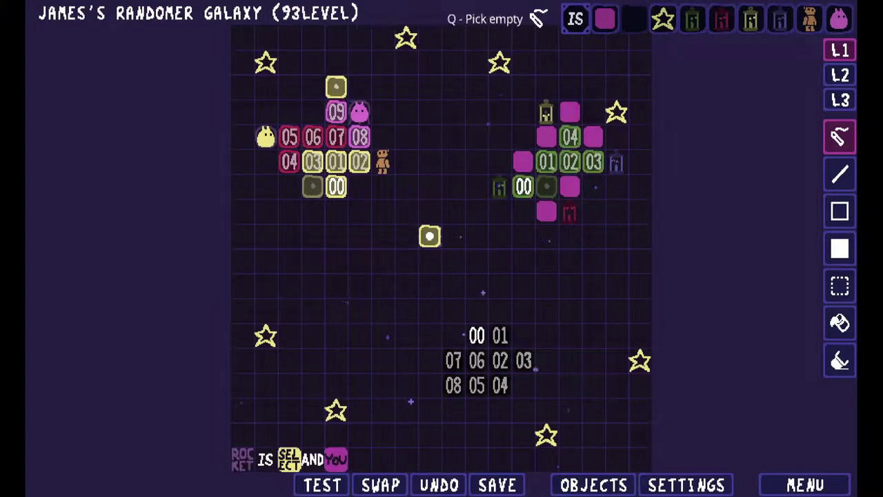
- Recolour the level icon above level 09 pink and set its symbol to two dots
left_click(429, 236)
left_click(589, 211)
left_click(435, 411)
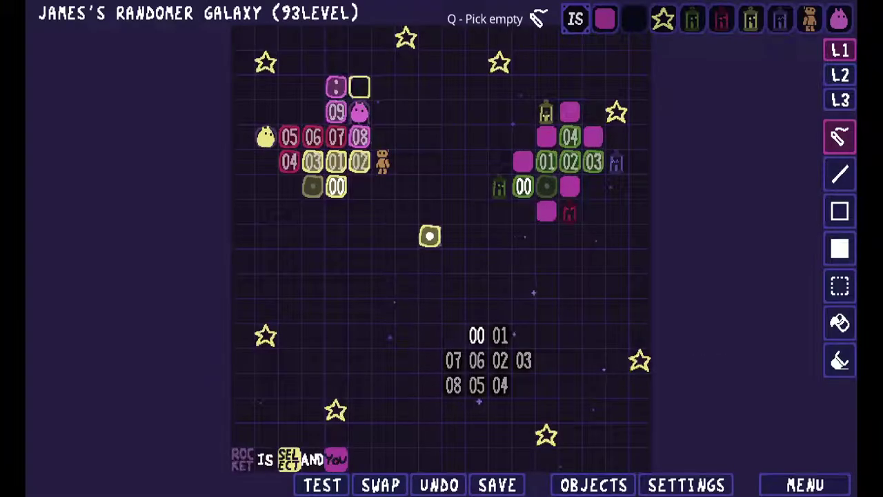
- Set the two-dot level icon's initial state to hidden and link it to the level NotJames Is Vital
left_click(336, 87)
left_click(377, 311)
left_click(442, 112)
left_click(558, 447)
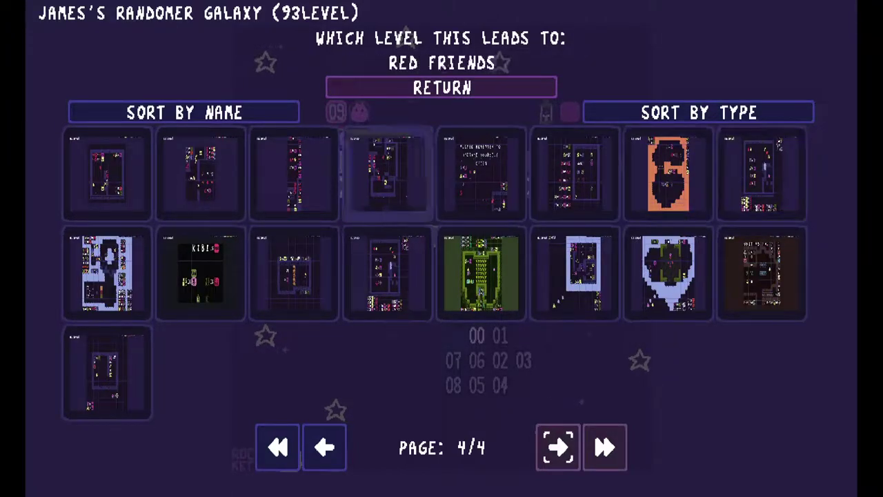
left_click(388, 273)
left_click(442, 410)
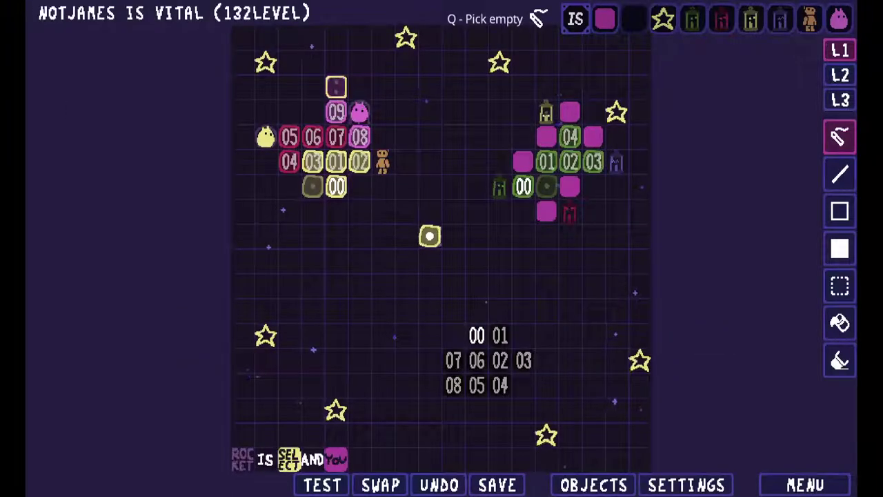
- Save the James's Randomer Galaxy map and return to the level list
left_click(497, 484)
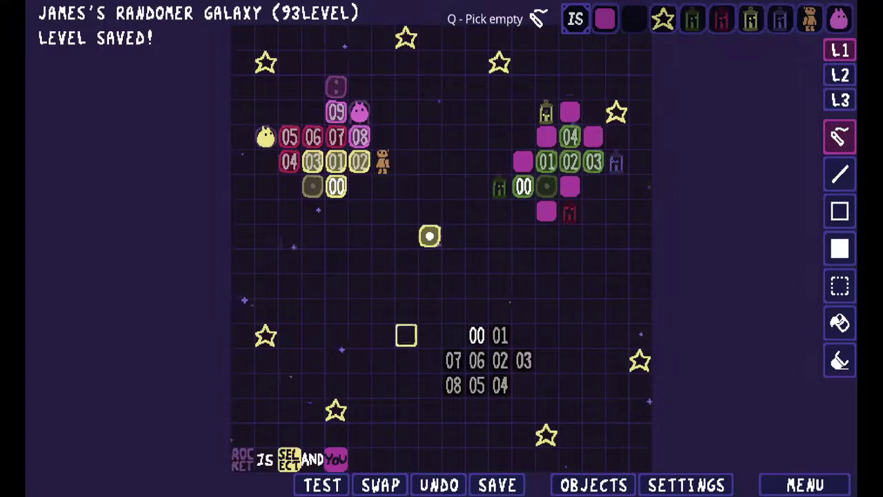
key("Escape")
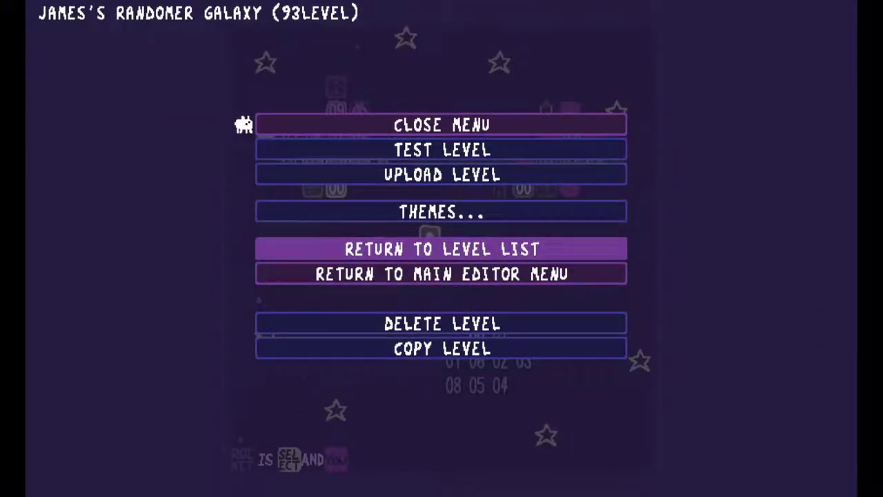
left_click(441, 249)
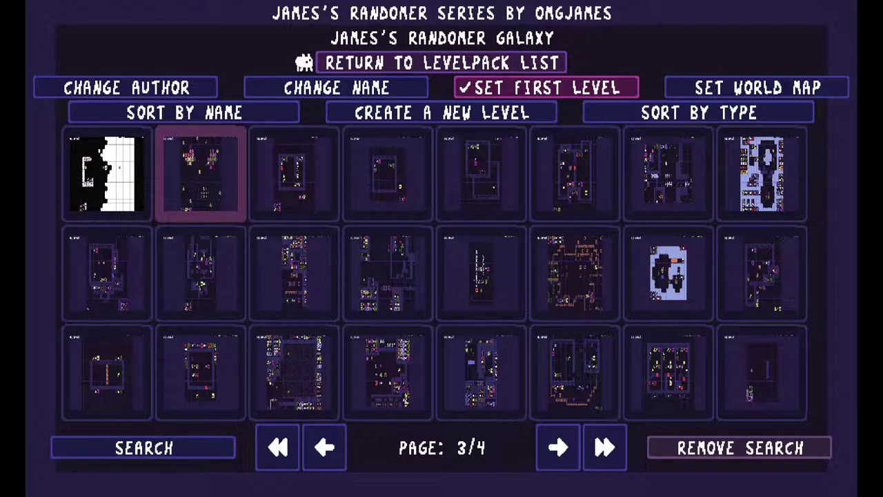
- Create a new level named Power Banking in the James's Randomer Series pack
key("Right")
key("Right")
key("Right")
key("Up")
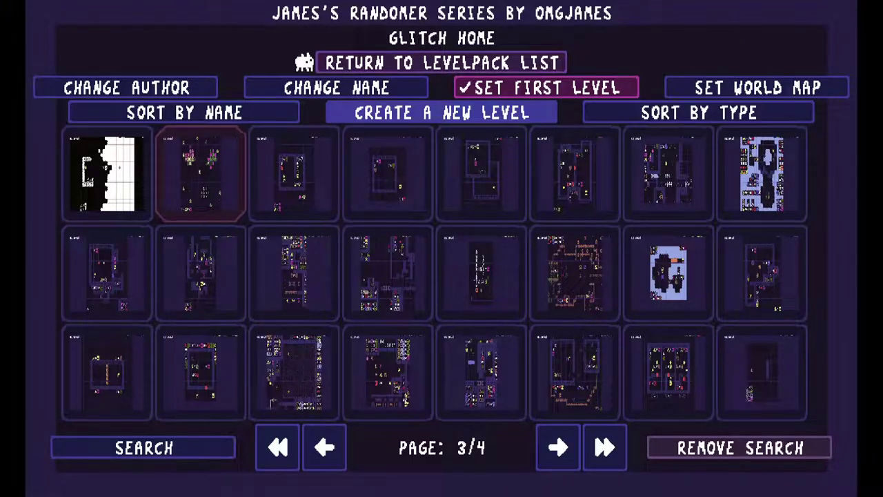
key("Down")
key("Down")
key("Right")
key("Right")
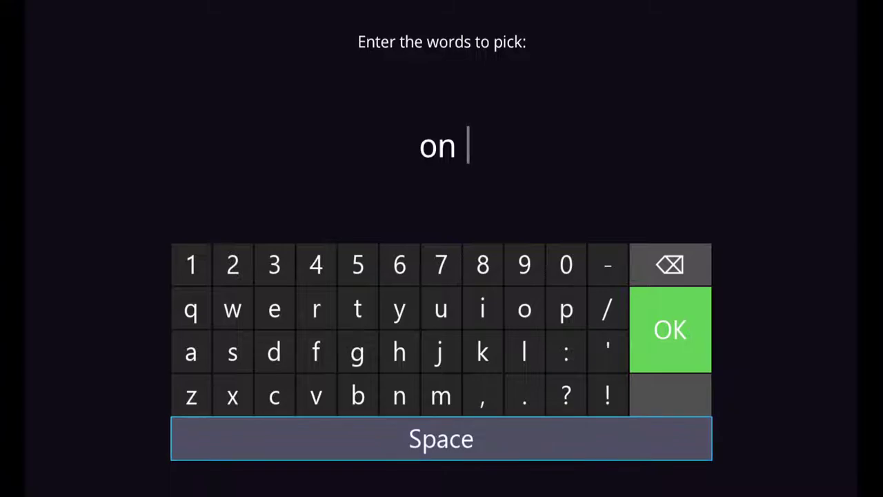
key("Down")
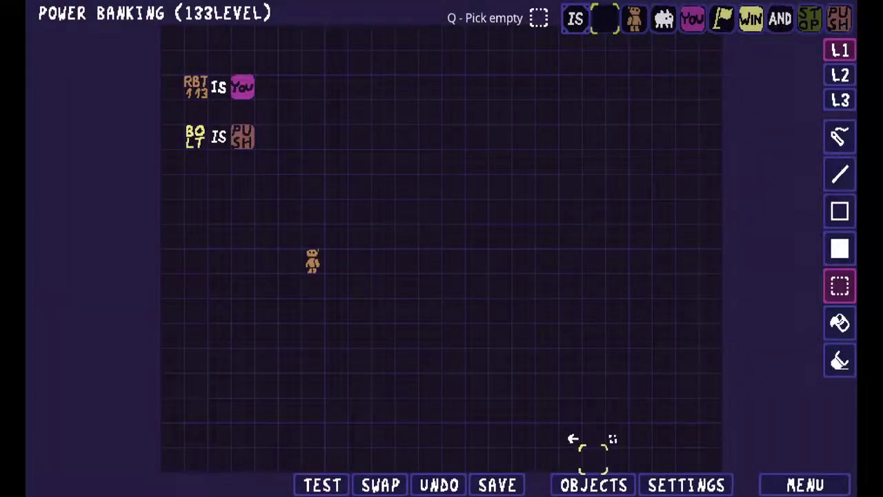
- Browse the pages of objects that can be added to Power Banking for suitable puzzle elements
left_click(592, 483)
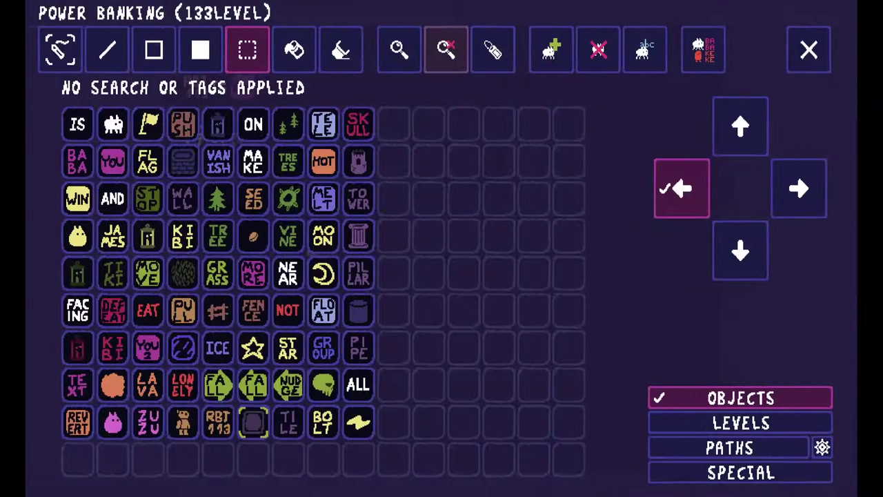
left_click(551, 50)
left_click(558, 447)
left_click(558, 447)
left_click(325, 447)
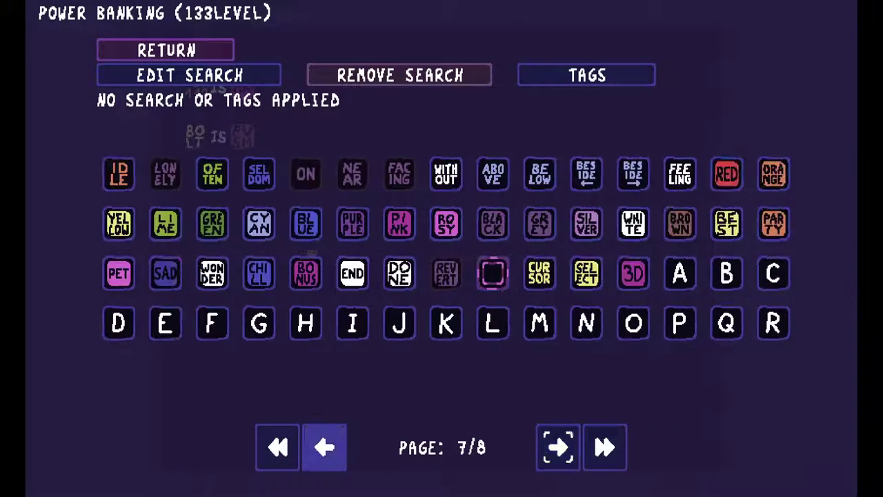
key("Left")
key("Left")
key("Right")
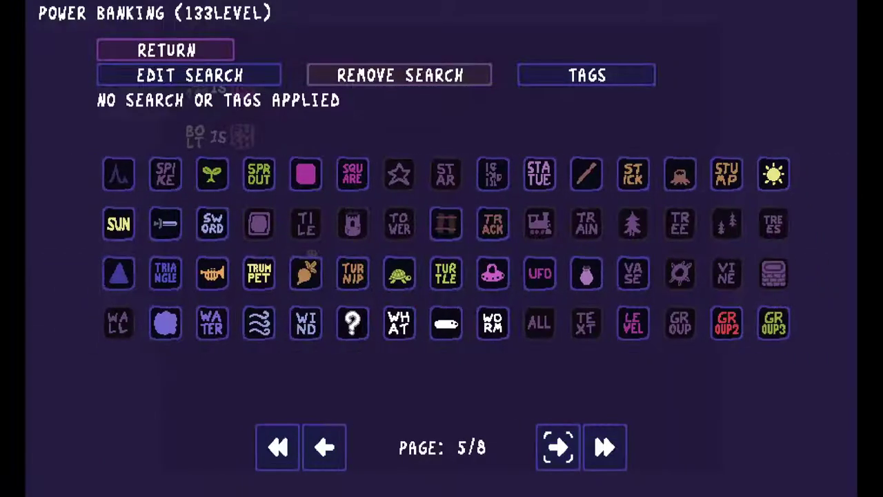
key("Left")
key("Left")
key("Right")
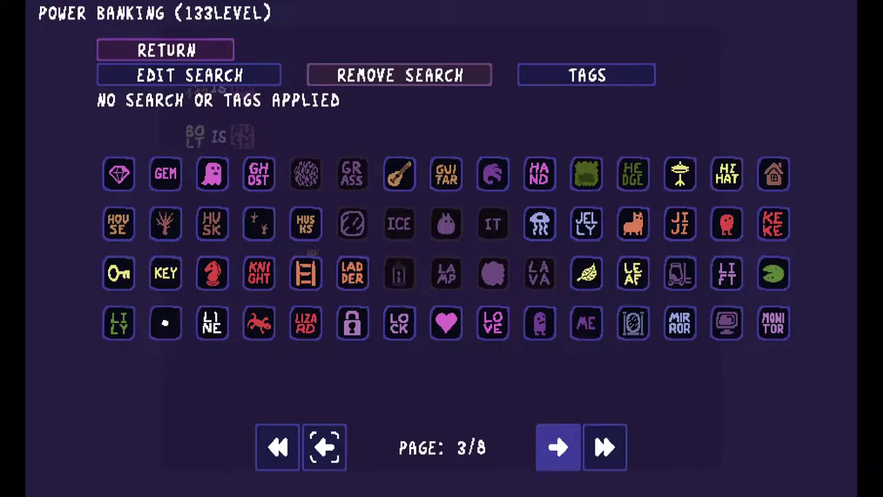
key("Right")
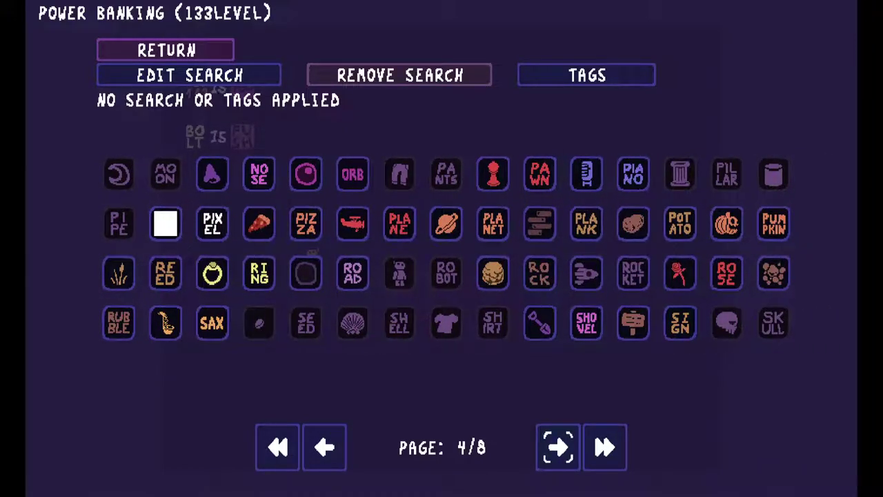
key("Left")
left_click(324, 447)
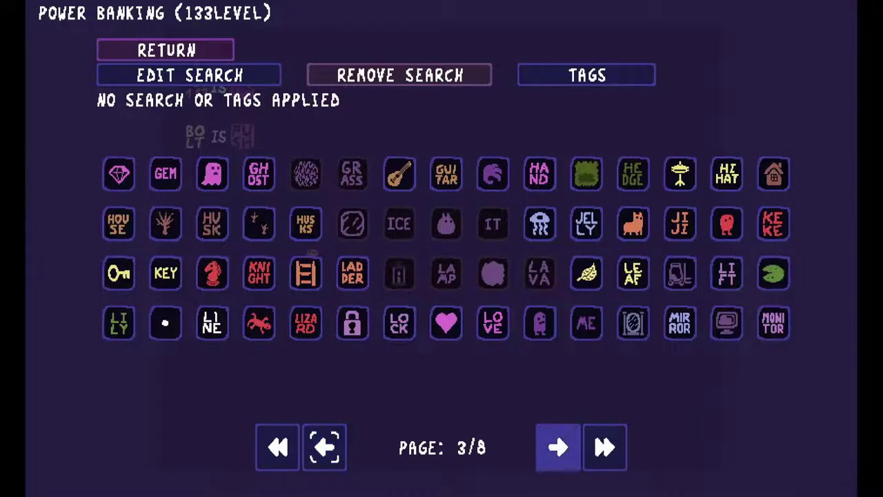
left_click(558, 447)
left_click(558, 447)
key("Return")
key("Return")
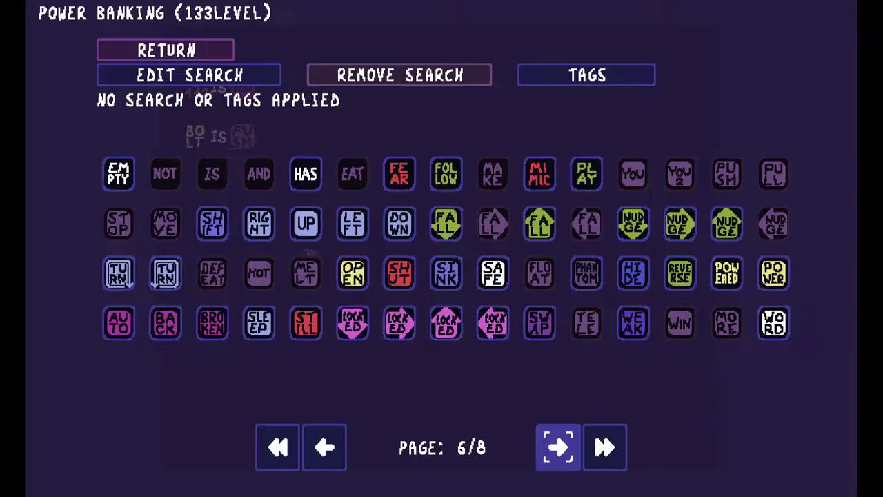
key("Left")
key("Return")
key("Return")
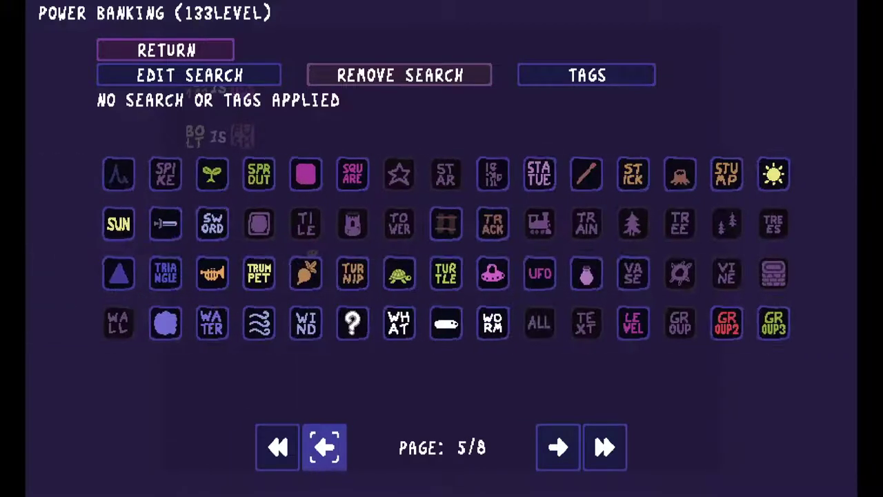
key("Up")
key("Up")
key("Up")
key("Up")
key("Up")
key("Up")
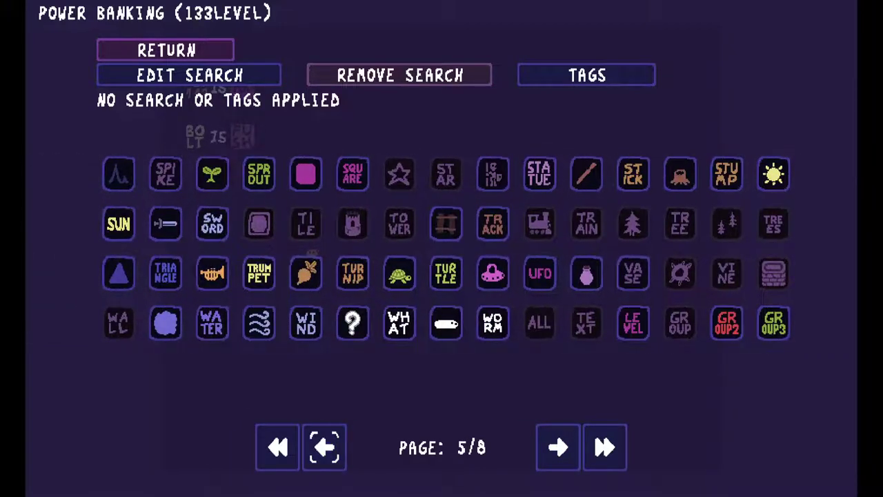
key("Down")
key("Down")
key("Return")
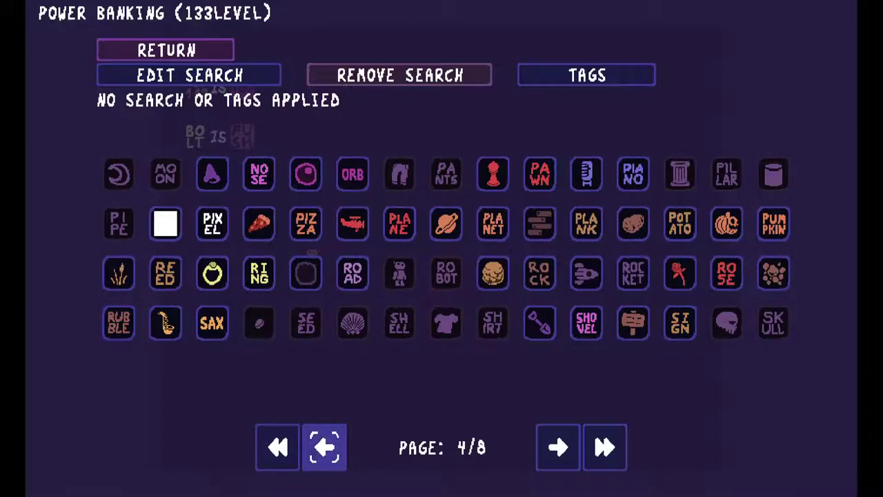
key("Return")
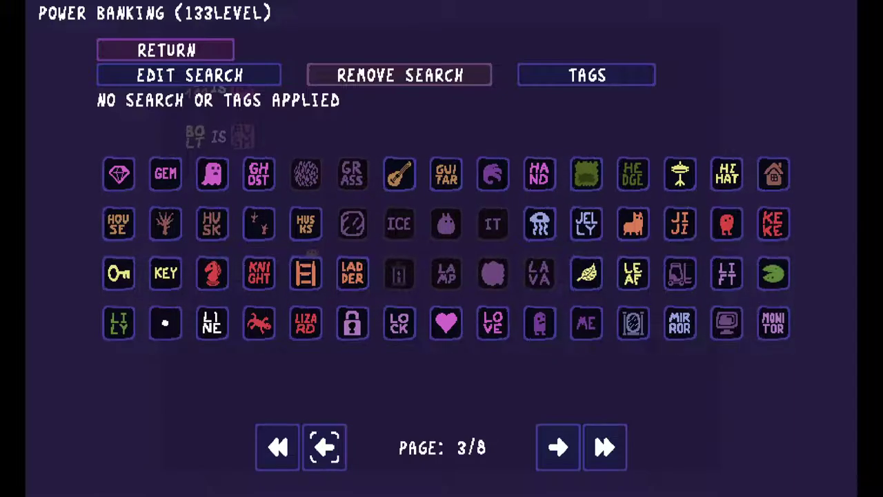
- Add the line object and its LINE text to the level's object palette
key("Up")
key("Up")
key("Right")
key("Right")
key("Right")
key("Down")
key("Left")
key("Left")
key("Left")
key("Left")
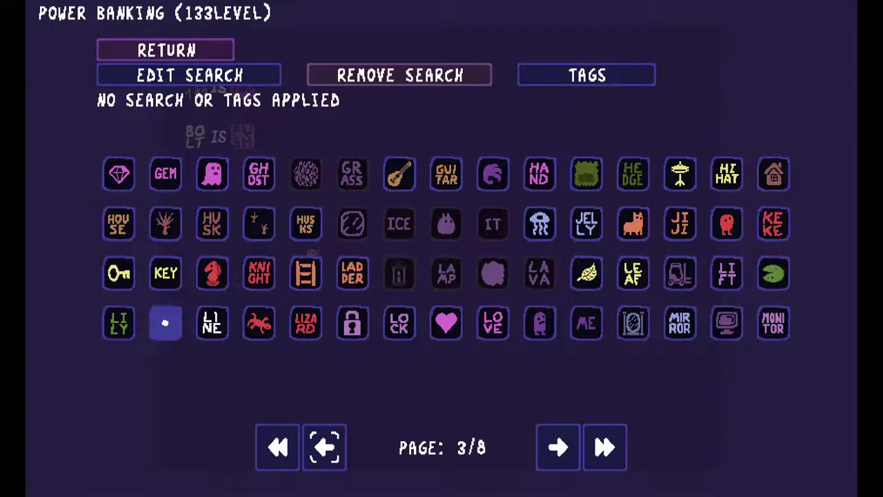
key("space")
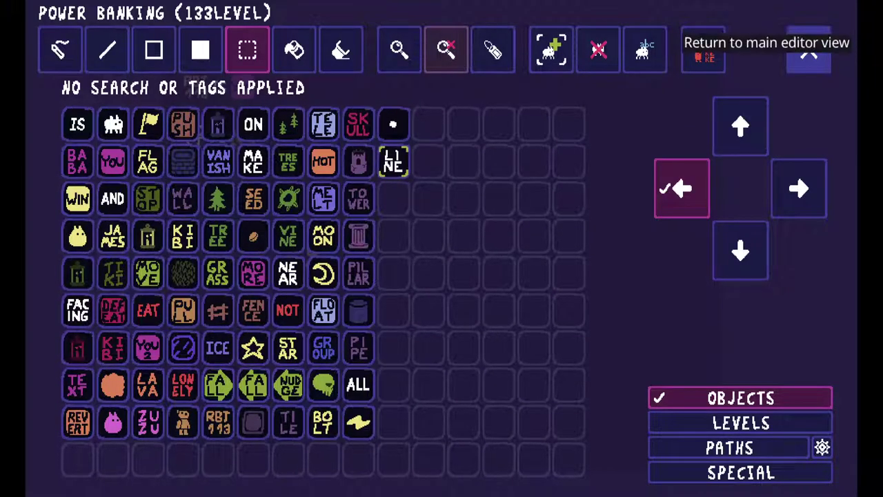
- Remove the line object and its LINE text from the object palette
key("Left")
key("Left")
key("Left")
key("Right")
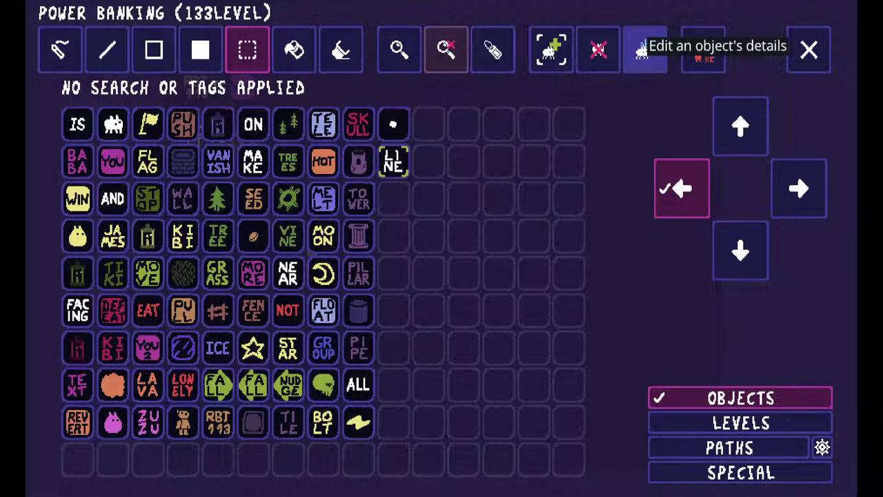
left_click(646, 49)
left_click(598, 49)
left_click(394, 125)
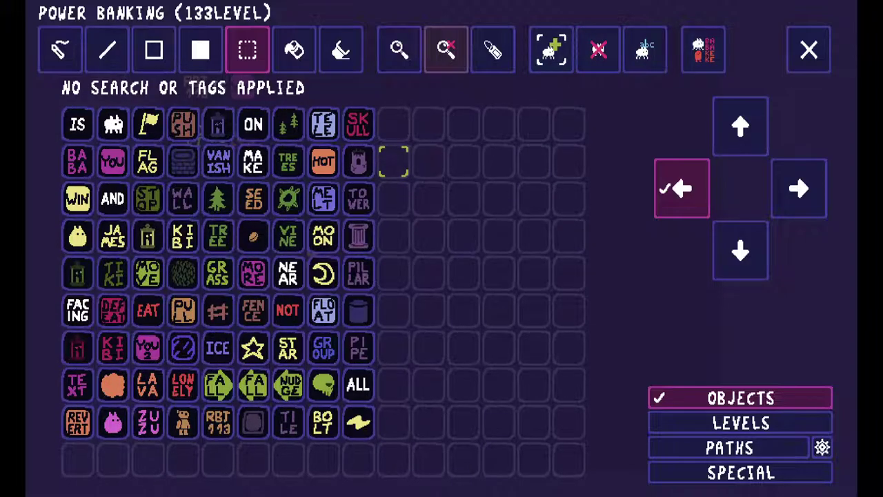
- Place a tile three cells to the left of the robot and save the level
key("Escape")
left_click(242, 261)
key("q")
left_click(498, 485)
left_click(593, 485)
key("Escape")
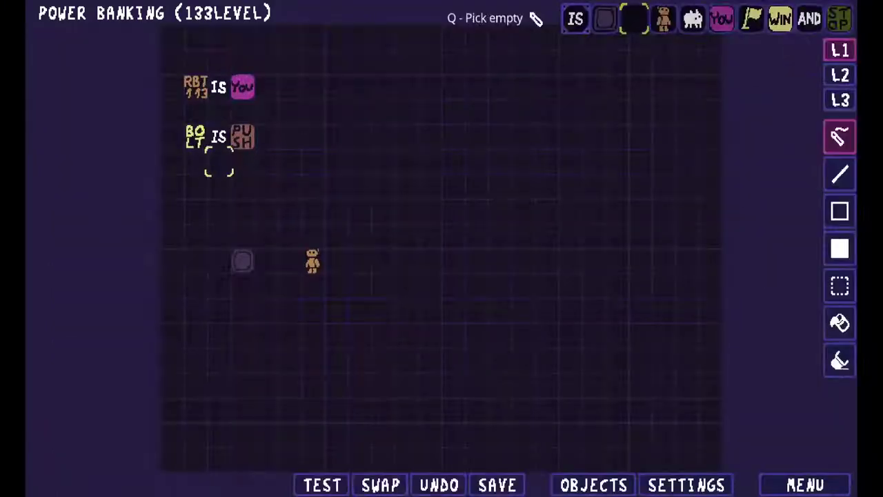
- Replace the BOLT IS PUSH rule with ON TILE IS POWER running downward from RBT113, and save the level
mouse_move(242, 136)
left_mouse_down()
mouse_move(196, 136)
mouse_move(219, 136)
left_mouse_up()
type("ton")
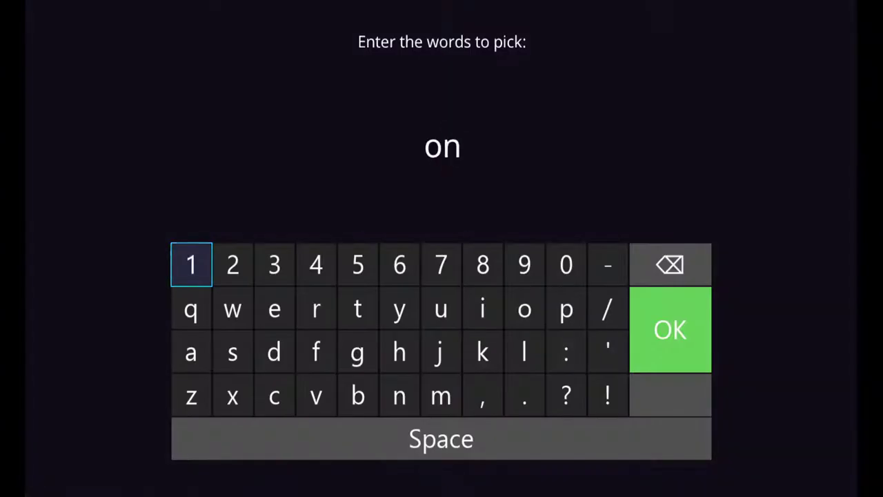
type(" tile is pow")
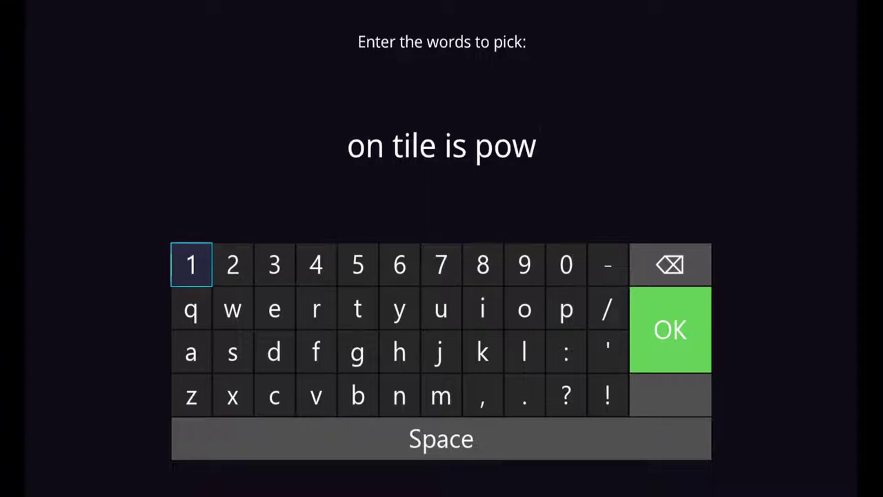
type("er")
key("Return")
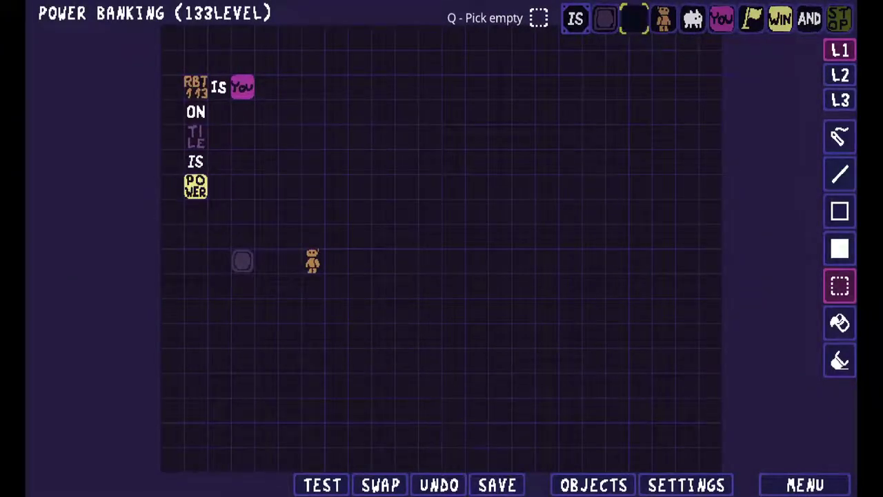
left_click(497, 486)
- Add the red door object to the level's palette and pick it for freehand placement
left_click(593, 485)
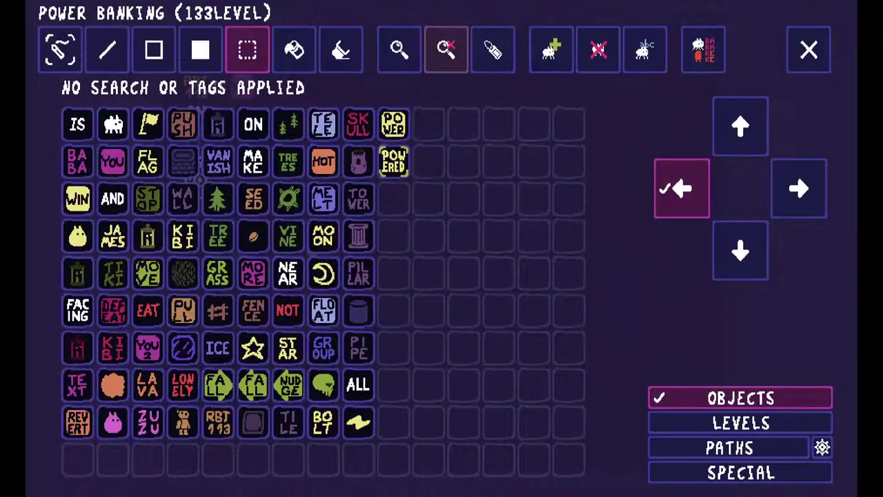
left_click(809, 50)
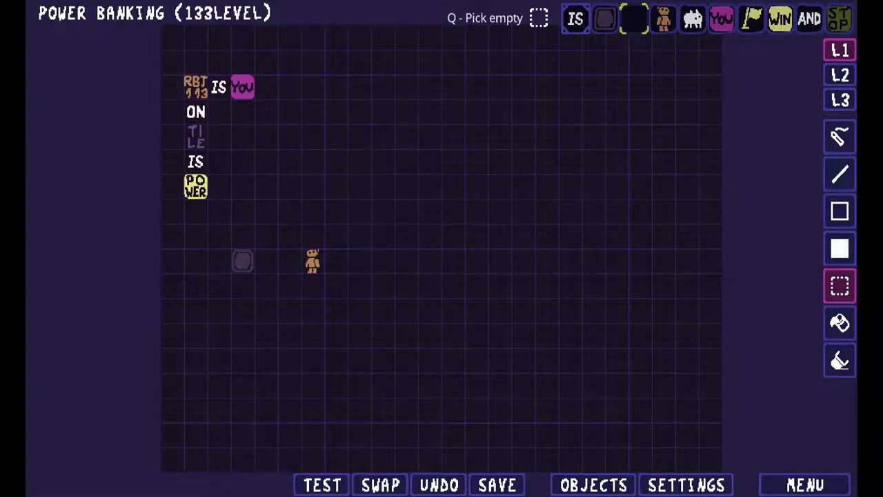
left_click(840, 136)
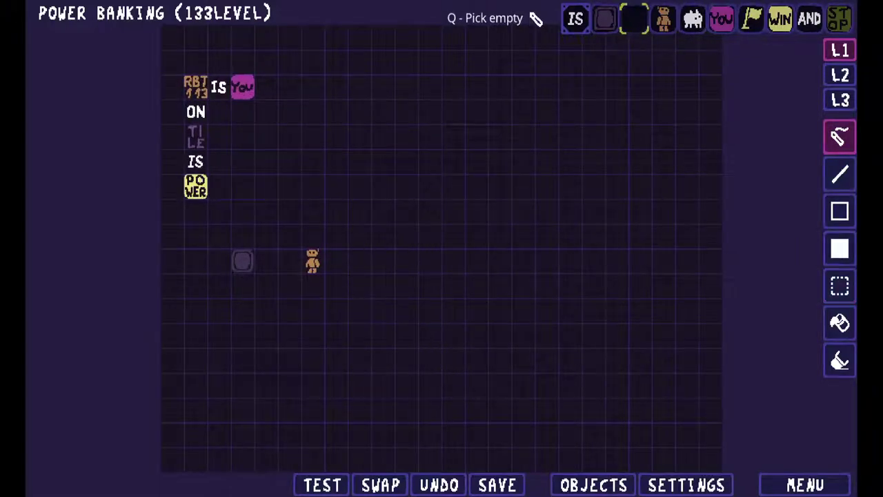
left_click(594, 485)
left_click(554, 48)
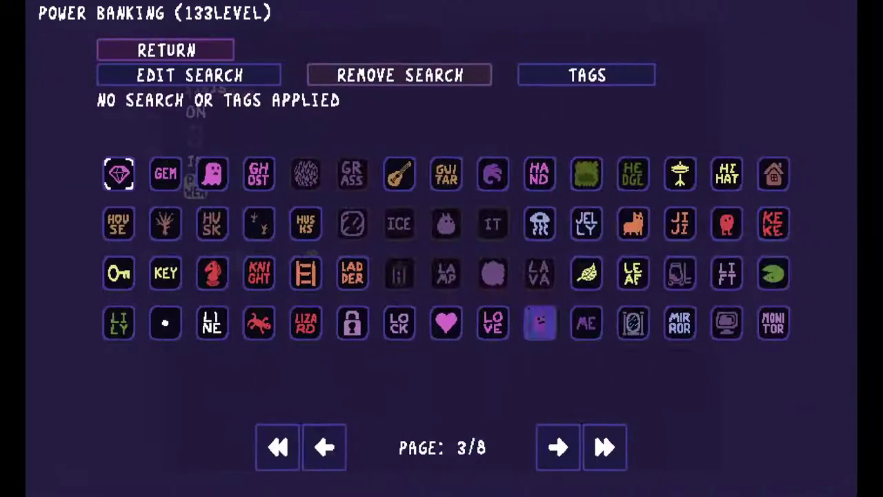
left_click(558, 447)
left_click(605, 447)
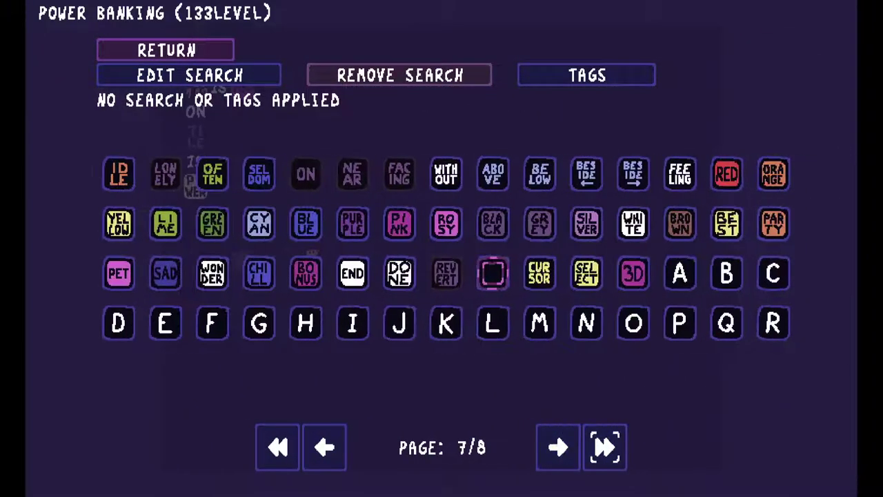
left_click(325, 447)
left_click(324, 447)
left_click(324, 447)
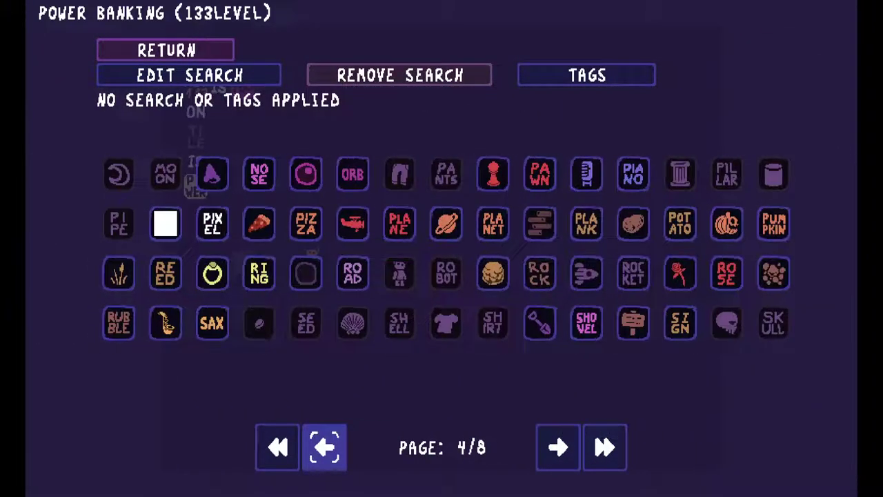
left_click(325, 447)
left_click(324, 447)
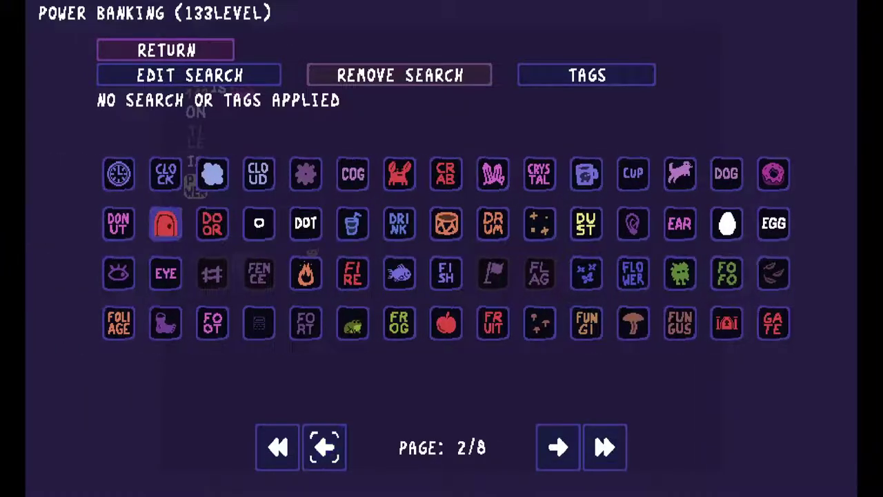
left_click(165, 223)
left_click(393, 198)
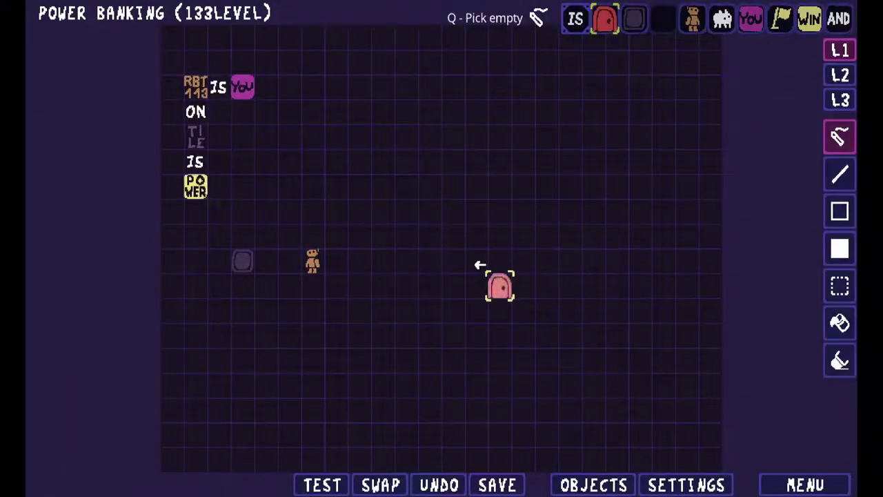
- Place a left-facing door seven cells right of the robot and one row lower
left_click(501, 286)
key("q")
key("q")
key("d")
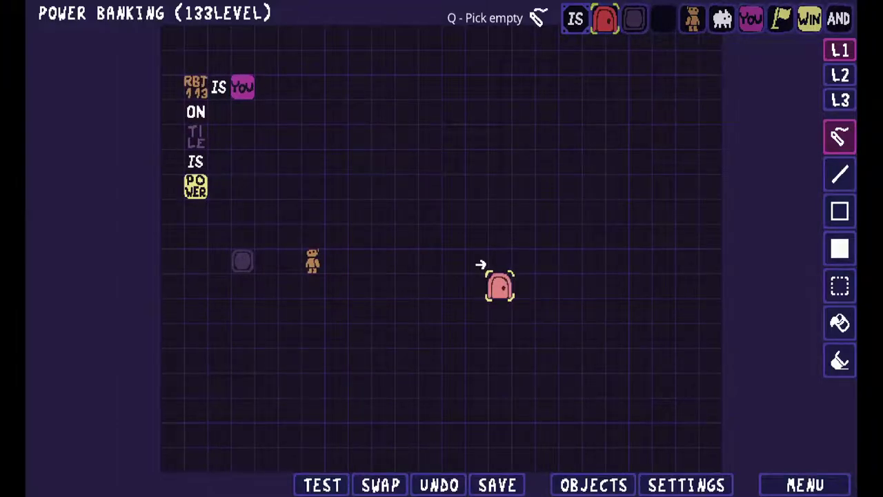
key("a")
left_click(477, 286)
- Add the rule POWERED DOOR NEAR RBT113 IS AUTO horizontally from the grid's left edge, three rows below the robot
type("qfpowered")
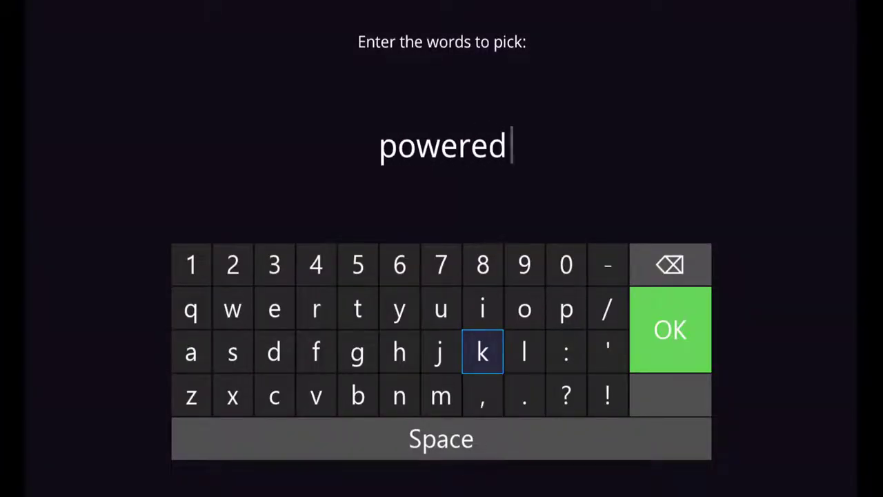
type(" door is aurt")
key("BackSpace")
key("BackSpace")
key("BackSpace")
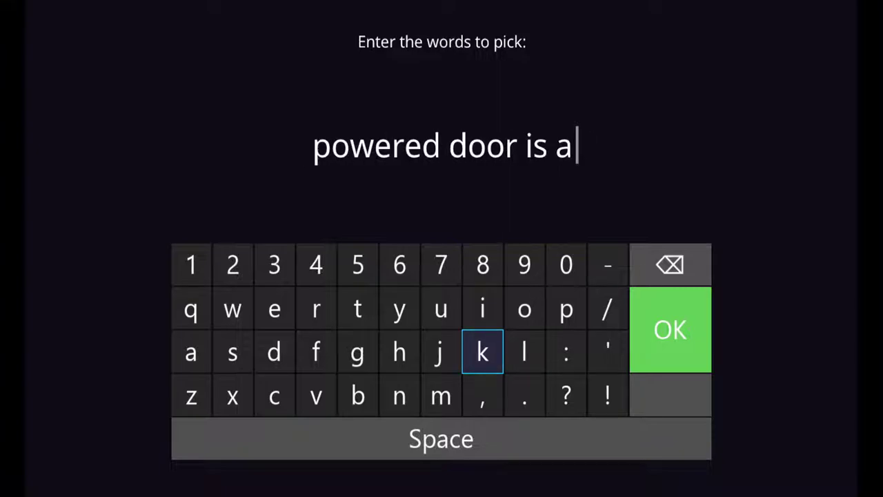
type("uto")
key("BackSpace")
key("BackSpace")
key("BackSpace")
key("BackSpace")
key("BackSpace")
key("BackSpace")
key("BackSpace")
key("BackSpace")
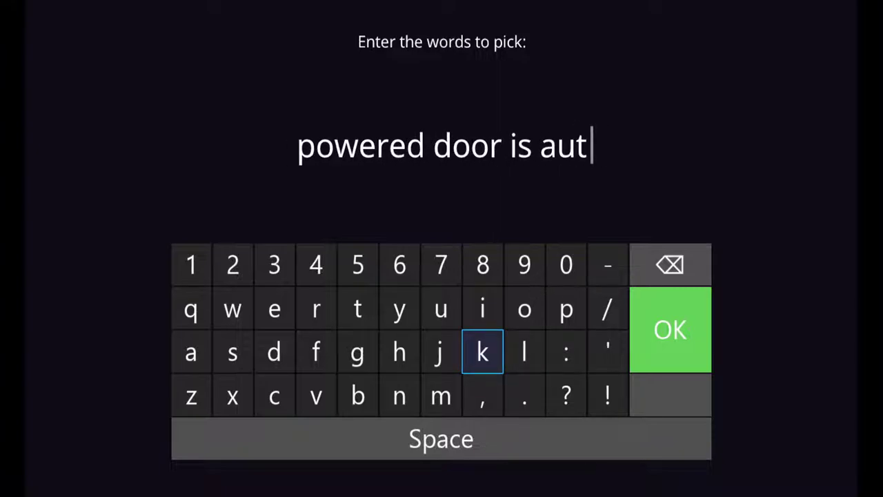
type("near rbt11")
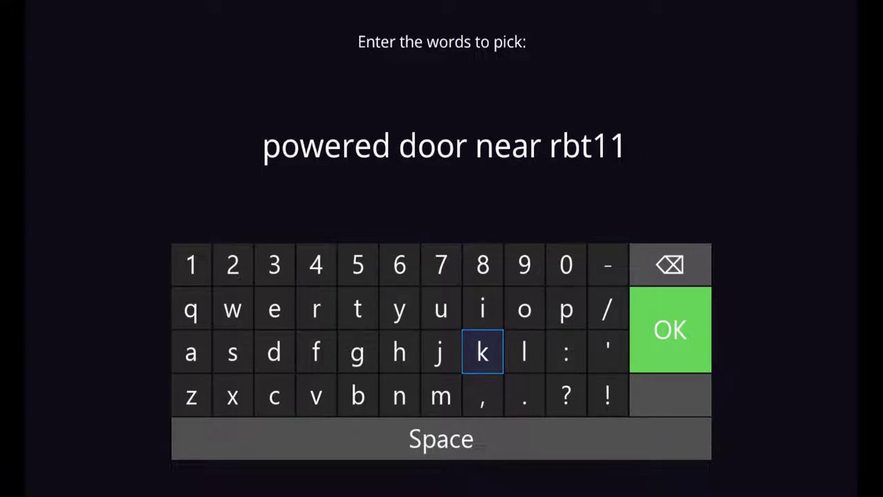
type("3 is auto")
key("Return")
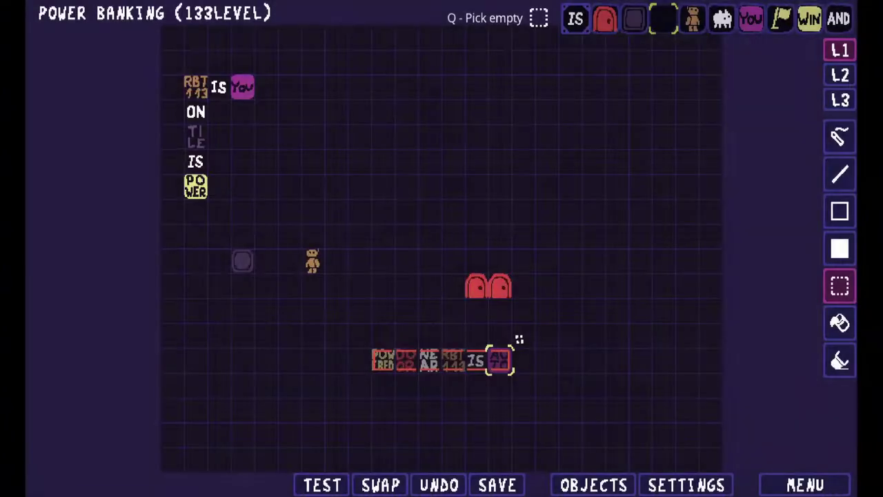
left_click(308, 315)
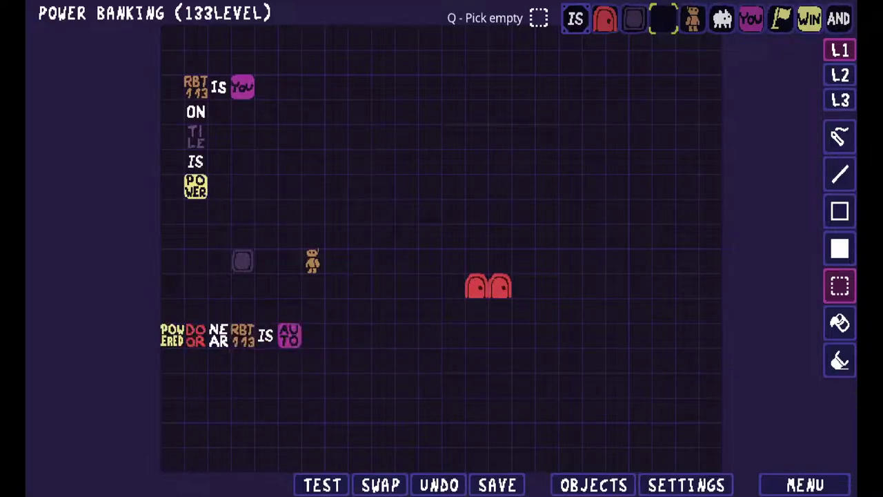
- Build bracket-shaped walls around both sides of the two doors, and replace the lone tile with one tile directly below each door
left_click(593, 485)
left_click(183, 161)
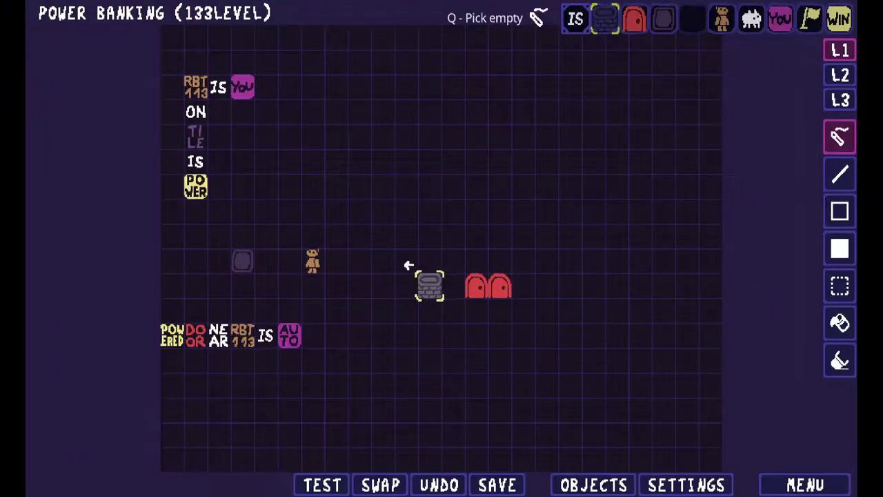
left_click(430, 286)
left_click(546, 286)
key("q")
key("q")
mouse_move(546, 310)
left_mouse_down()
mouse_move(476, 310)
mouse_move(430, 261)
mouse_move(453, 261)
left_mouse_up()
left_click_drag(522, 261, 546, 261)
key("q")
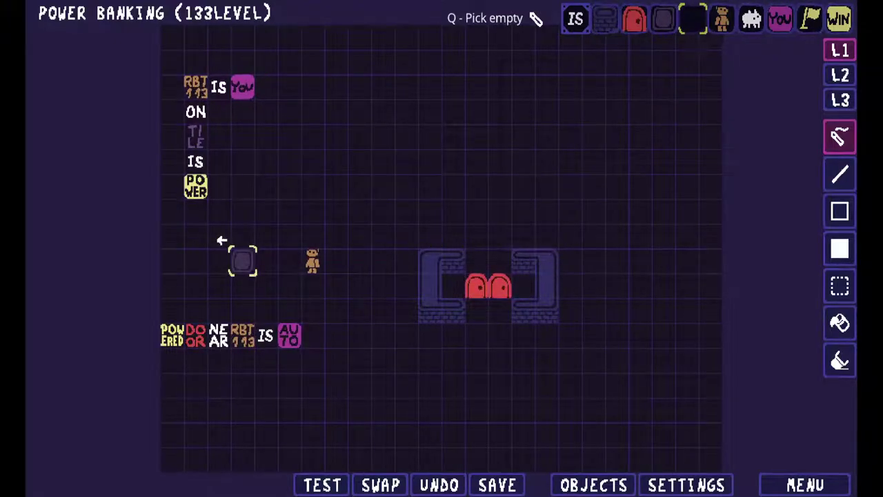
mouse_move(242, 261)
left_mouse_down()
mouse_move(453, 336)
mouse_move(476, 310)
mouse_move(500, 310)
left_mouse_up()
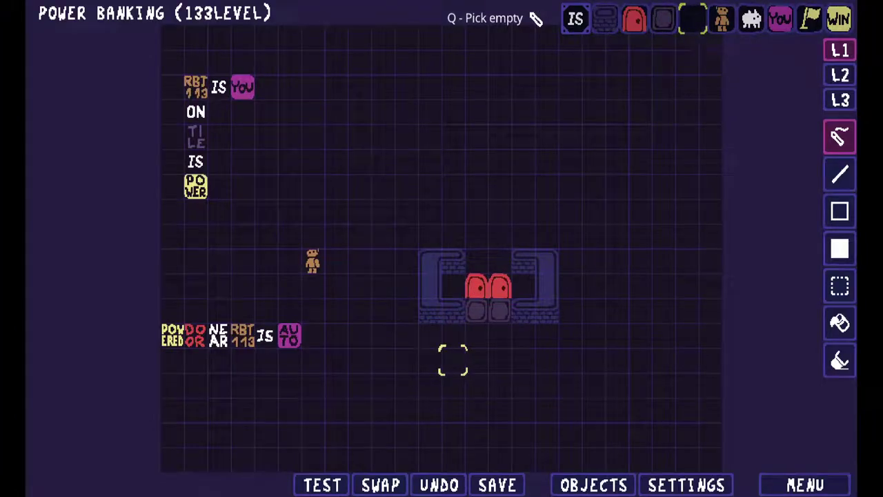
- Playtest the level by walking the robot onto the tile below the right door and up through the doorway
key("Return")
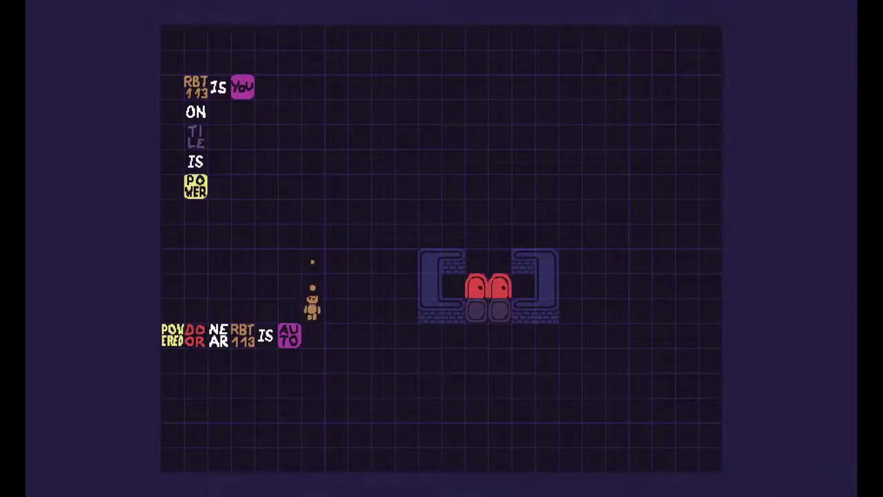
key("Down")
key("Down")
key("Right")
key("Right")
key("Right")
key("Right")
key("Right")
key("Right")
key("Right")
key("Right")
key("Up")
key("Up")
key("Up")
key("Up")
key("Up")
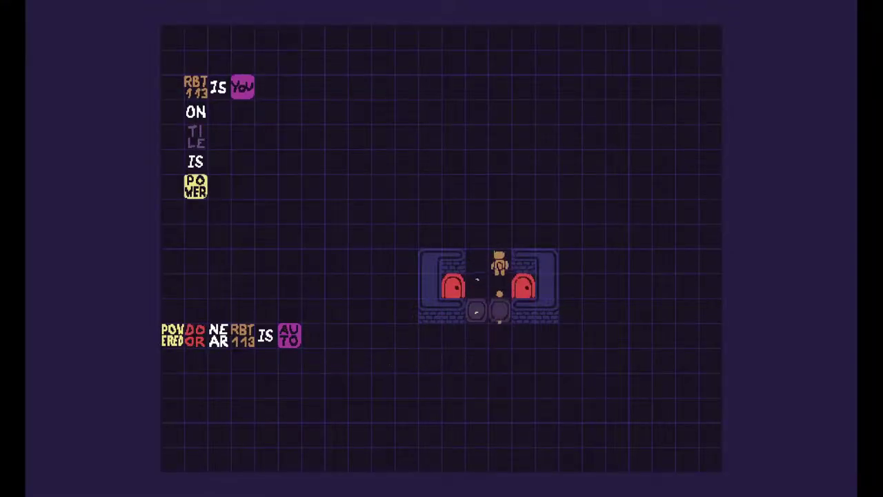
- Walk the robot up out of the doorway and back down onto the tile, and return to the editor
key("Up")
key("Up")
key("Up")
key("Up")
key("Down")
key("Down")
key("Down")
key("Down")
key("Down")
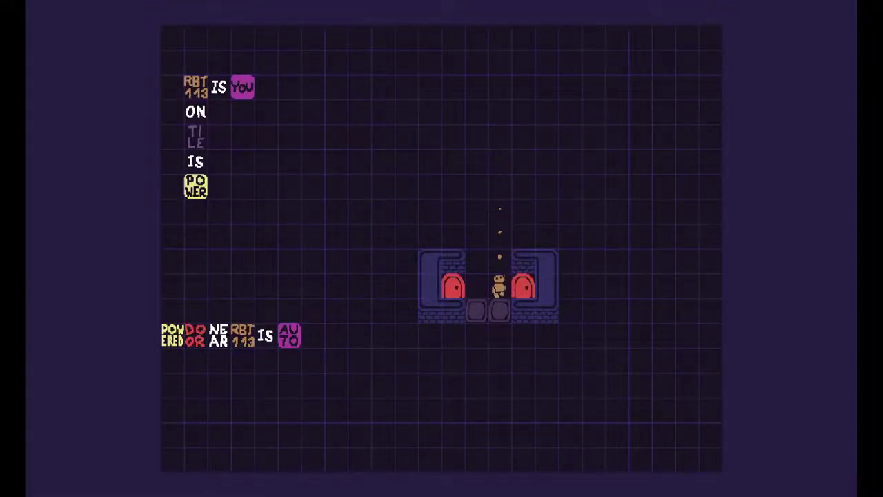
key("Down")
key("Up")
key("Escape")
key("Escape")
key("Down")
key("Escape")
key("Down")
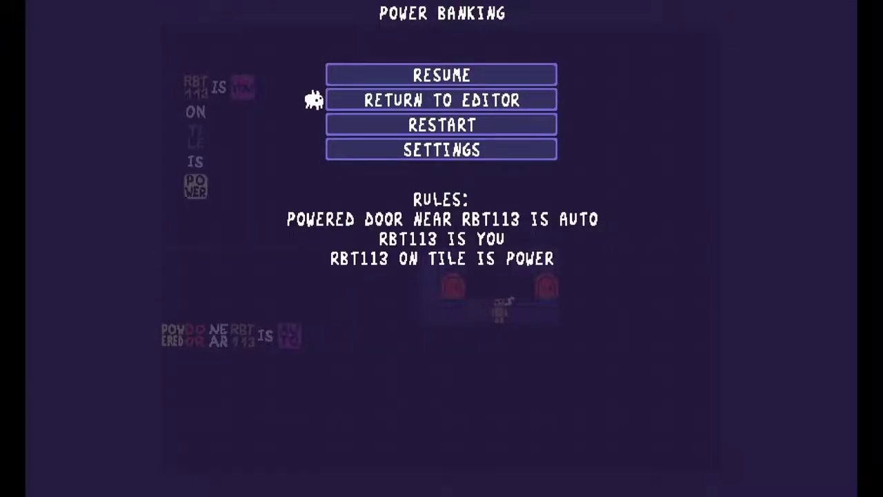
key("Return")
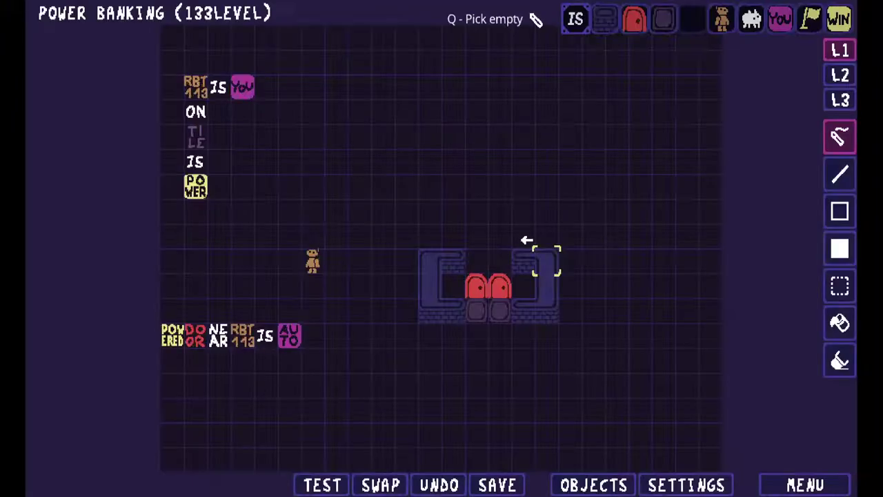
- Add the rule WALL IS STOP horizontally in the grid's upper-left corner and save the level
type("qwall is stop")
key("Return")
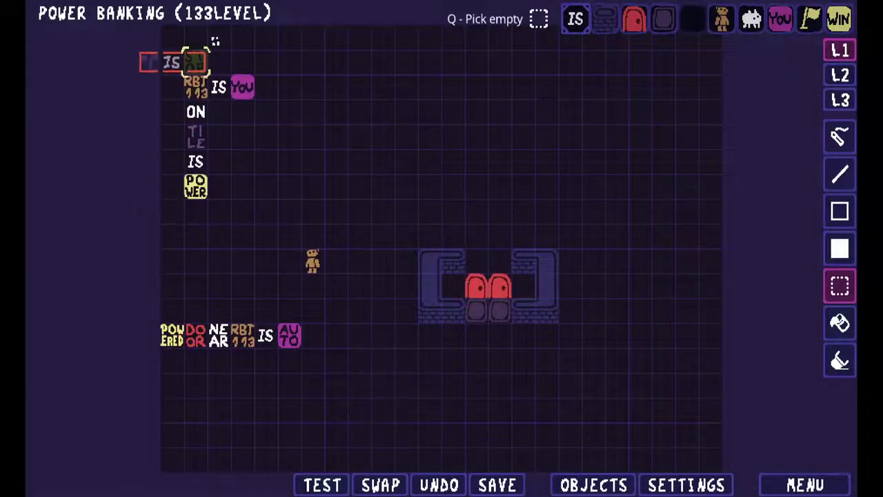
left_click(238, 17)
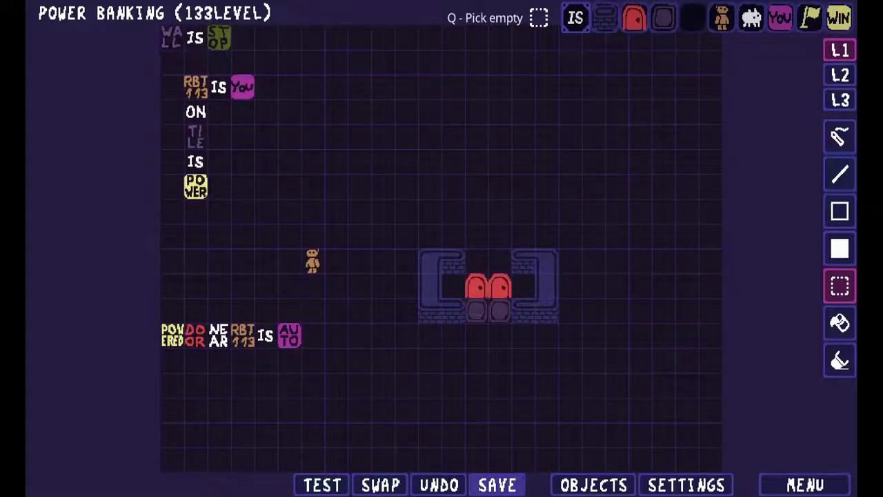
left_click(497, 484)
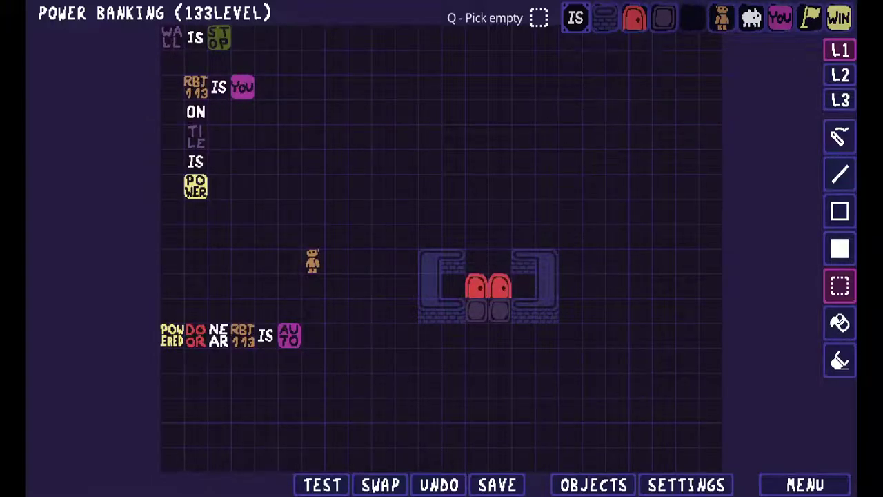
left_click(498, 483)
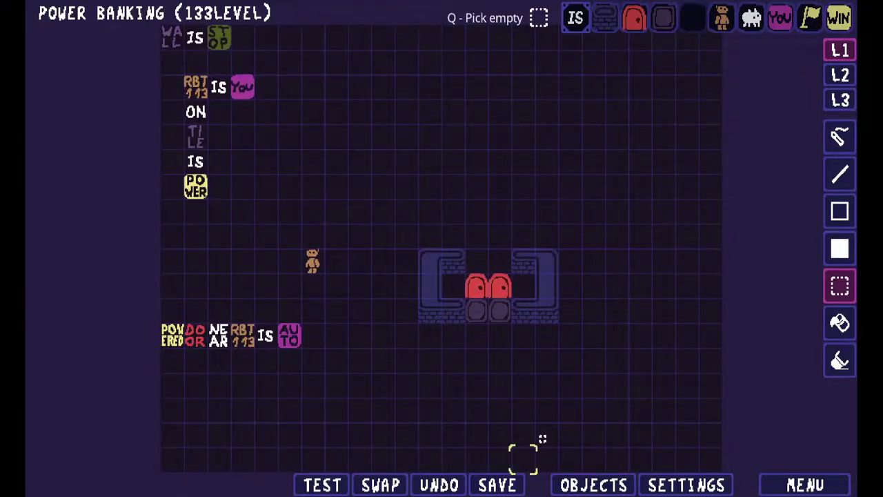
left_click(514, 483)
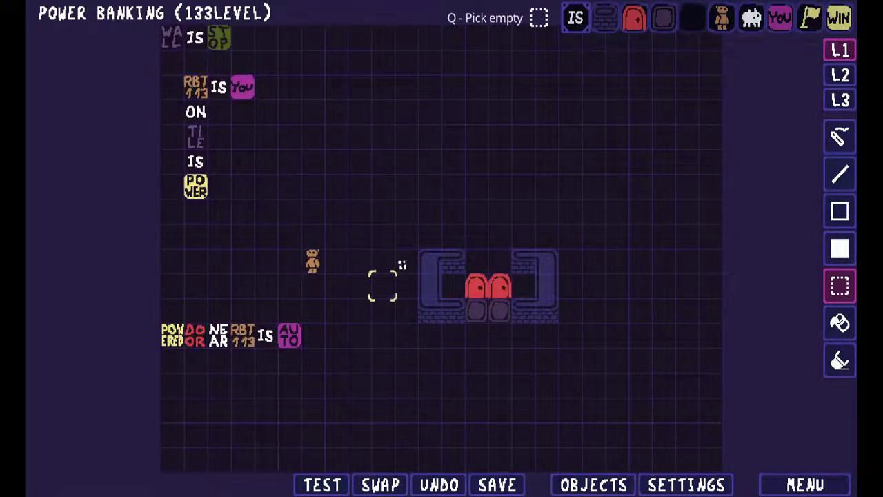
left_click(497, 485)
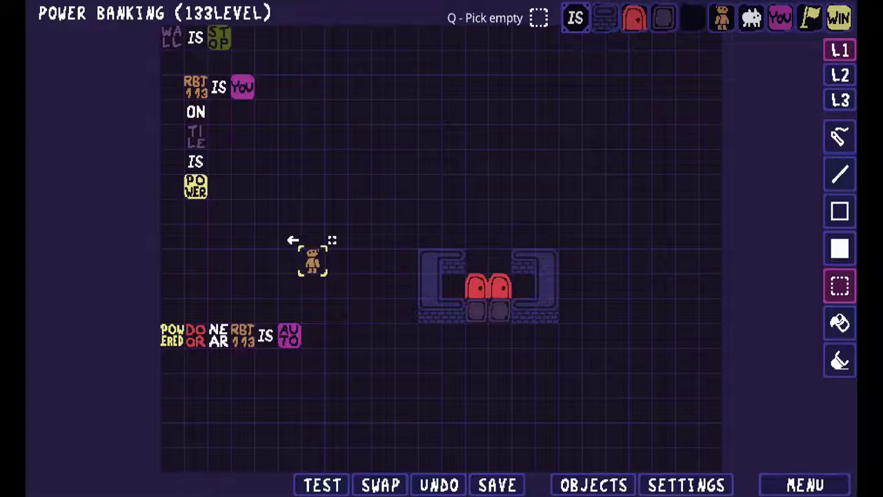
left_click(497, 485)
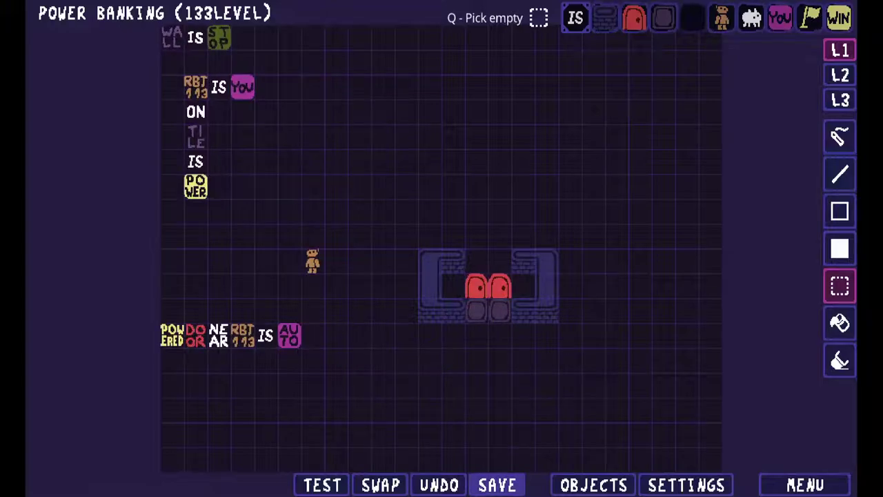
left_click(497, 485)
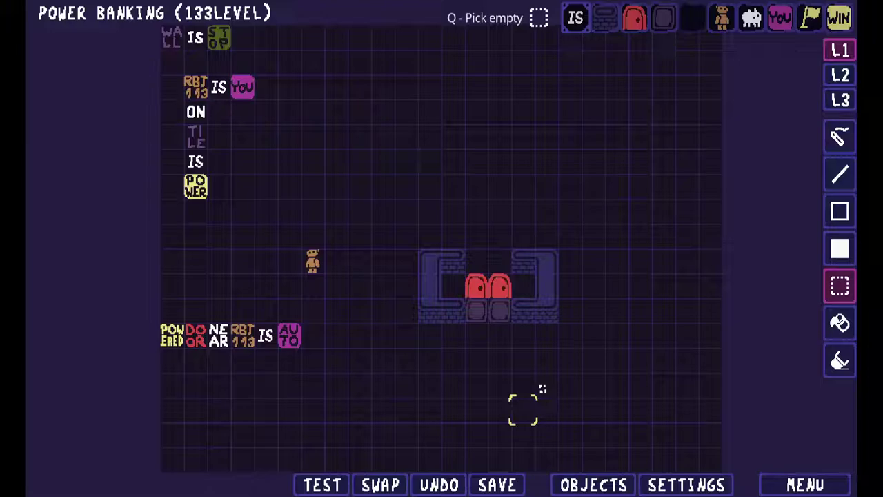
- View the active rules in a short playtest and return to the editor
key("t")
key("Escape")
key("Down")
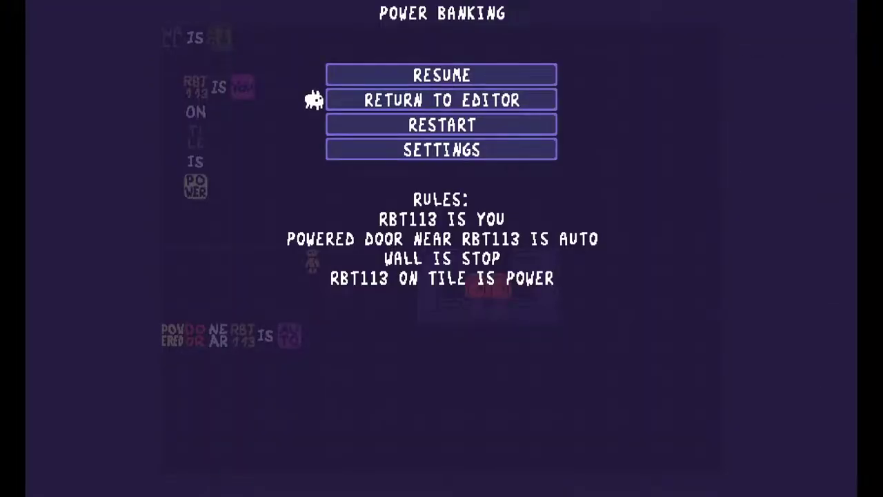
key("Return")
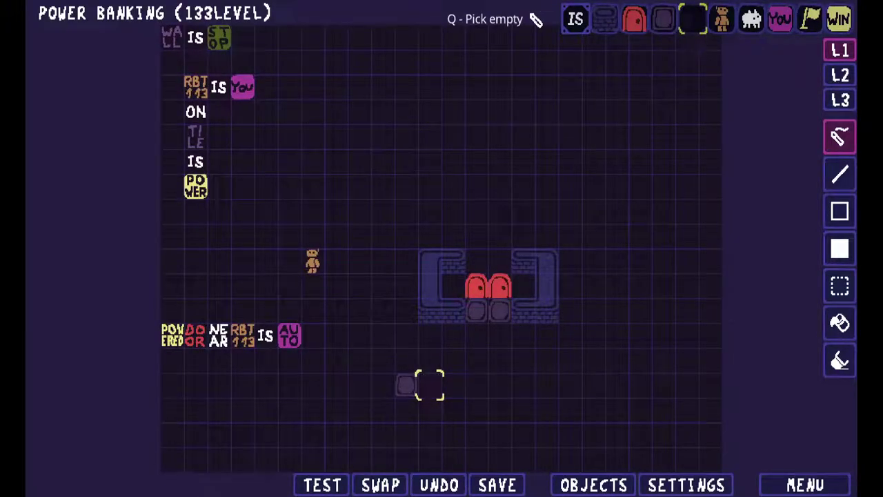
- Playtest the level by walking the robot over the separate lower tile, onto the tile below the left door and up through the doorway
key("t")
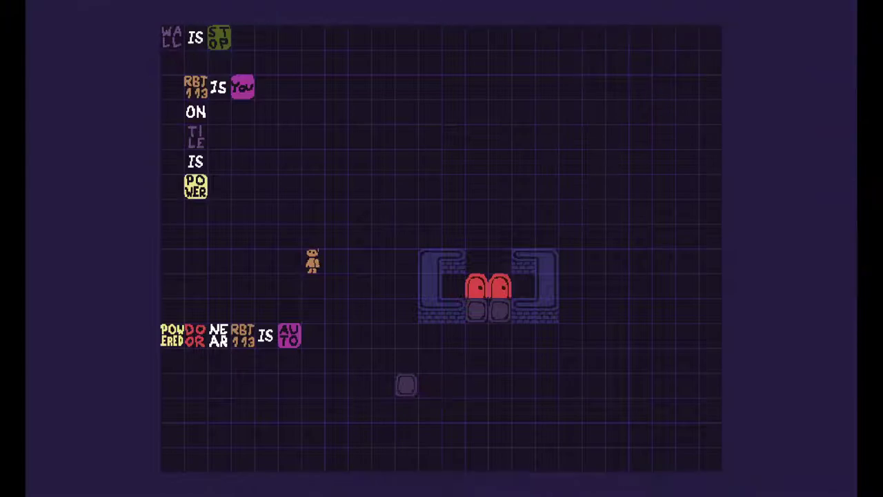
key("Right")
key("Right")
key("Down")
key("Down")
key("Down")
key("Down")
key("Down")
key("Right")
key("Right")
key("Up")
key("Up")
key("Up")
key("Down")
key("Right")
key("Right")
key("Right")
key("Up")
key("Up")
key("Up")
key("Up")
key("Up")
key("Up")
key("Up")
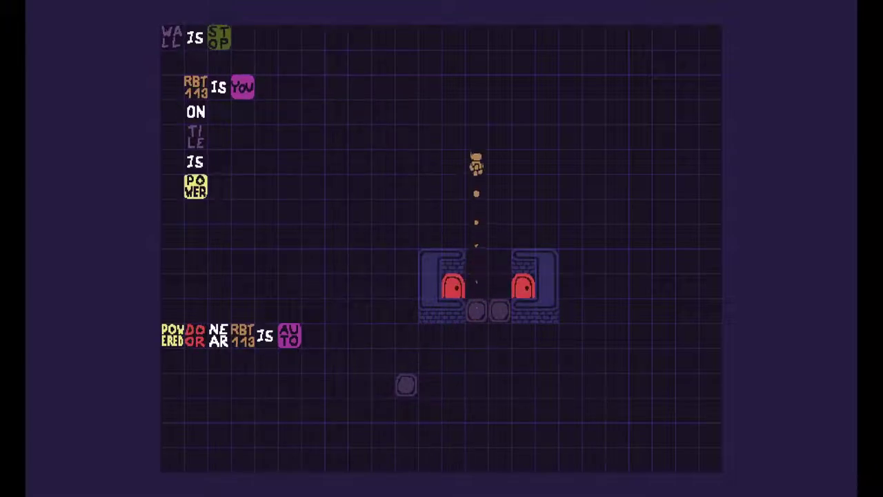
- Walk the robot around to the left side of the walls and return to the editor
key("Left")
key("Left")
key("Left")
key("Down")
key("Down")
key("Down")
key("Escape")
key("Down")
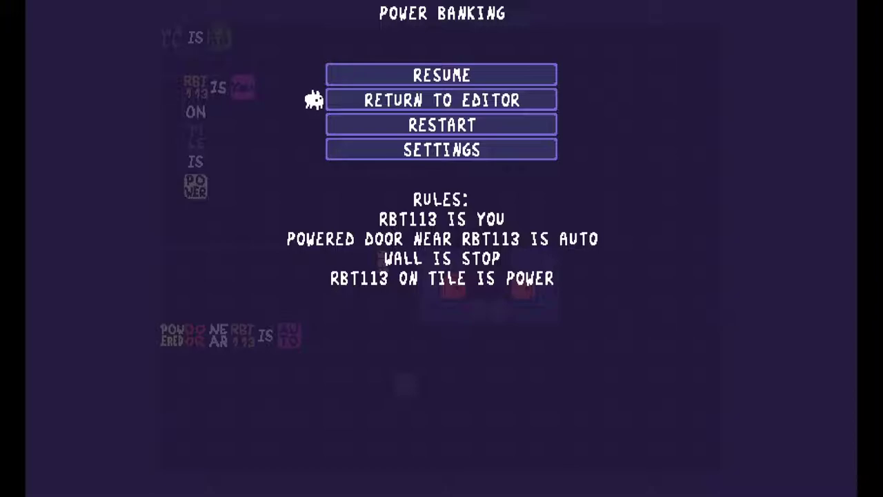
key("Return")
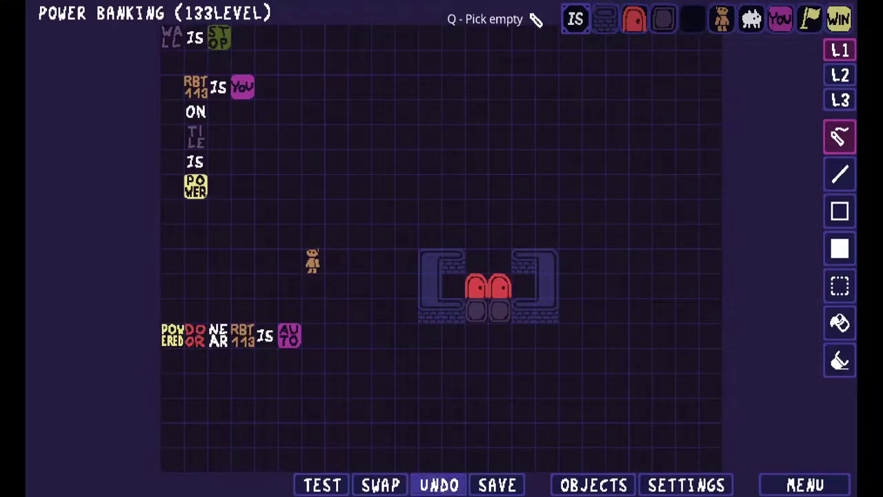
- Check the level's object palette and save the level
left_click(497, 485)
left_click(594, 485)
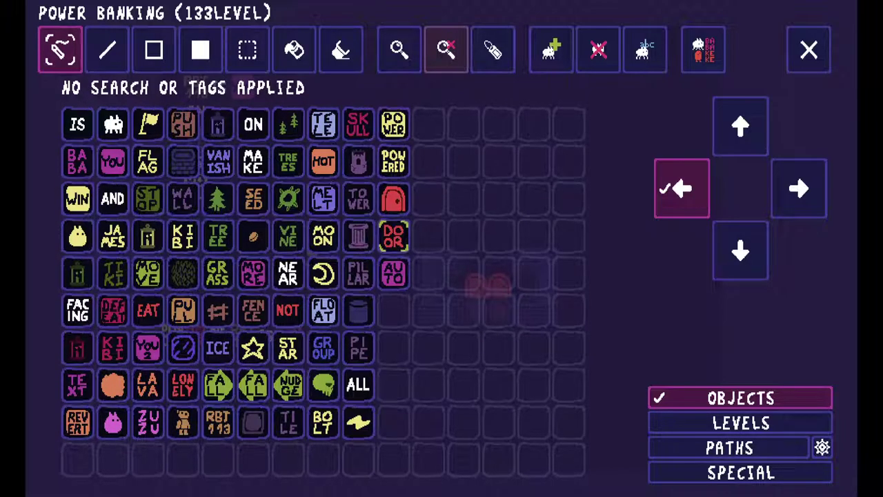
key("Escape")
key("ctrl+s")
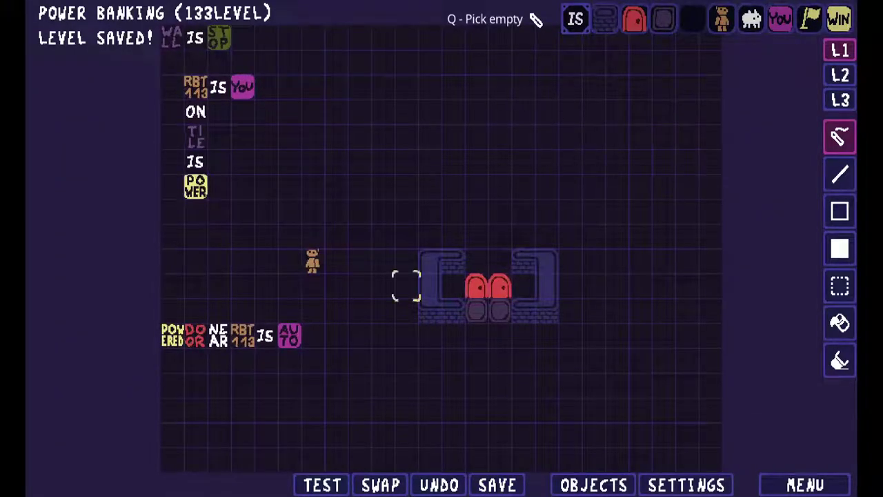
key("ctrl+s")
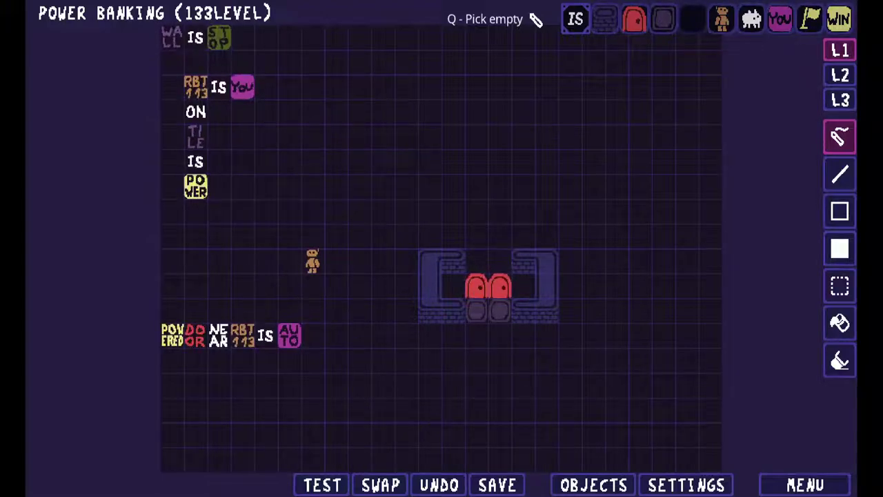
- Move the POWERED DOOR NEAR RBT113 IS AUTO rule three rows down
left_click(840, 286)
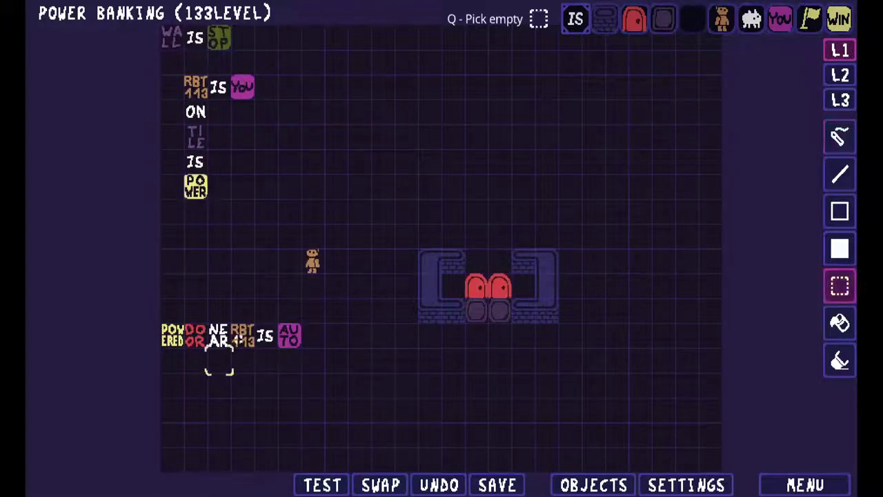
left_click_drag(286, 339, 308, 364)
left_click(289, 410)
- Pick the words IS STOP and line them up vertically below DOOR in the powered door rule
type("fis sr")
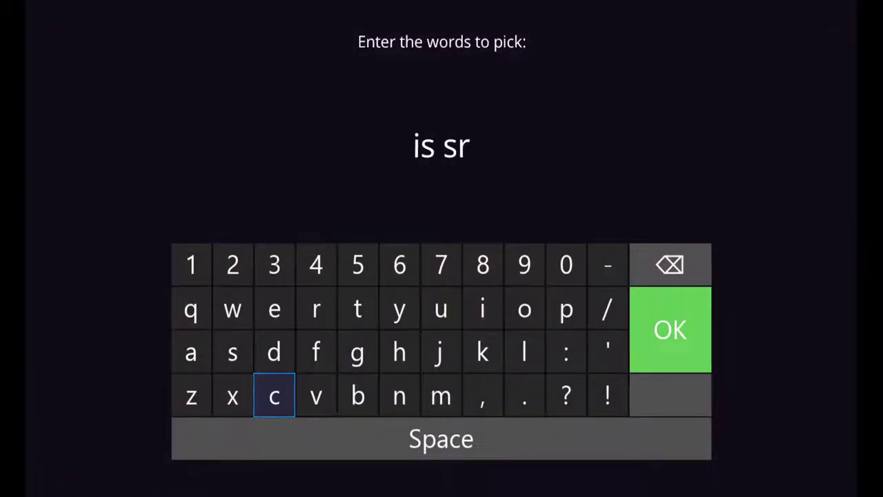
key("BackSpace")
type("top")
key("Return")
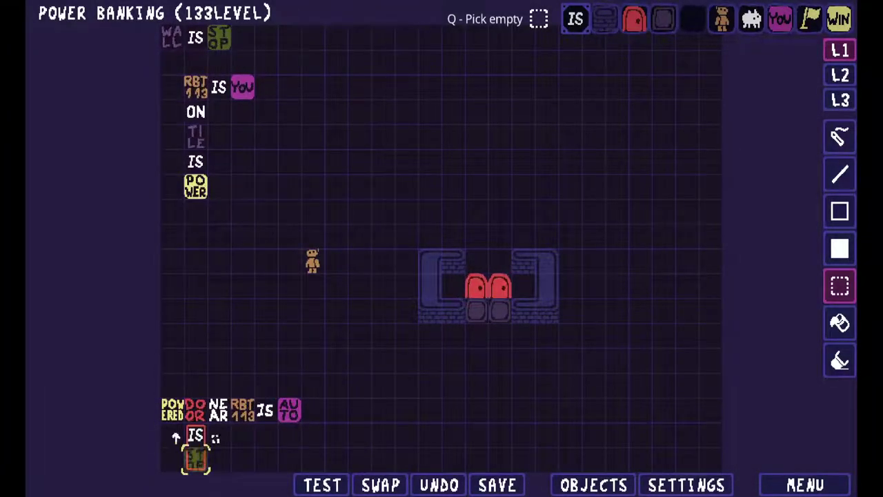
- Wall off the powered door rule with a wall row directly above it and a wall column along its right side
left_click(594, 486)
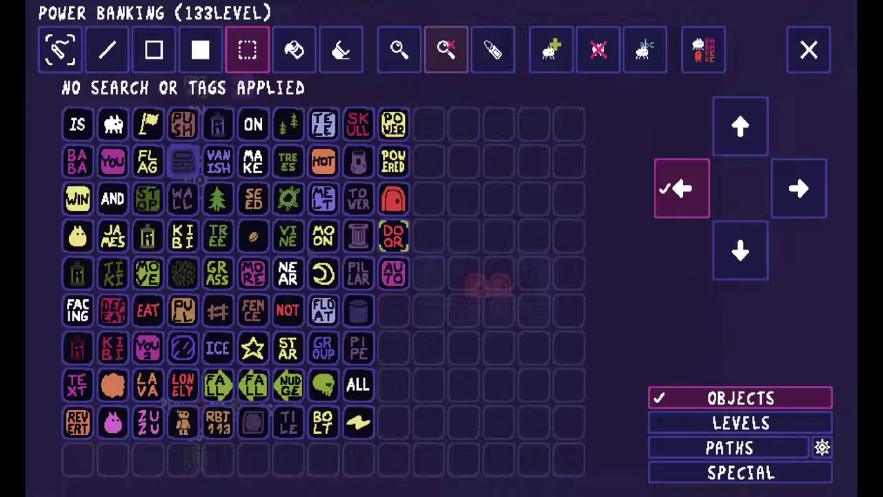
left_click(183, 161)
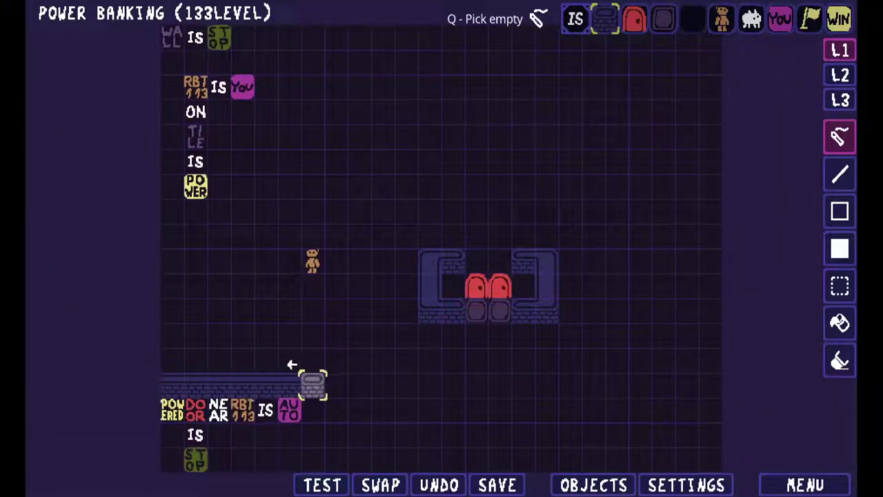
left_click_drag(292, 365, 290, 449)
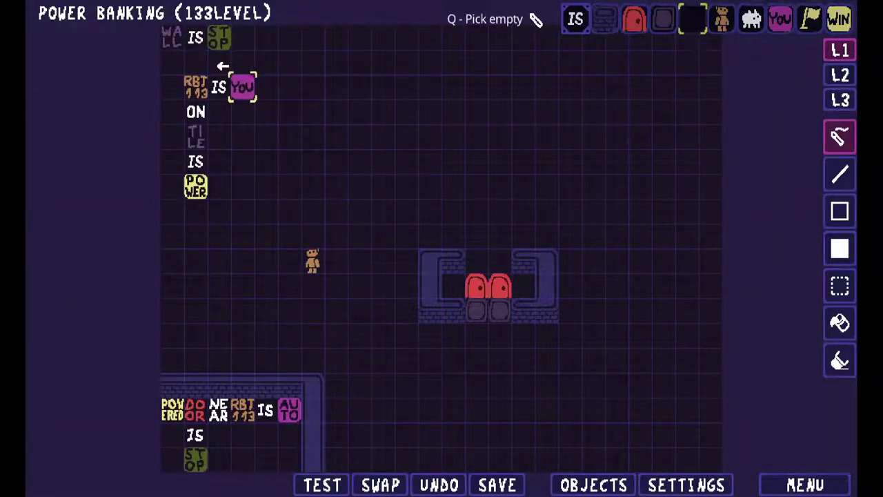
- Move the words IS and YOU from the RBT113 rule into a vertical line below the IS of the powered door rule
left_click_drag(218, 86, 265, 435)
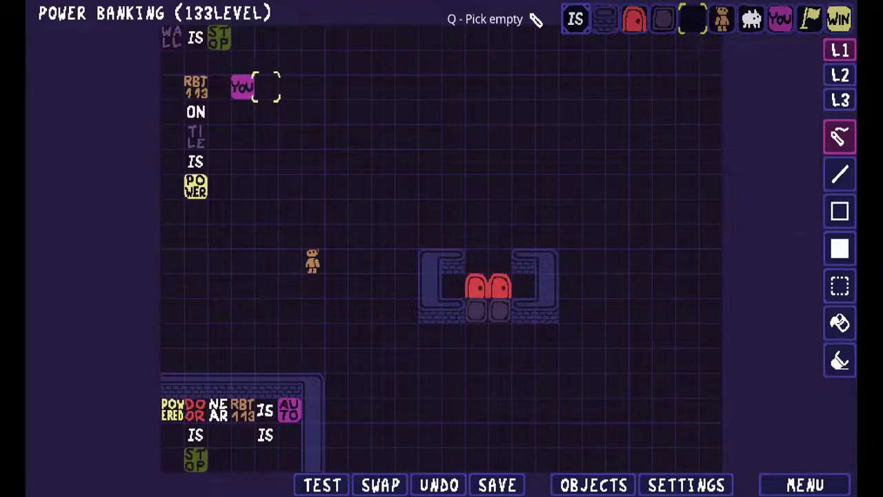
left_click_drag(242, 87, 242, 360)
left_click_drag(244, 412, 243, 438)
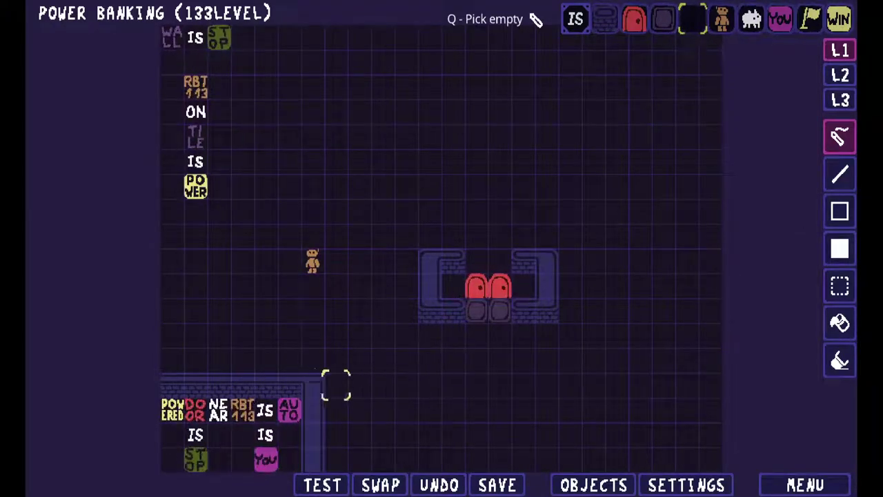
- Move the walled rule block two rows up and extend its right wall down to the level's lower edge
left_click(840, 286)
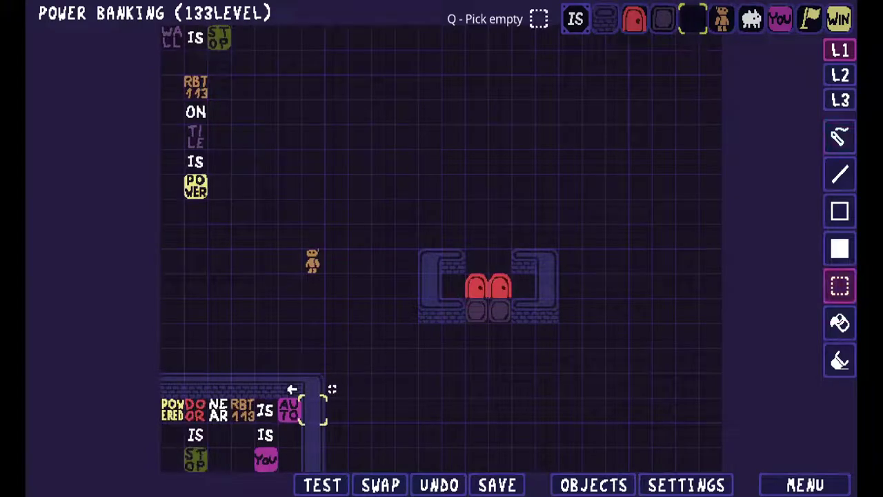
left_click_drag(313, 385, 173, 412)
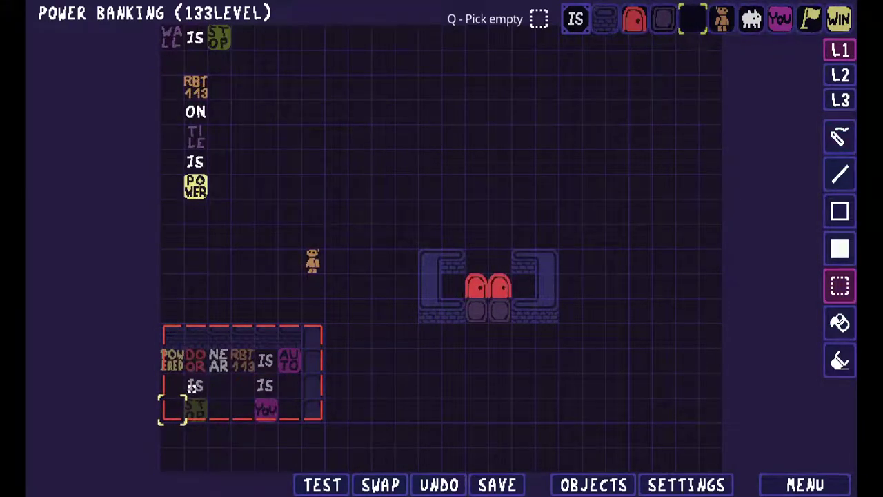
left_click(172, 410)
right_click(248, 436)
middle_click(313, 410)
left_click_drag(312, 432, 313, 458)
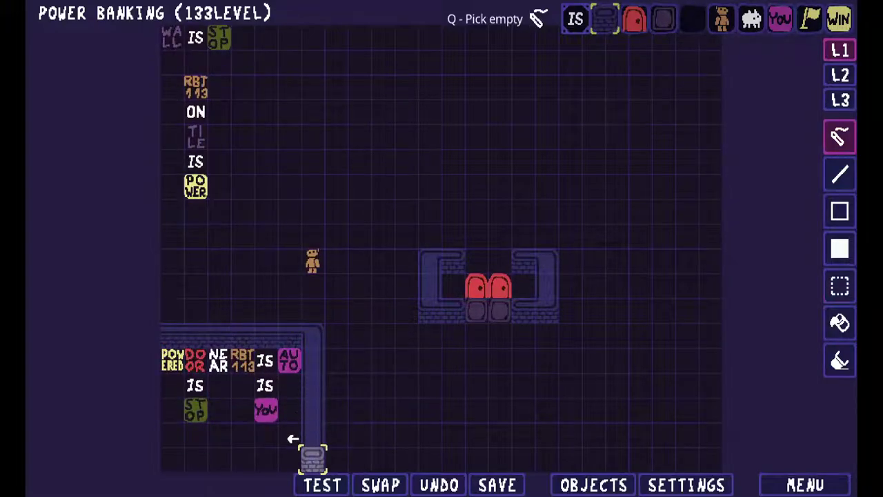
- Move ON TILE IS POWER vertically below RBT113 in the powered door rule and erase the leftover RBT113 word
key("q")
key("s")
left_click_drag(176, 164, 223, 411)
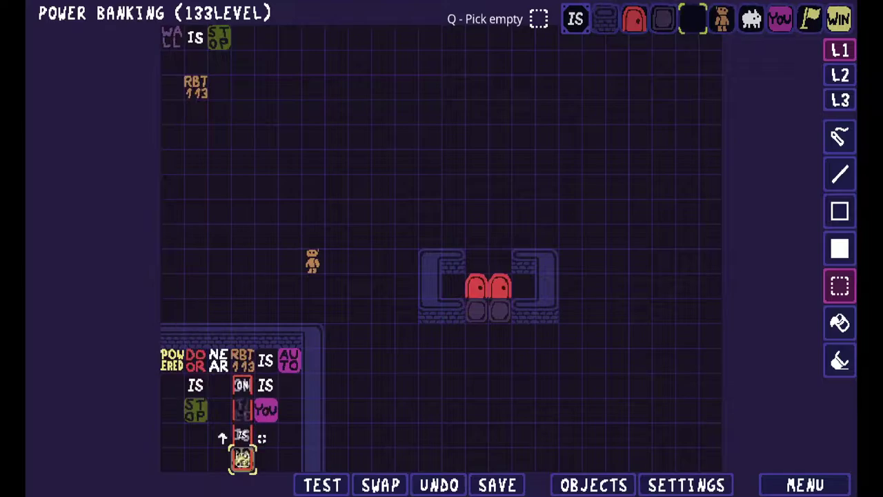
key("Escape")
key("q")
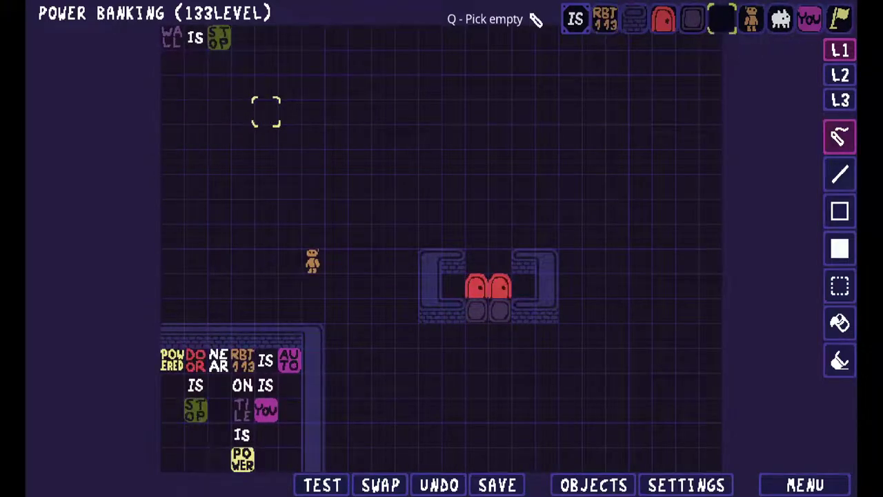
- Move WALL and STOP to either side of the IS above POWER so they share that word, and save the level
key("s")
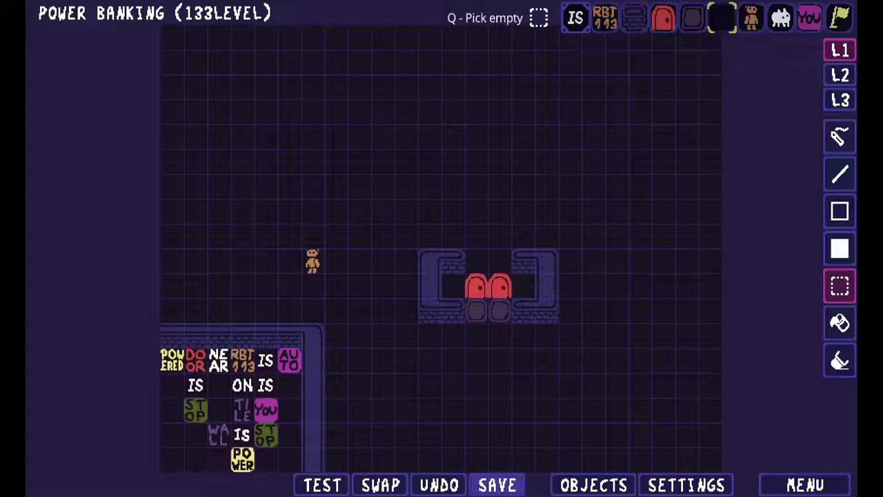
left_click(498, 484)
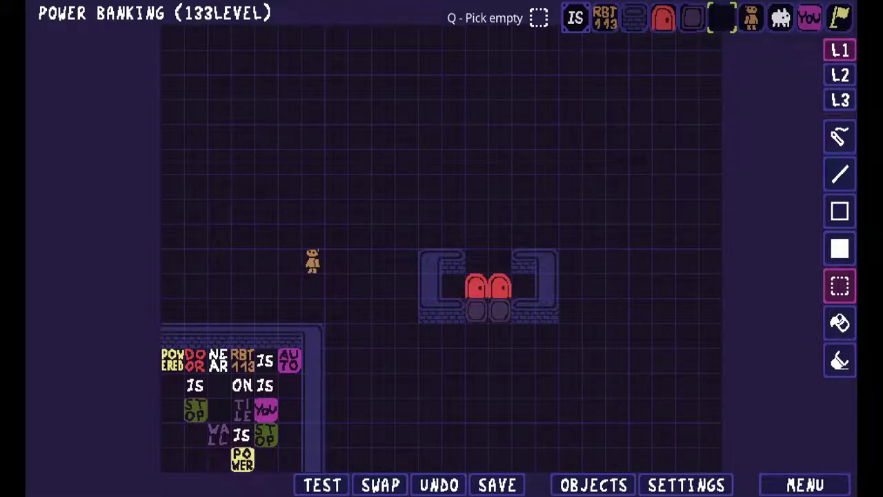
- Test the level, check its list of active rules and return to the editor
key("t")
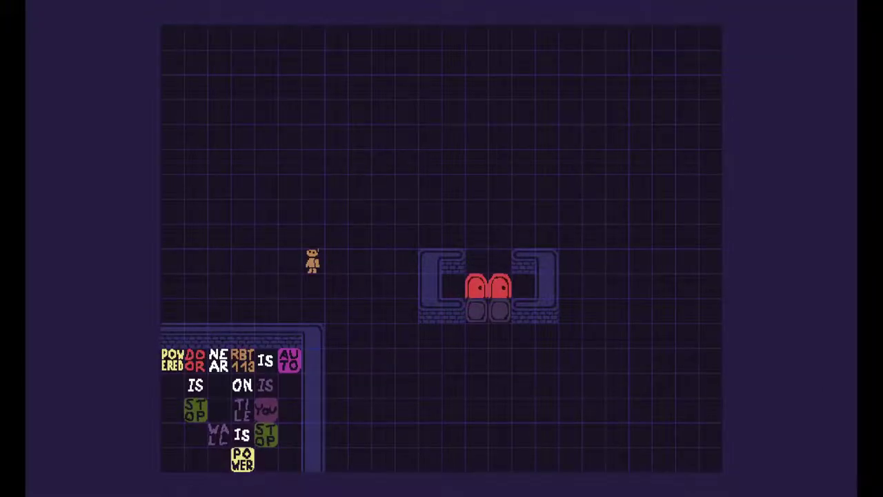
key("Escape")
key("Down")
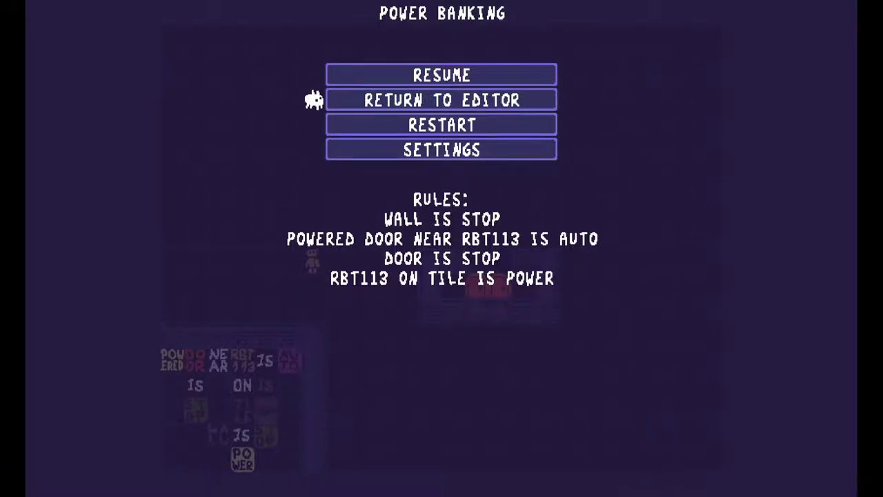
key("Return")
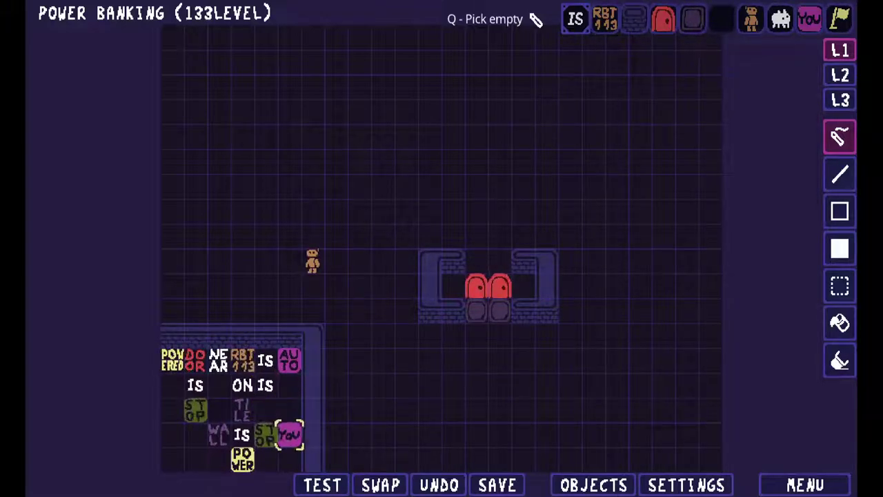
- Form RBT113 IS YOU vertically beside the right wall by moving IS and YOU there and adding a new RBT113 word above
left_click_drag(289, 435, 289, 458)
left_click_drag(265, 386, 290, 435)
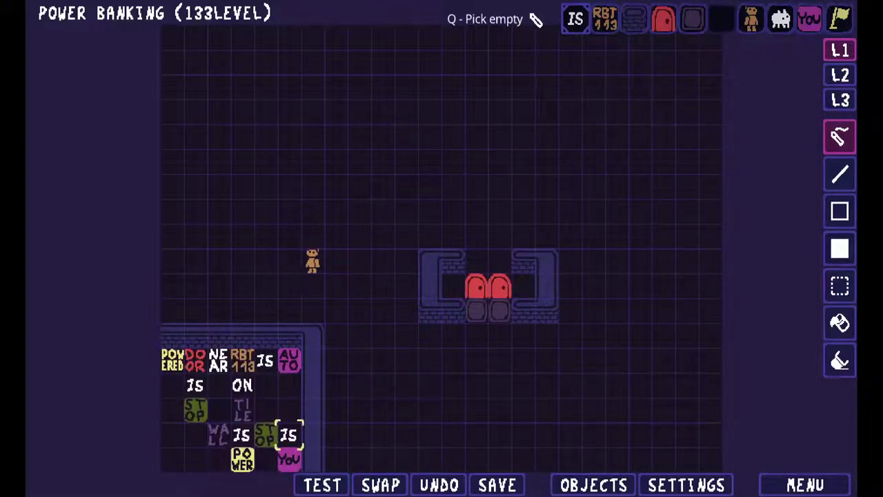
left_click(594, 485)
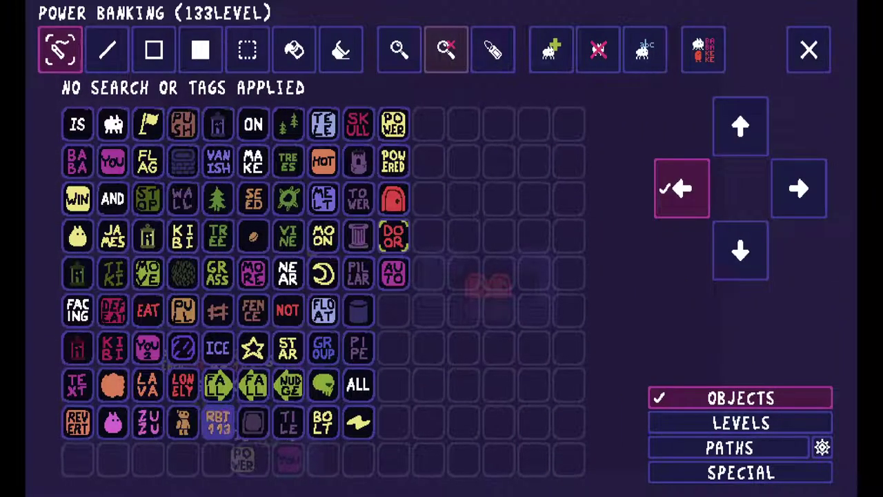
left_click(218, 422)
left_click(289, 409)
key("q")
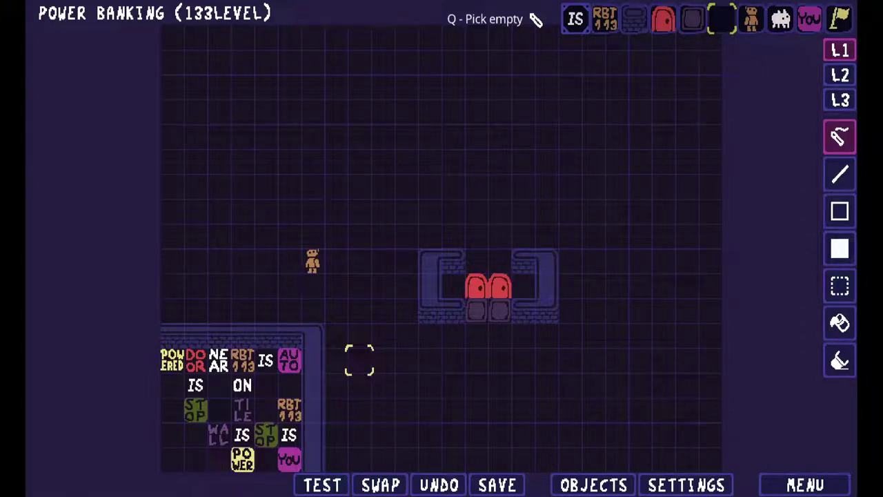
- Playtest the level by walking the robot around below the walls, over the right tile and into the doorway, and return to the editor
left_click(322, 485)
key("Right")
key("Right")
key("Right")
key("Right")
key("Down")
key("Down")
key("Down")
key("Down")
key("Down")
key("Right")
key("Right")
key("Right")
key("Right")
key("Right")
key("Up")
key("Up")
key("Left")
key("Up")
key("Up")
key("Escape")
key("Down")
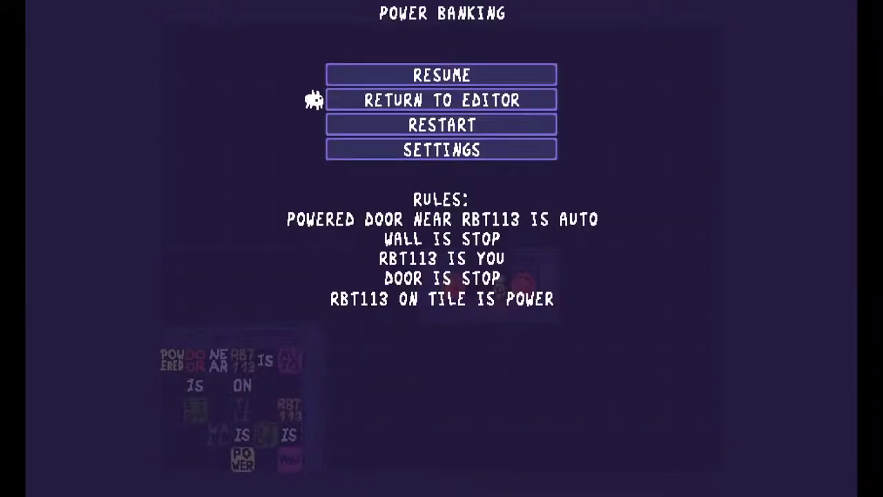
key("Return")
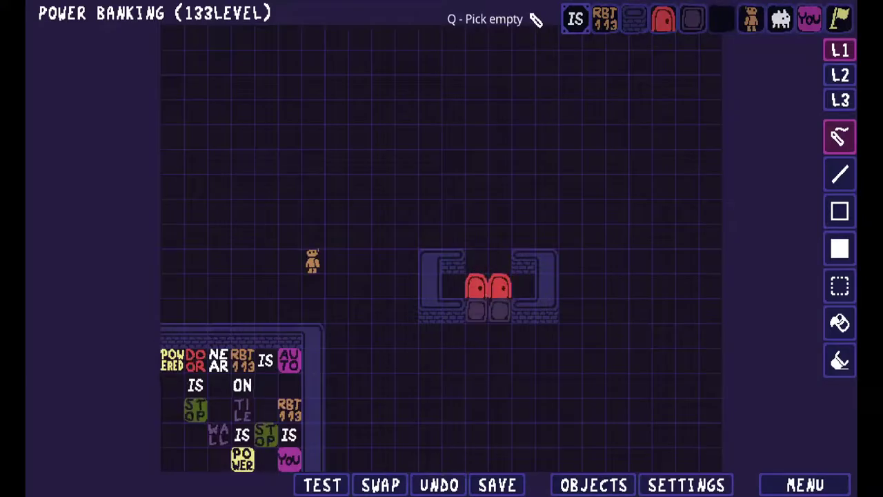
- Save the level, review the words and objects in its object palette, and save it again
left_click(497, 485)
left_click(593, 485)
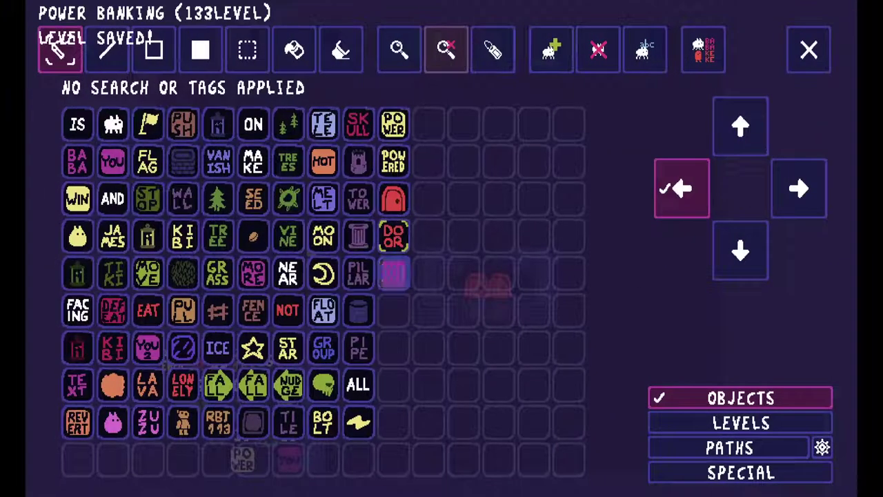
key("Tab")
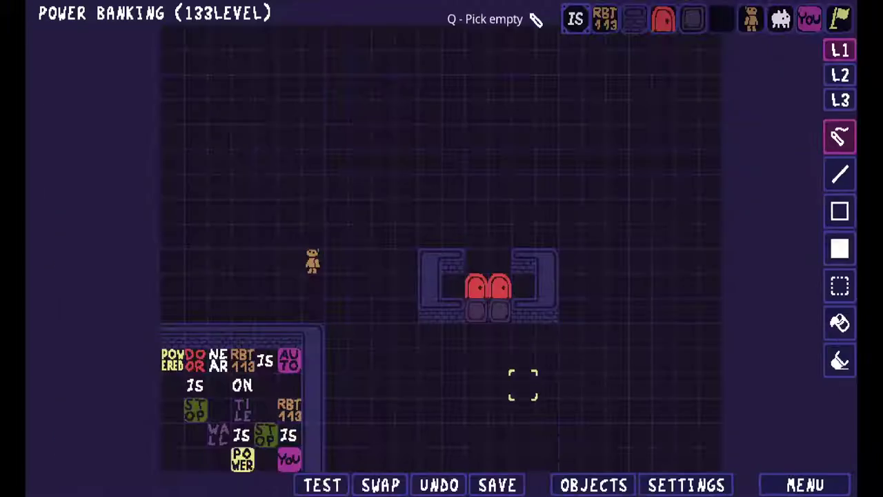
key("Tab")
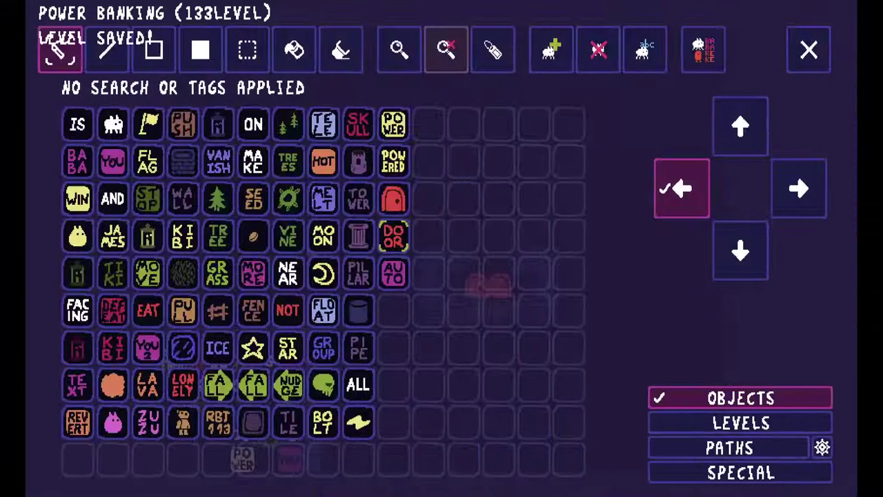
key("Down")
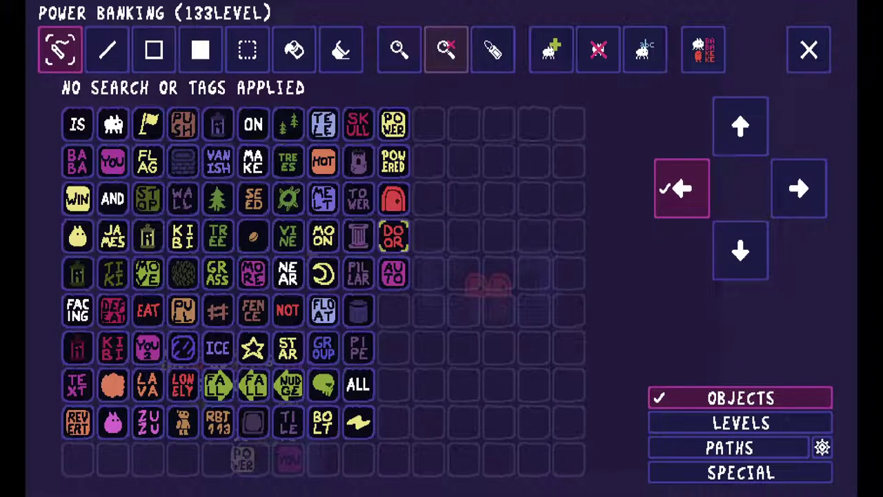
left_click(252, 348)
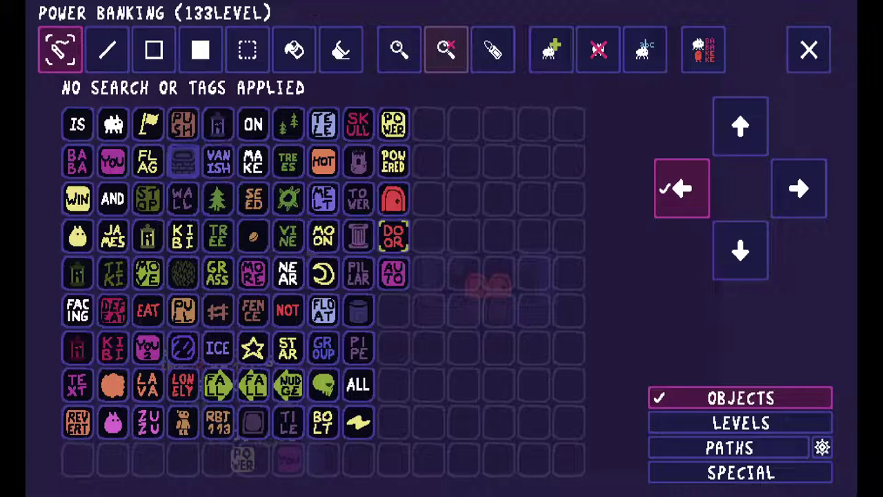
left_click(809, 49)
left_click(497, 485)
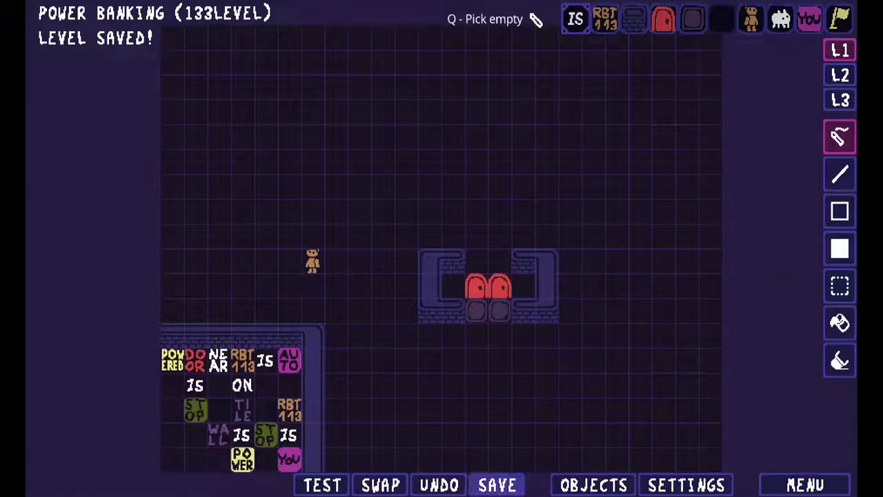
- Leave Power Banking for the level list, and open the level Reminder and save it
key("Escape")
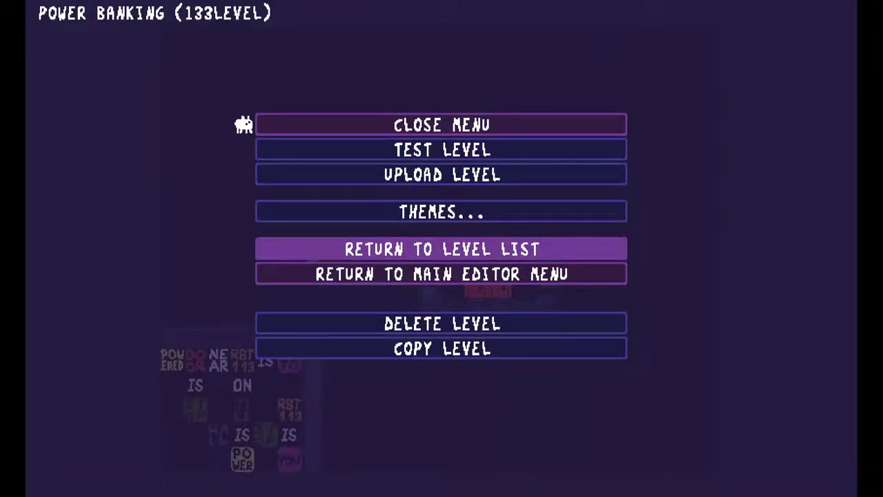
left_click(441, 250)
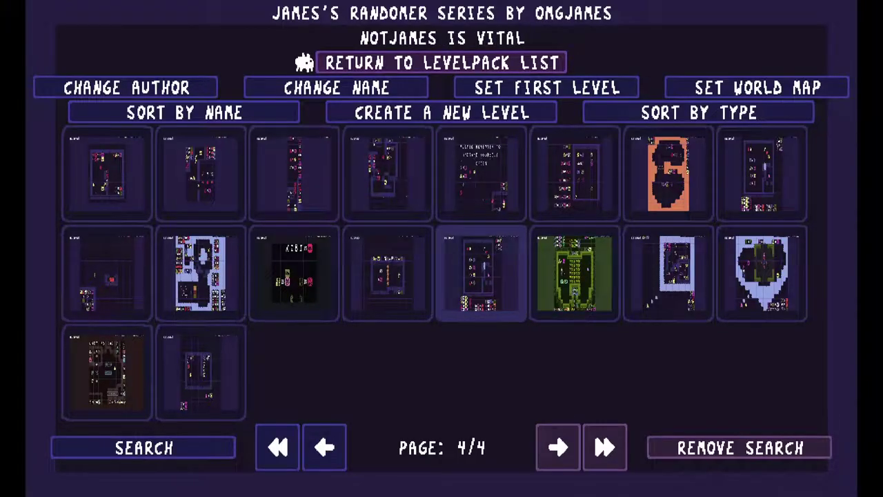
key("Up")
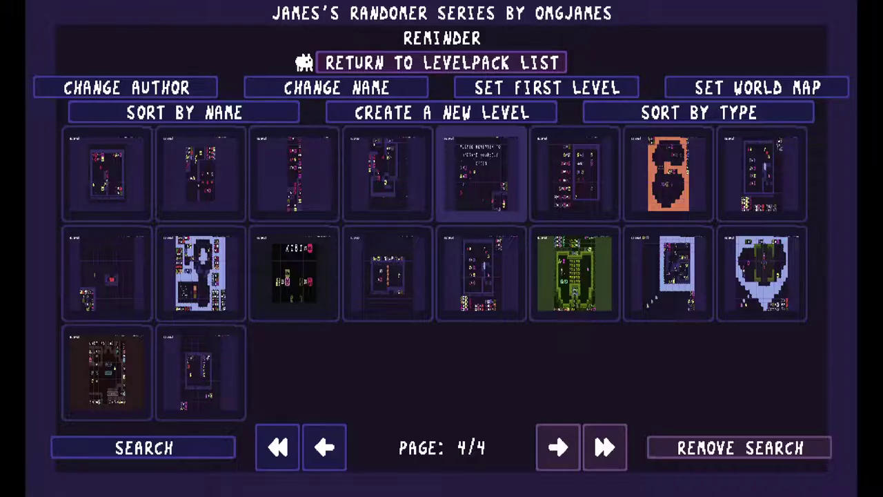
key("Return")
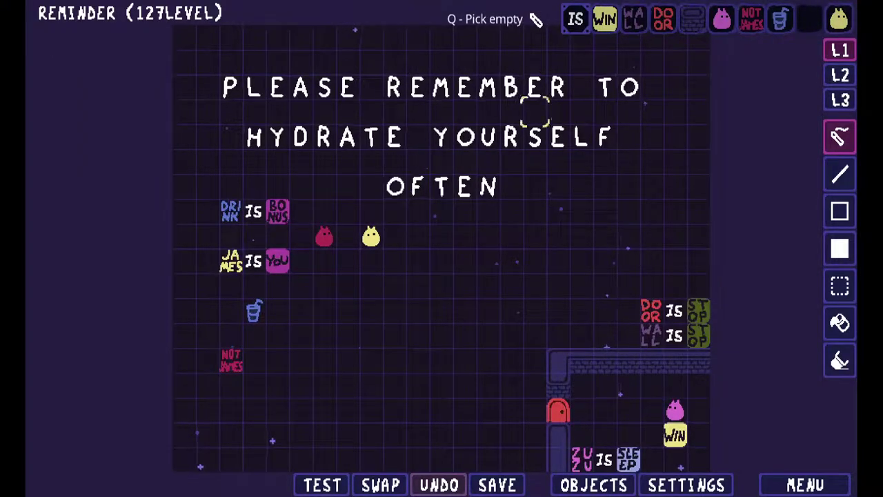
left_click(497, 485)
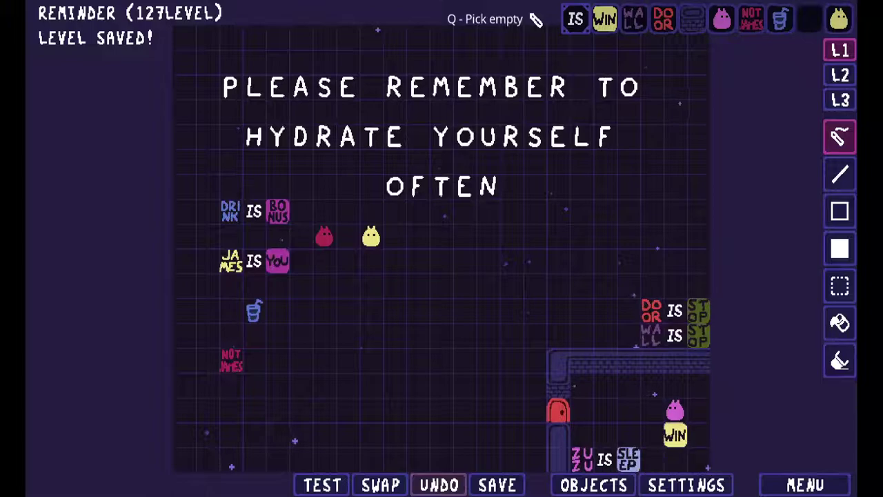
- Return to the level list and look through the levels on page 4
key("Return")
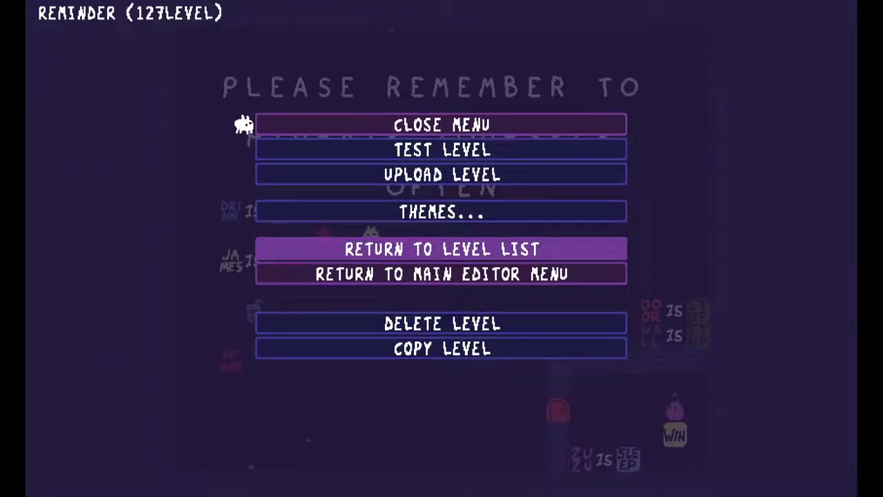
left_click(442, 249)
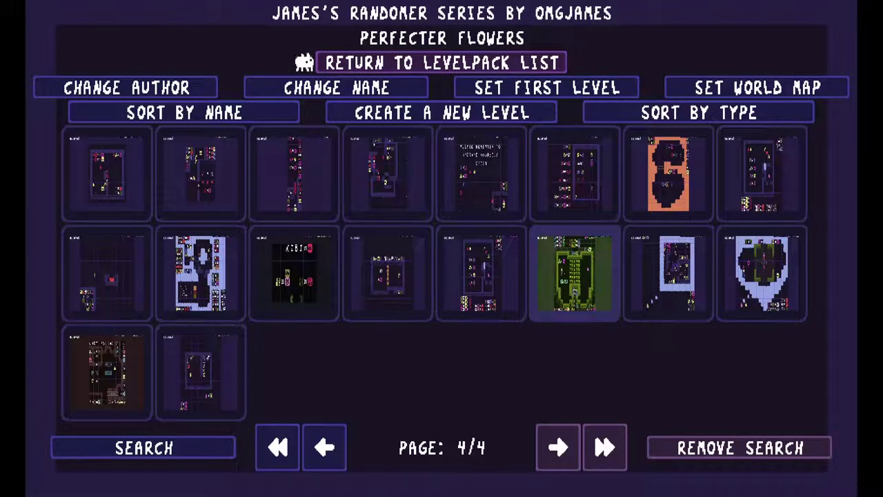
key("Left")
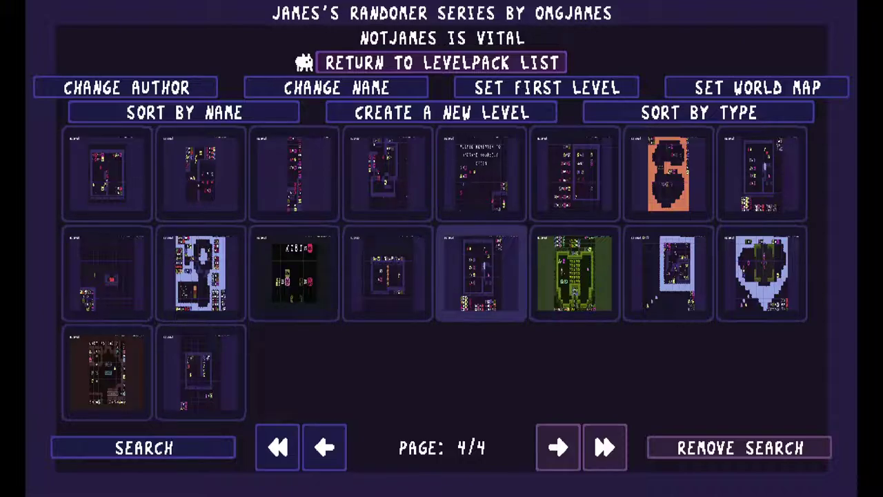
key("Down")
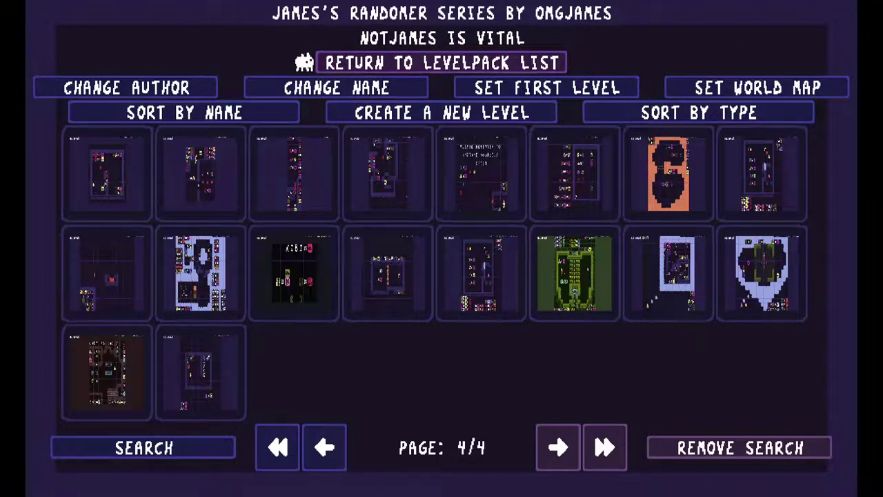
- Check the levels on page 3, return to page 4 and open the level Through the Dust to view its layout
key("Down")
key("Return")
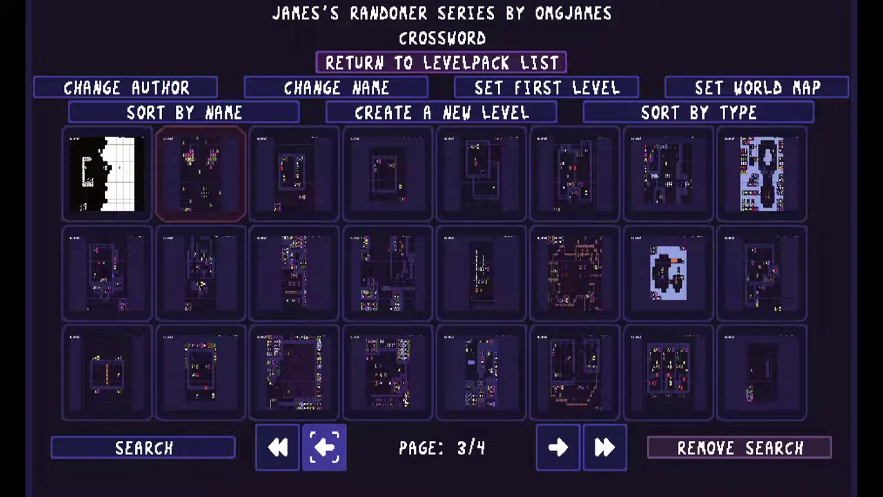
key("Right")
key("Right")
key("Return")
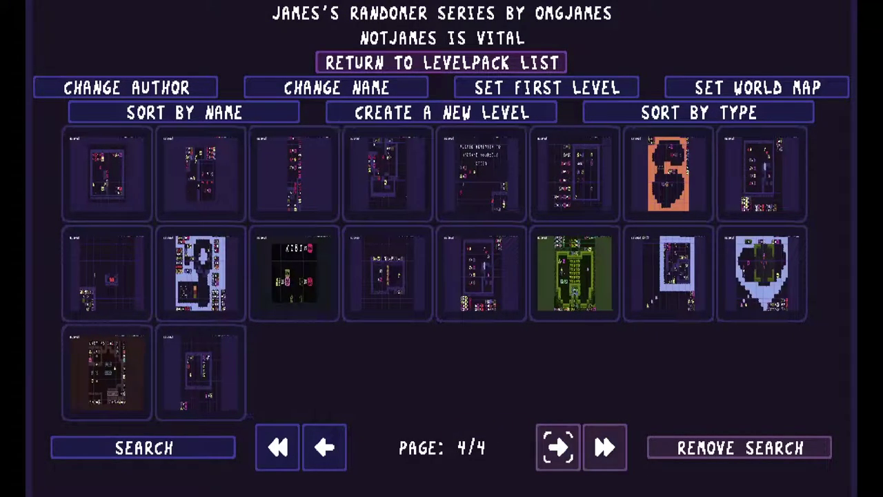
key("Up")
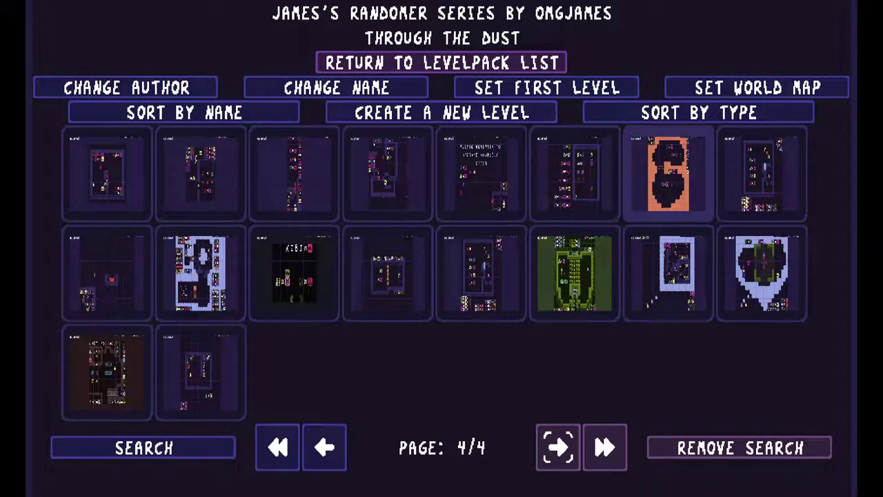
key("Return")
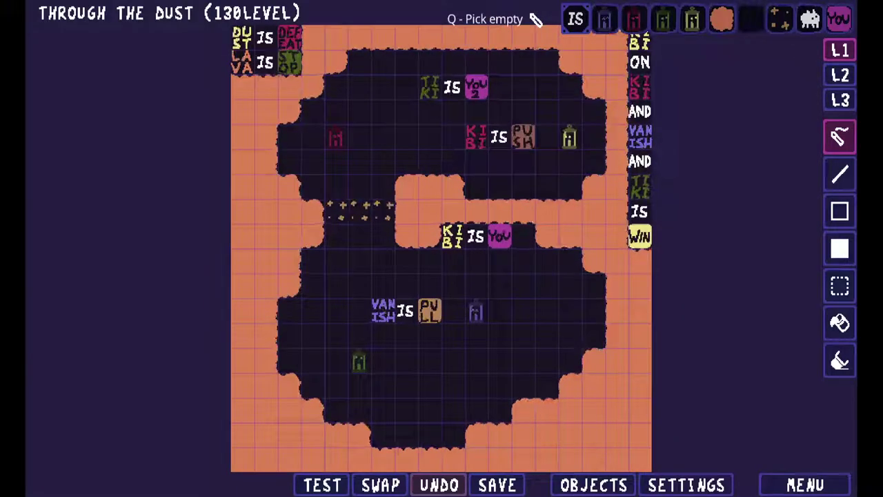
key("Return")
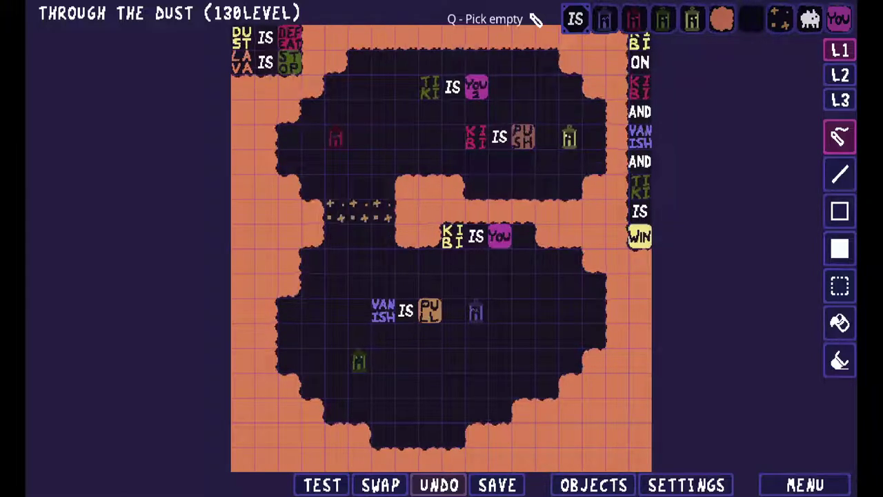
- Leave Through the Dust for the level list and look through the levels on pages 3 and 4, ending on page 3
left_click(805, 485)
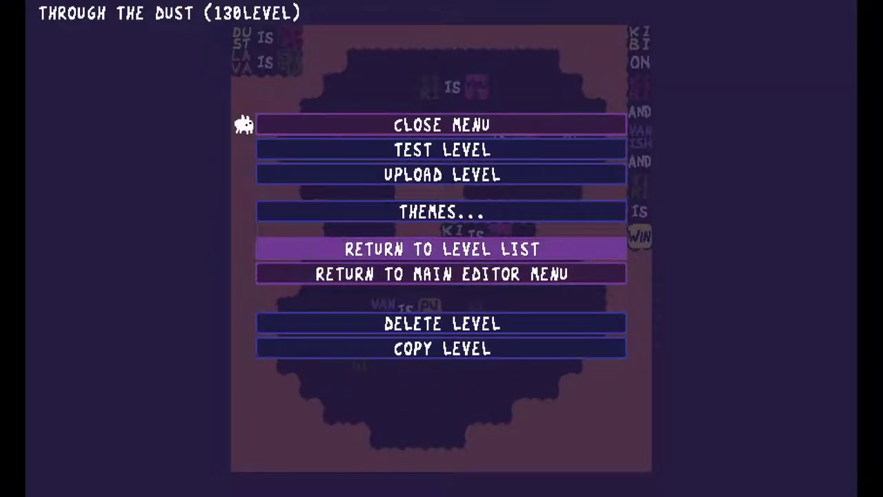
left_click(442, 249)
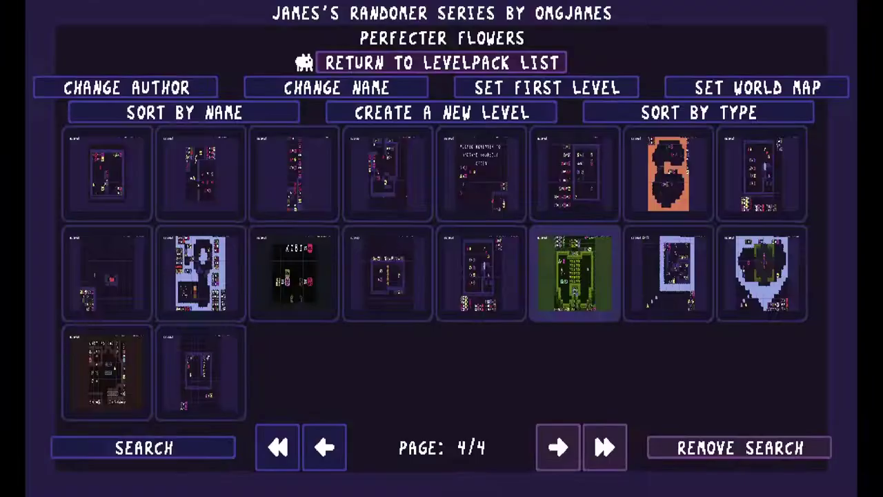
left_click(324, 447)
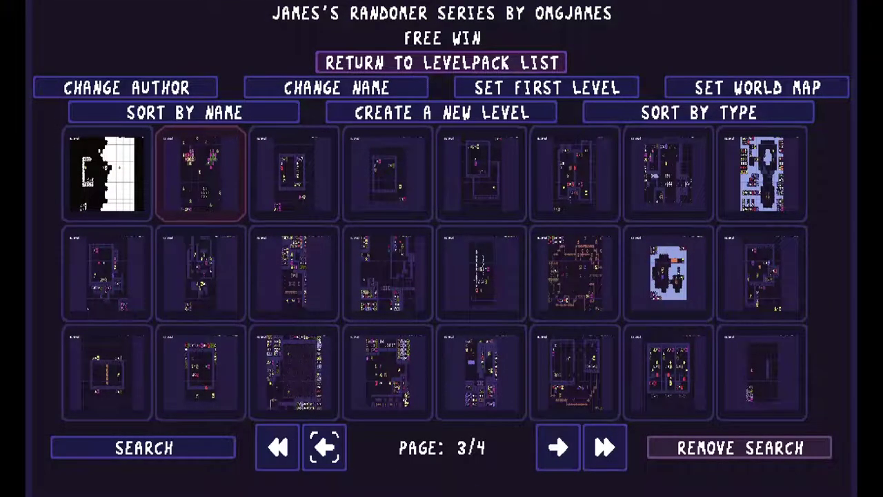
left_click(558, 447)
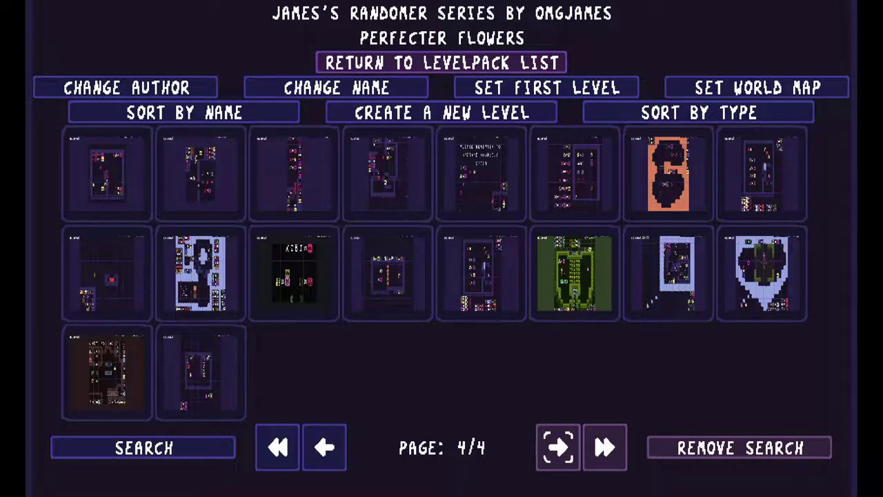
left_click(324, 447)
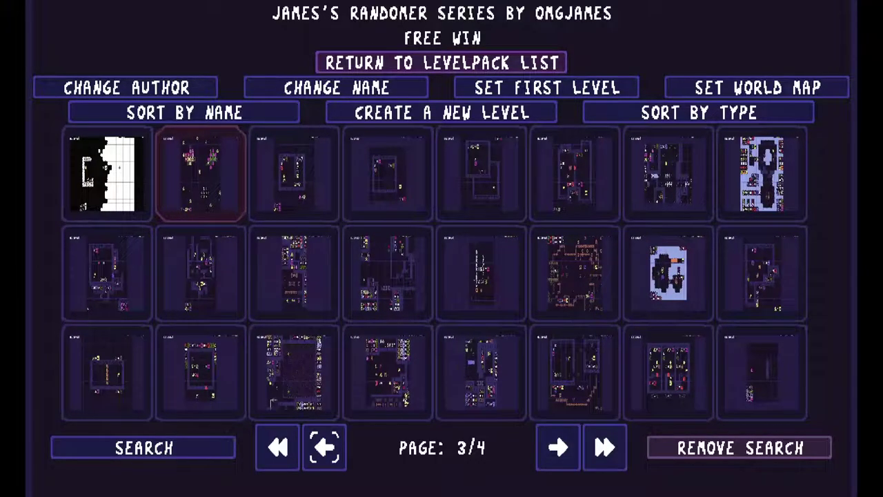